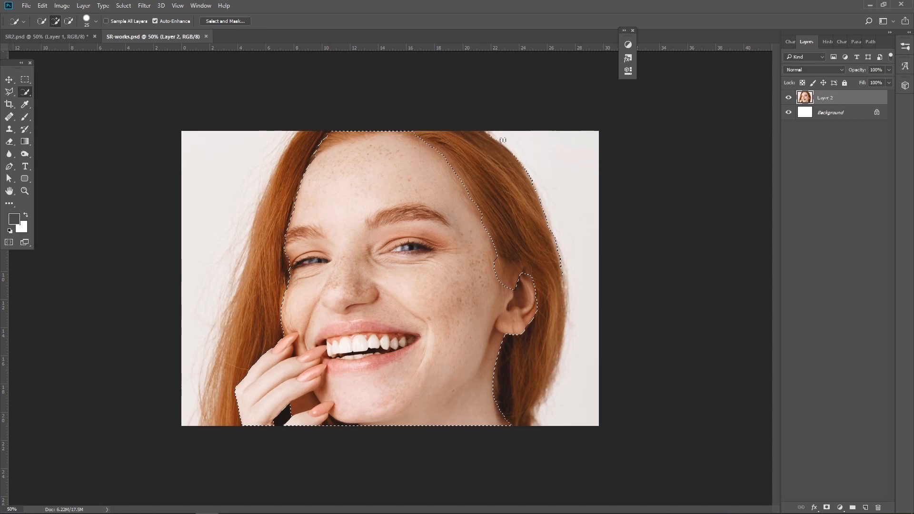
- Subtract the hair beside the forehead from the face selection and turn the selection into a layer mask on Layer 2
drag(490, 136, 532, 177)
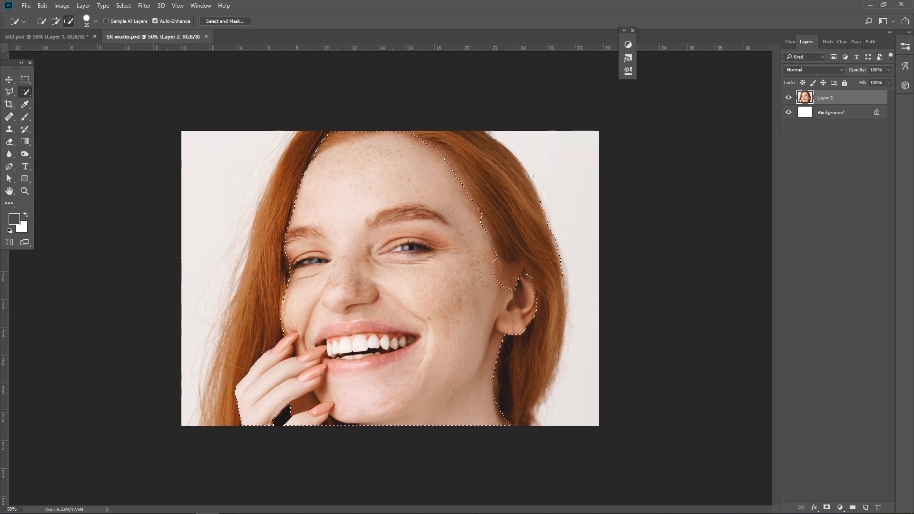
click(827, 507)
click(8, 80)
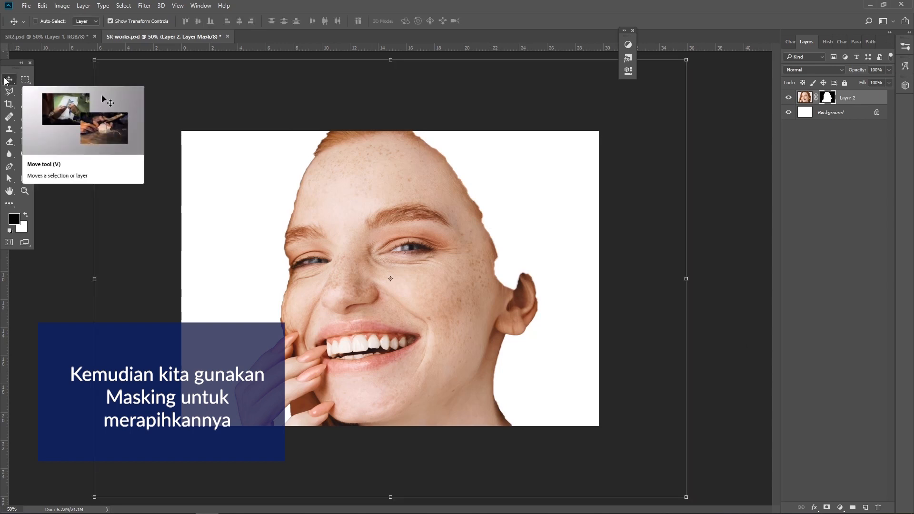
- Refine the Layer 2 mask with Smooth 5, Feather 1.3 px, Contrast 9% and a 2 px Smart Radius
double_click(826, 98)
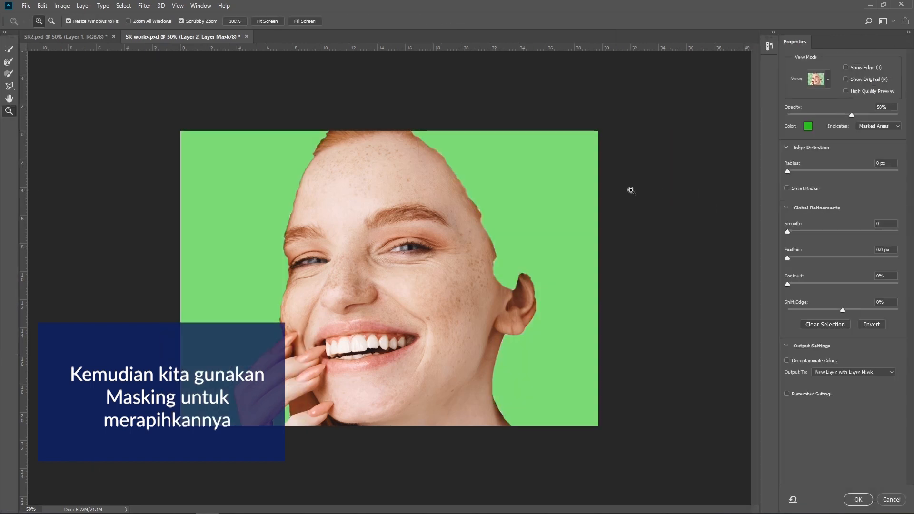
click(793, 232)
click(795, 258)
click(797, 284)
click(798, 171)
- Try to extend the mask along the forehead hairline and over the hair near the ear with the Quick Selection tool
click(8, 48)
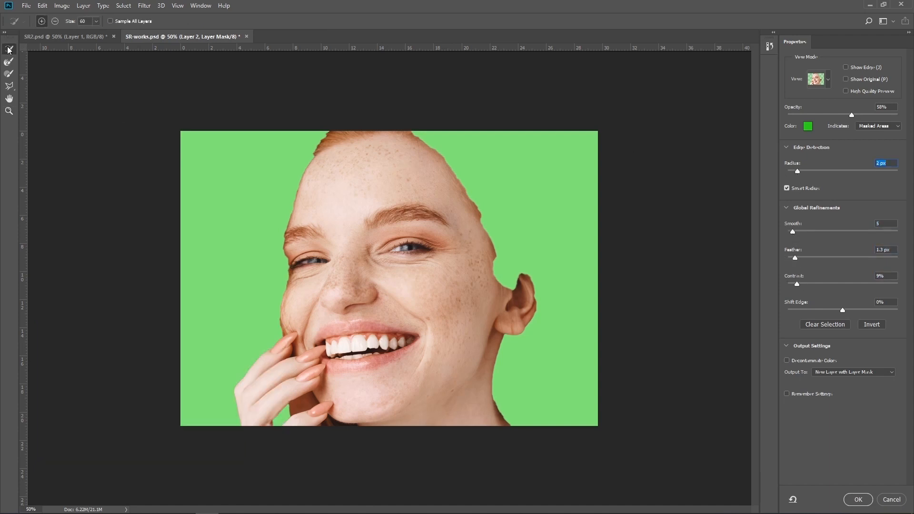
mouse_move(419, 140)
mouse_down()
mouse_move(443, 160)
mouse_move(489, 255)
mouse_move(452, 177)
mouse_up()
drag(312, 139, 299, 206)
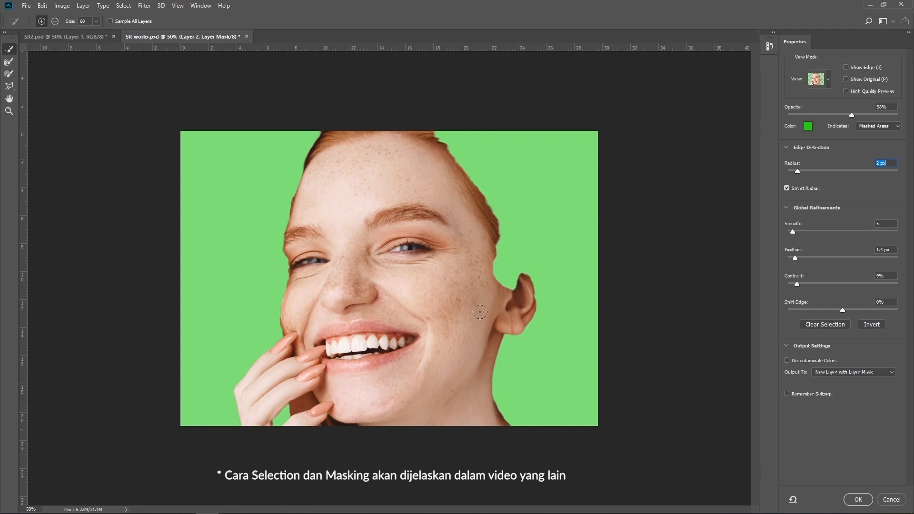
drag(496, 298, 489, 252)
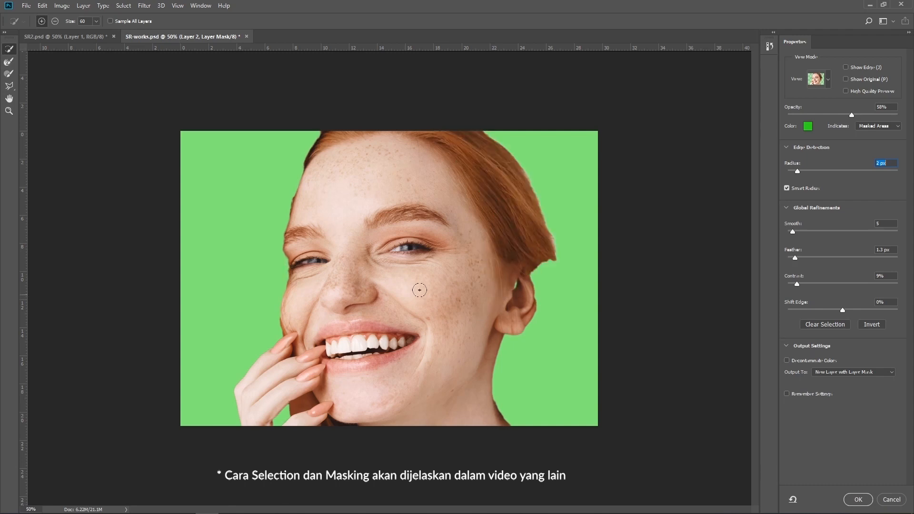
- Brush along the forehead hairline and temples with the Refine Edge Brush to remove hair from the face mask
click(9, 61)
mouse_move(414, 116)
mouse_down()
mouse_move(323, 133)
mouse_move(281, 159)
mouse_move(337, 125)
mouse_move(448, 124)
mouse_move(490, 178)
mouse_move(511, 239)
mouse_move(447, 146)
mouse_move(421, 138)
mouse_move(512, 230)
mouse_move(491, 223)
mouse_move(505, 256)
mouse_up()
mouse_move(313, 173)
mouse_down()
mouse_move(324, 143)
mouse_move(332, 158)
mouse_up()
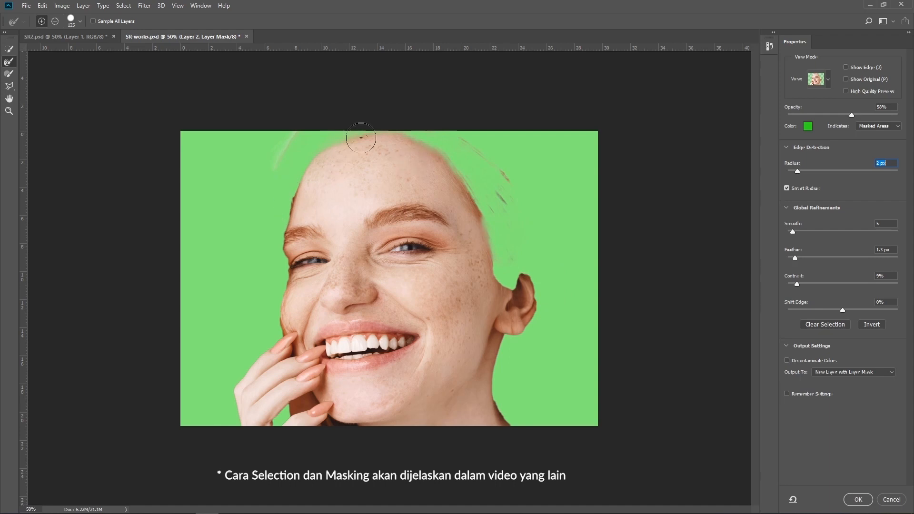
drag(452, 180, 482, 245)
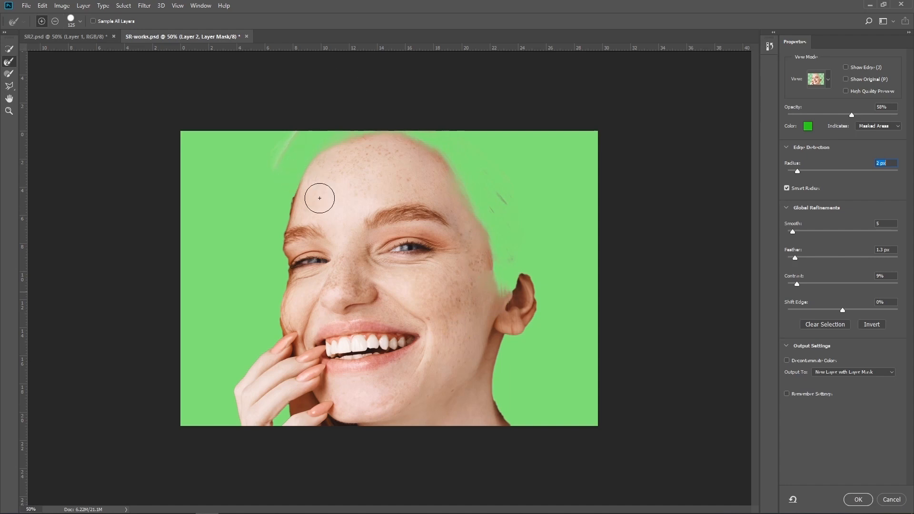
drag(301, 193, 296, 220)
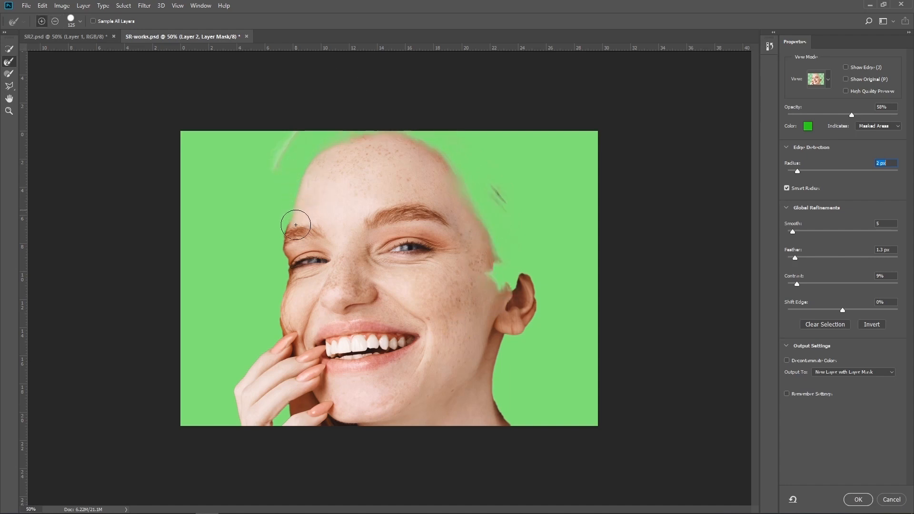
- Clean up stray hair remnants around the head with the Lasso and output the refined mask to a new layer with layer mask
key(l)
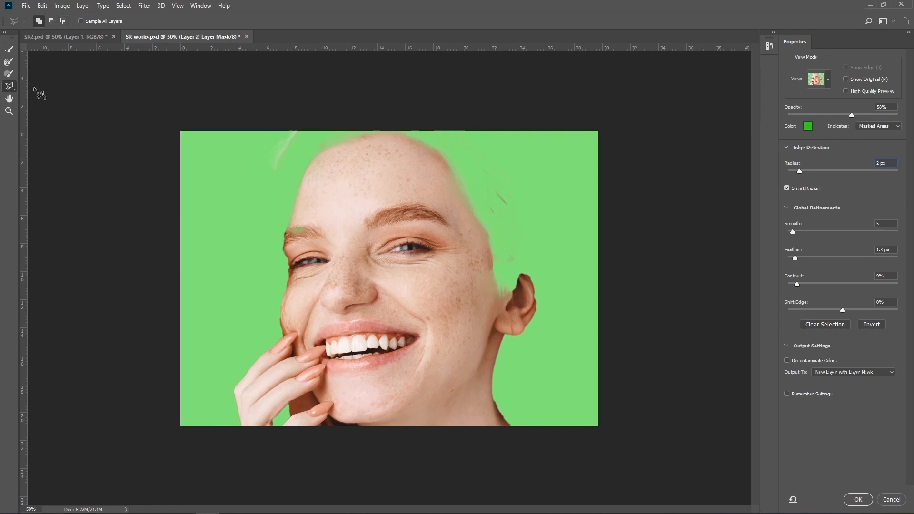
right_click(10, 89)
click(48, 86)
mouse_move(265, 184)
mouse_down()
mouse_move(314, 152)
mouse_move(256, 136)
mouse_move(258, 160)
mouse_up()
mouse_move(435, 119)
mouse_down()
mouse_move(494, 235)
mouse_move(457, 101)
mouse_move(405, 124)
mouse_up()
click(859, 500)
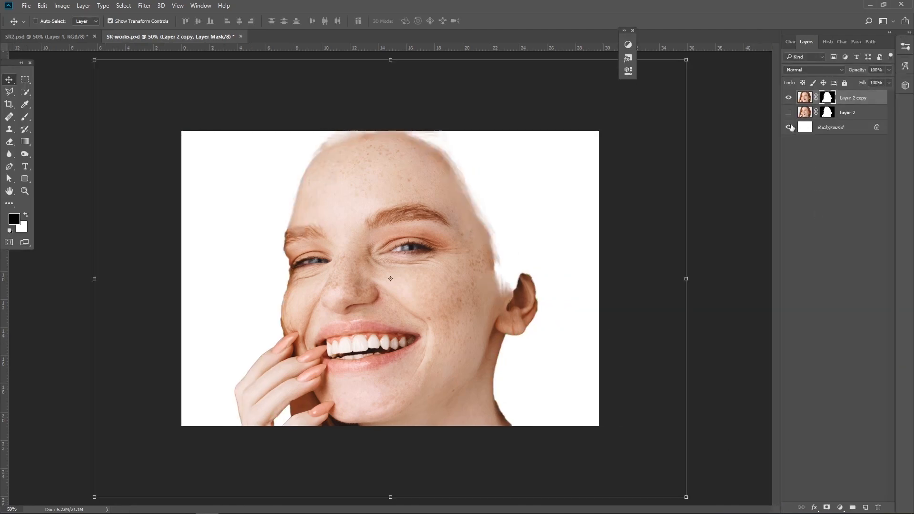
- Show the original Layer 2 beneath the masked copy and delete its layer mask
click(804, 98)
click(827, 98)
click(25, 191)
click(788, 113)
click(805, 112)
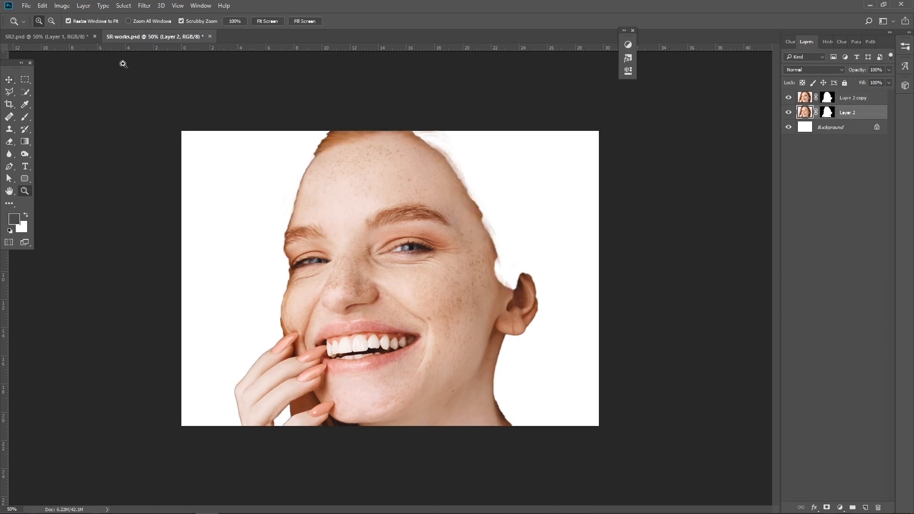
click(83, 6)
mouse_move(134, 151)
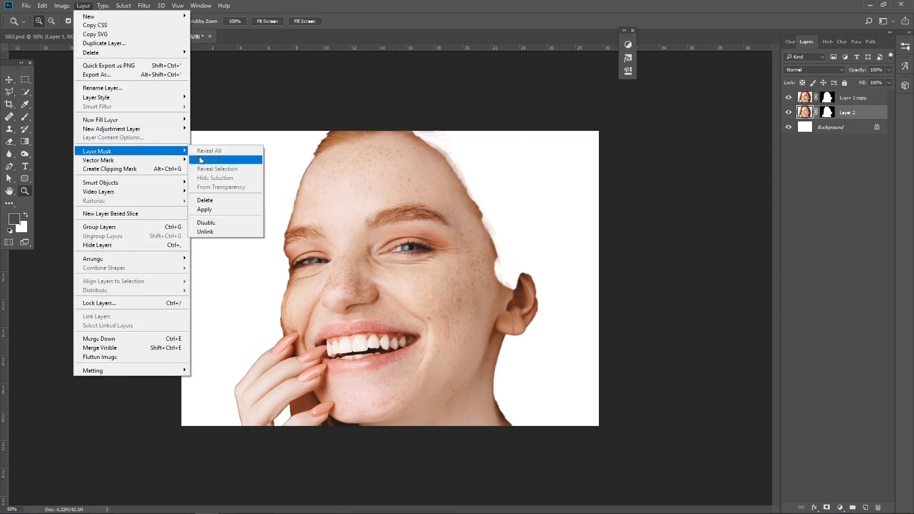
click(223, 199)
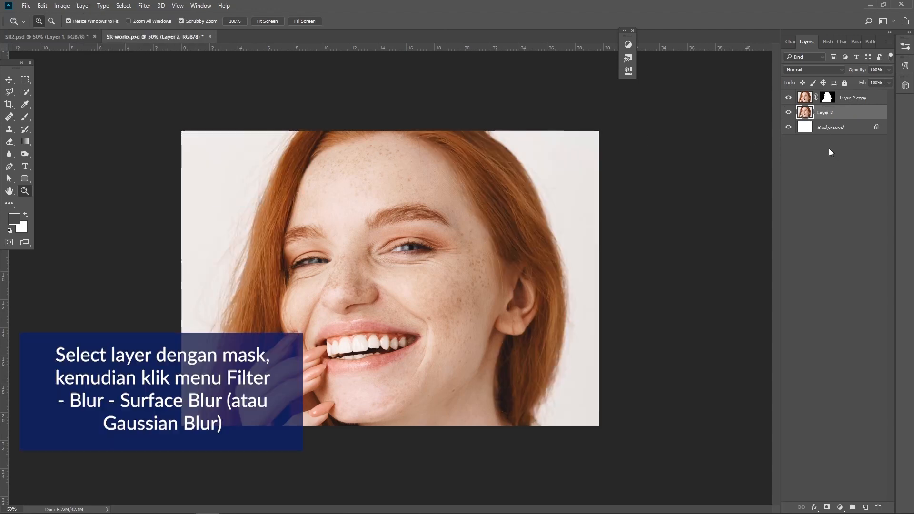
- Open the Surface Blur filter for the Layer 2 copy image and move its preview to the skin near the eye
click(842, 99)
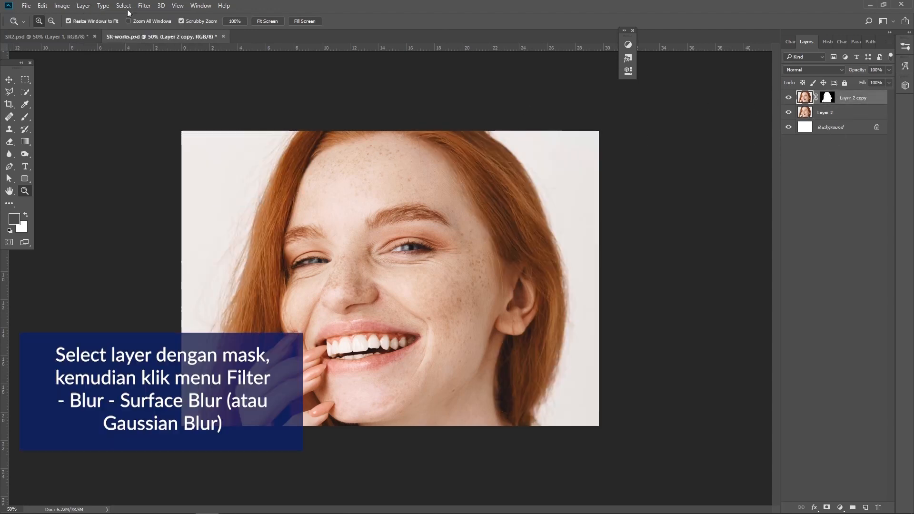
click(144, 6)
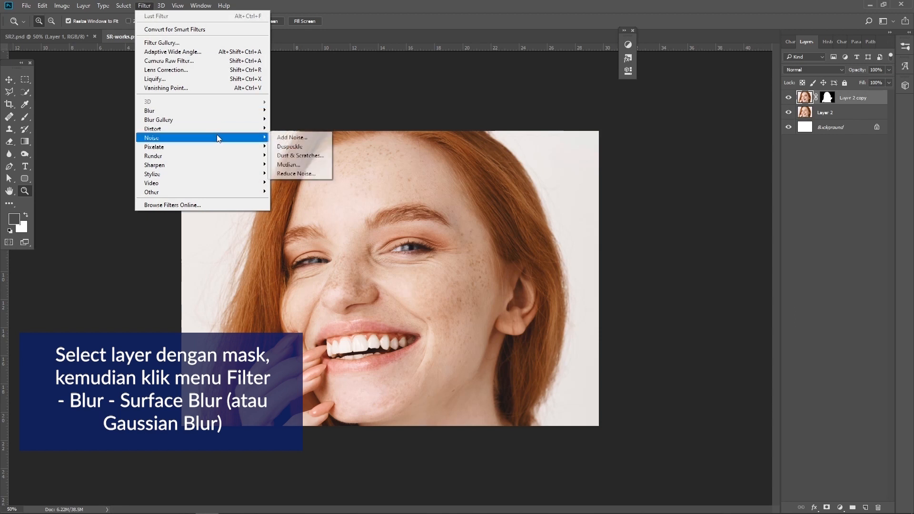
mouse_move(219, 113)
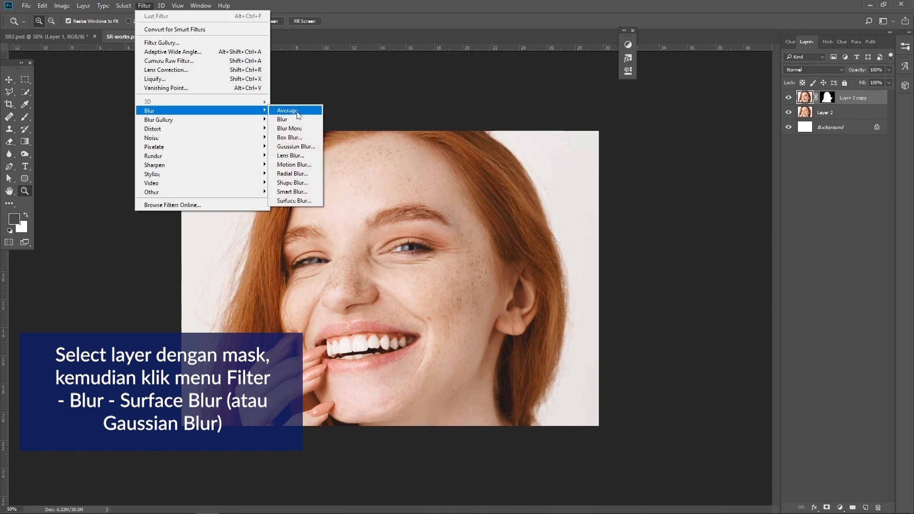
click(312, 200)
drag(459, 103, 509, 142)
drag(483, 196, 587, 237)
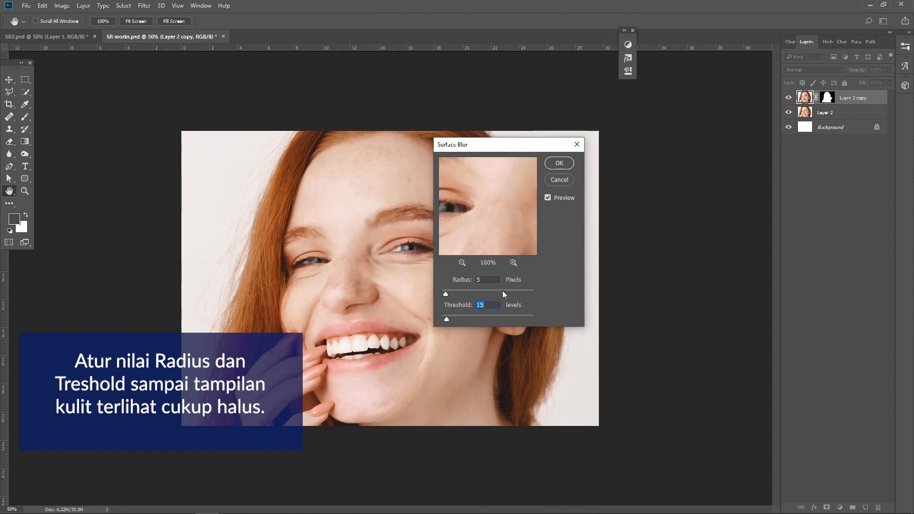
- Set the Surface Blur radius to 13 pixels while checking different skin areas in the preview, and apply the filter
drag(448, 293, 450, 292)
drag(485, 237, 506, 194)
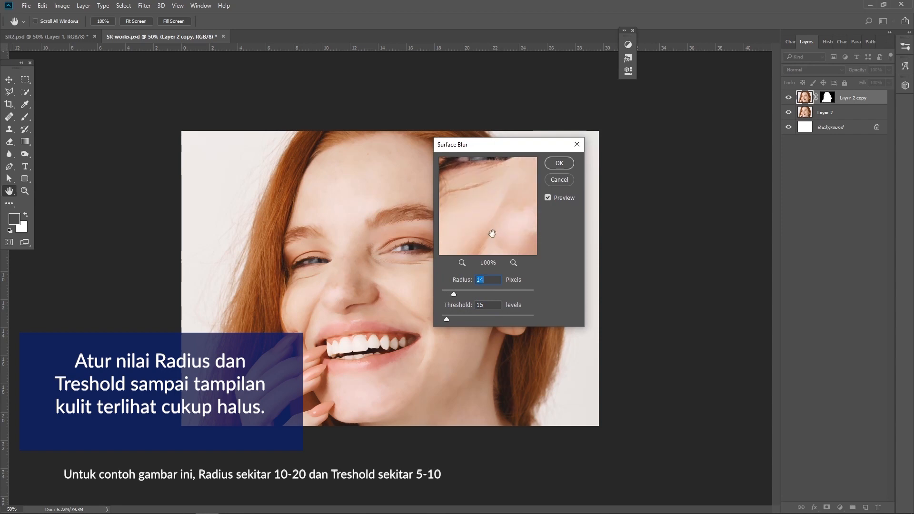
click(462, 263)
drag(494, 224, 458, 222)
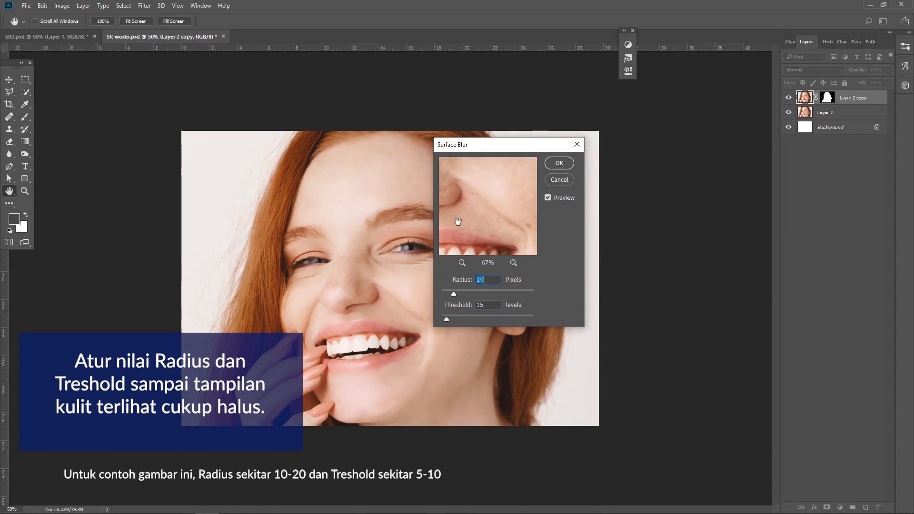
drag(518, 233, 474, 245)
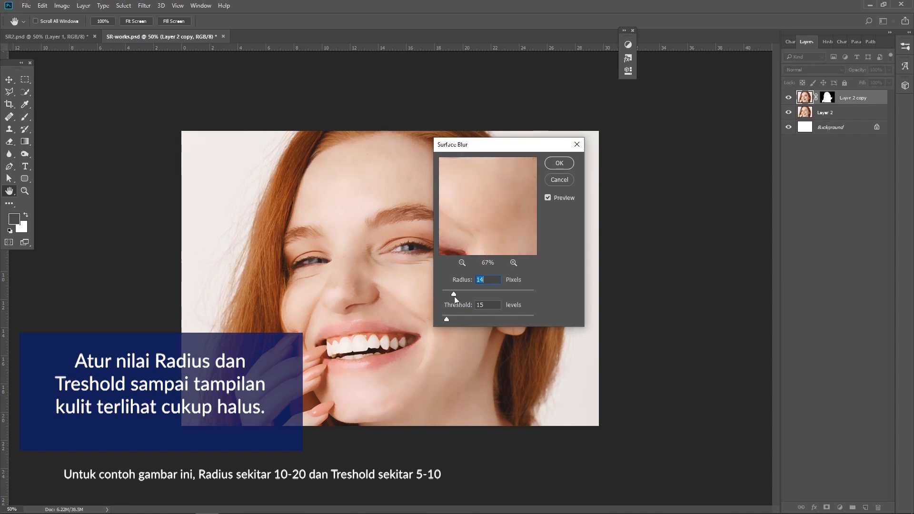
drag(451, 295, 449, 293)
drag(516, 204, 482, 261)
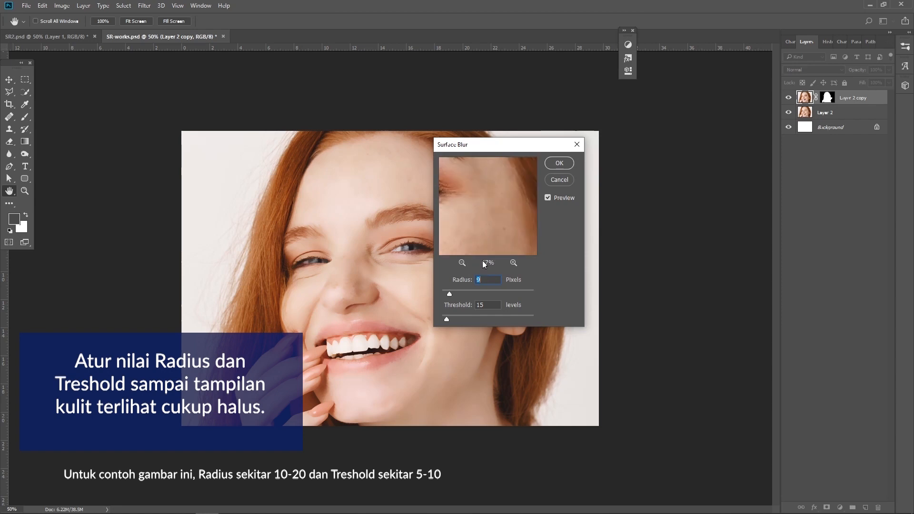
click(451, 293)
drag(504, 205, 550, 215)
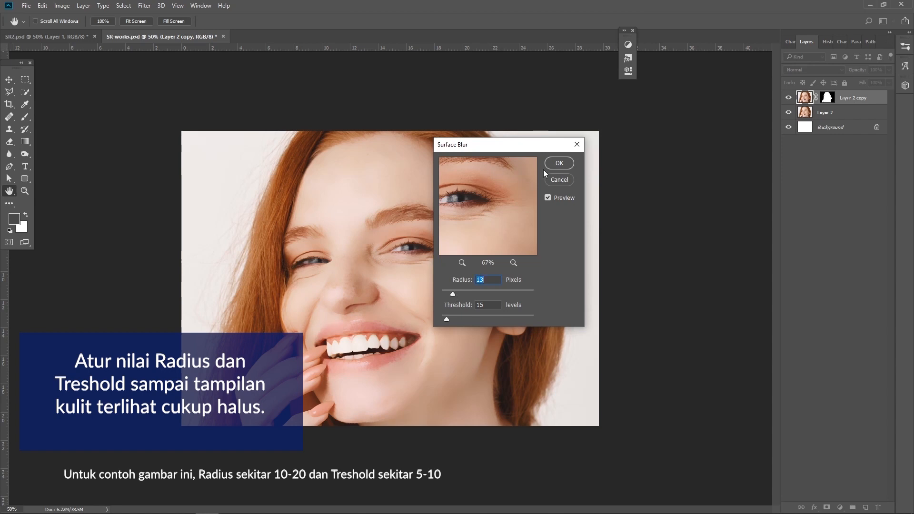
click(560, 165)
- Examine the smoothed cheek at 100% zoom for remaining spots and uneven skin
key(z)
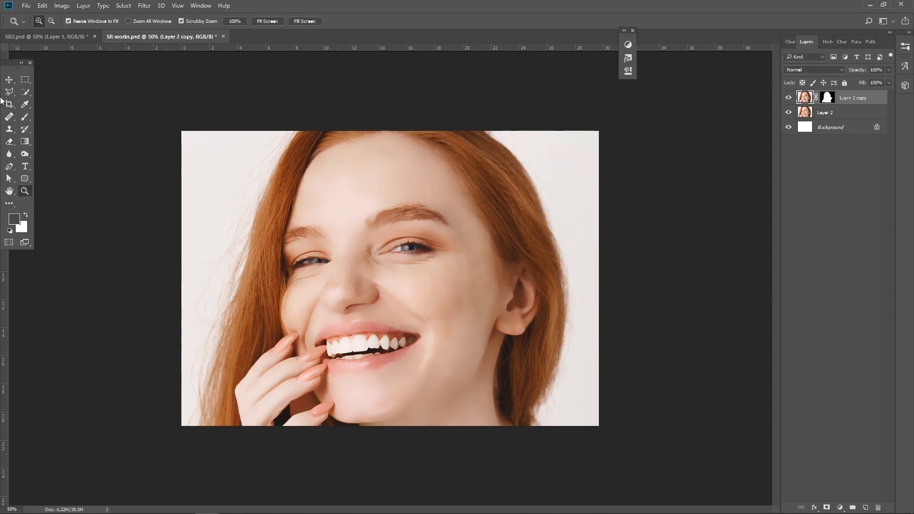
click(9, 79)
click(25, 191)
click(468, 275)
click(546, 324)
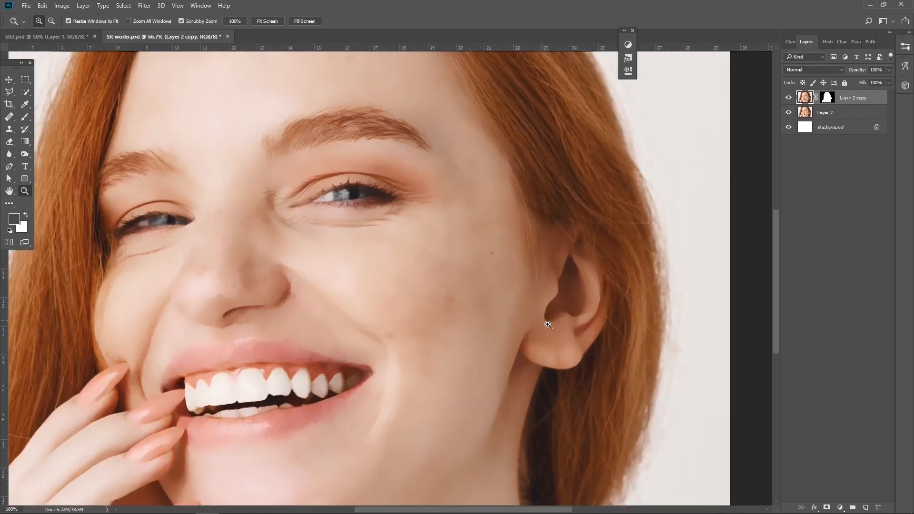
click(546, 324)
click(546, 324)
alt+click(353, 215)
alt+click(353, 215)
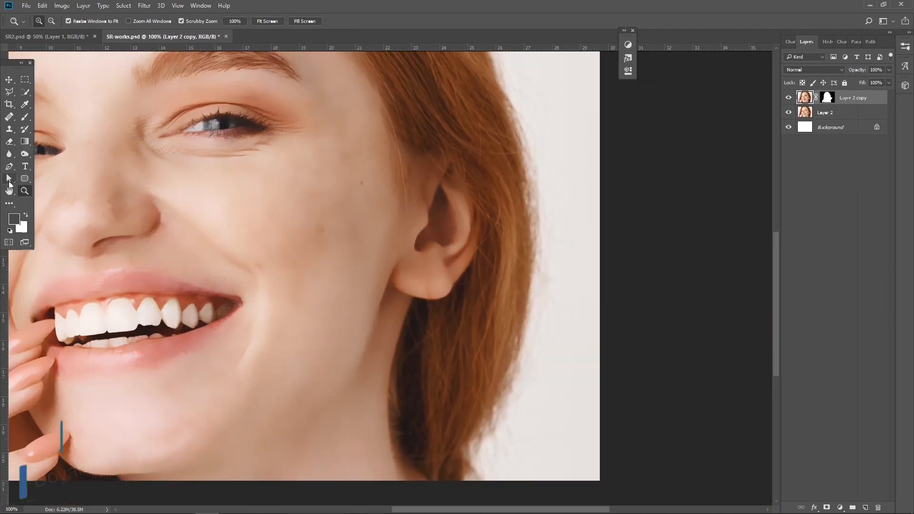
- Retouch the dark spots on the cheek below the eye with the Clone Stamp, sampling clean skin nearby
click(9, 130)
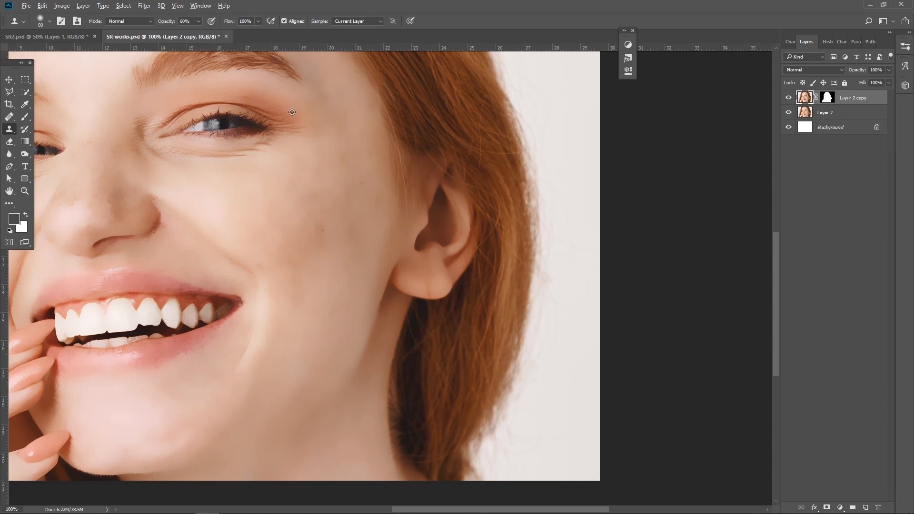
alt+click(348, 145)
click(345, 151)
alt+click(326, 243)
click(320, 229)
alt+click(318, 206)
alt+click(297, 321)
click(293, 299)
- Clone clean skin over the dark spot near the top of the forehead and retouch the area between the eyebrows
drag(316, 275, 372, 326)
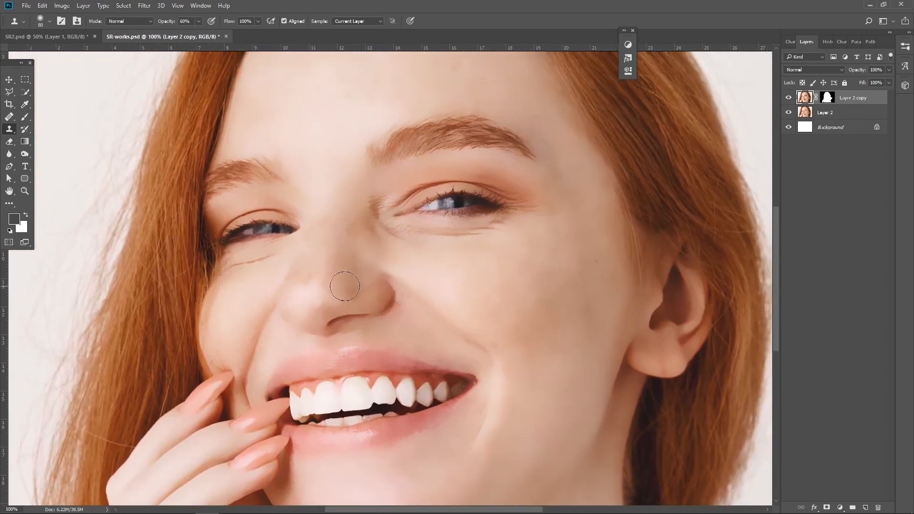
alt+click(323, 249)
scroll(339, 139, up, 4)
scroll(367, 204, right, 1)
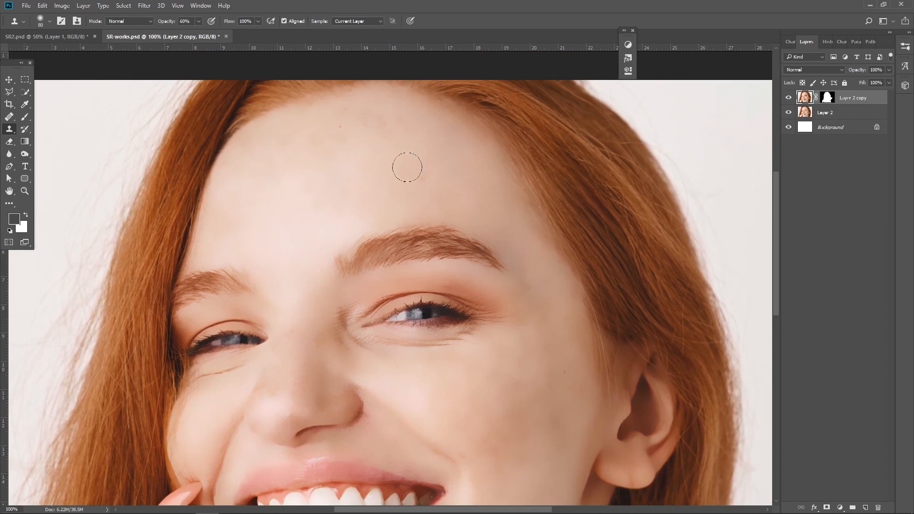
alt+click(354, 146)
drag(343, 129, 346, 135)
alt+click(370, 145)
click(345, 268)
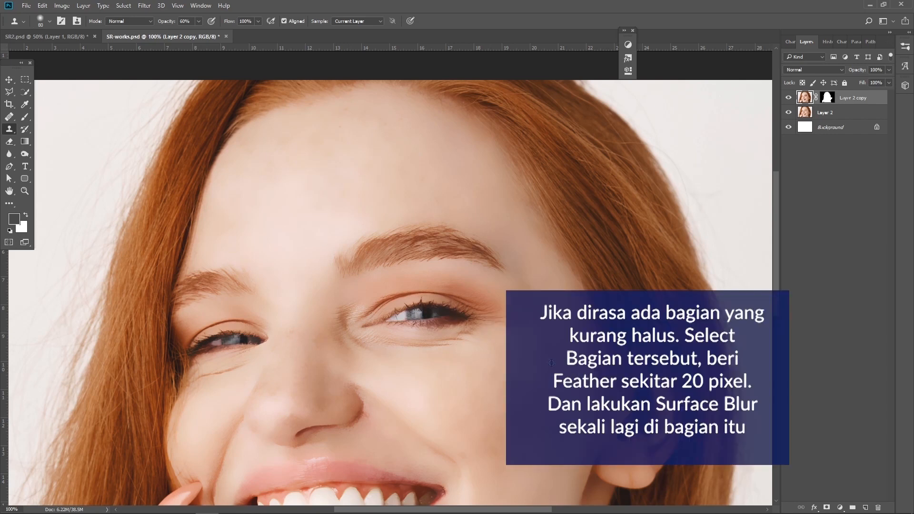
- Outline the uneven patch of the cheek between the eye, mouth and ear with the Polygonal Lasso
drag(544, 329, 352, 224)
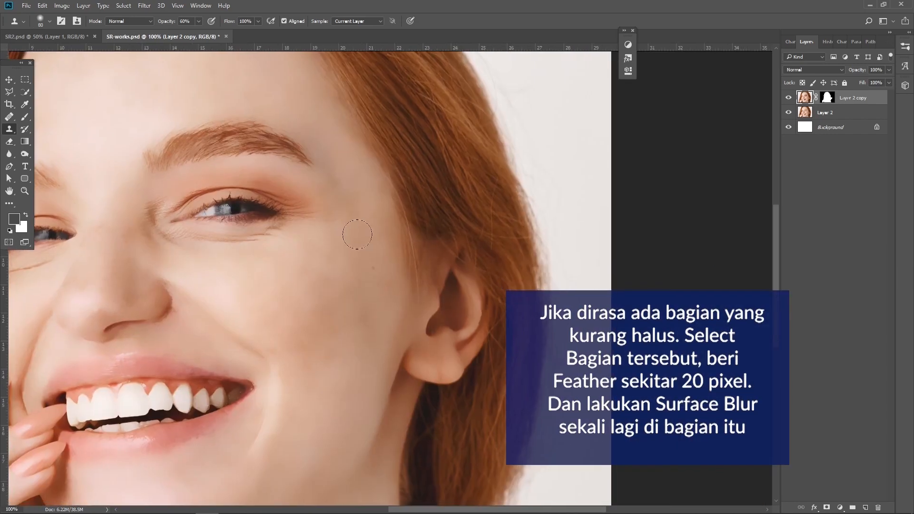
click(9, 92)
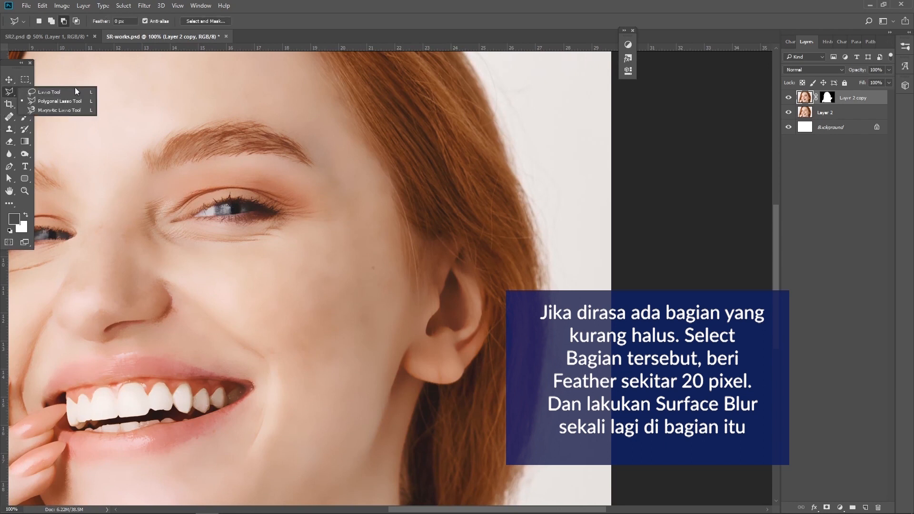
click(340, 188)
click(372, 215)
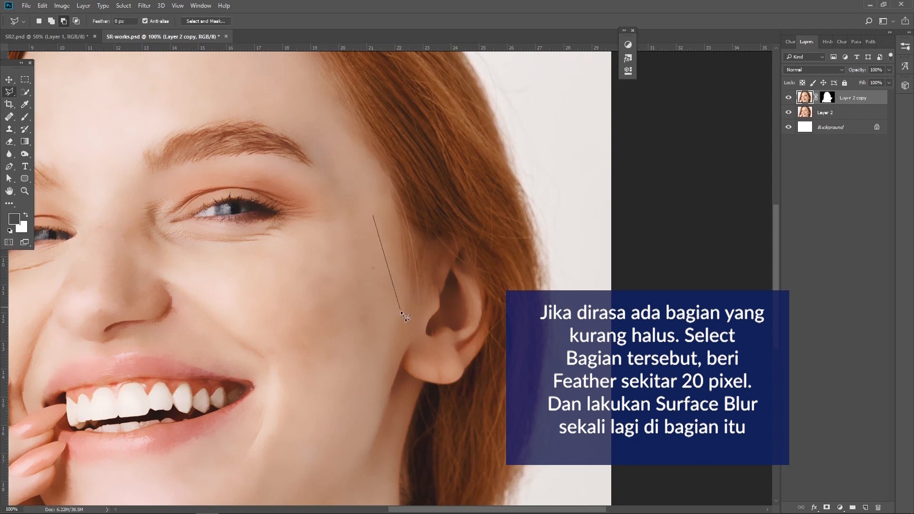
click(371, 390)
click(264, 358)
click(248, 307)
double_click(301, 245)
- Feather the cheek selection by 20 pixels
click(123, 6)
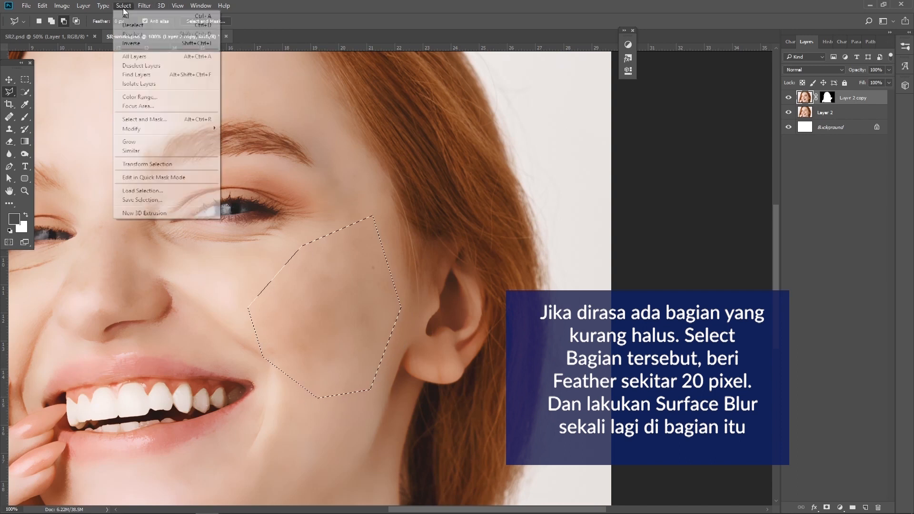
mouse_move(157, 128)
click(238, 164)
text(2)
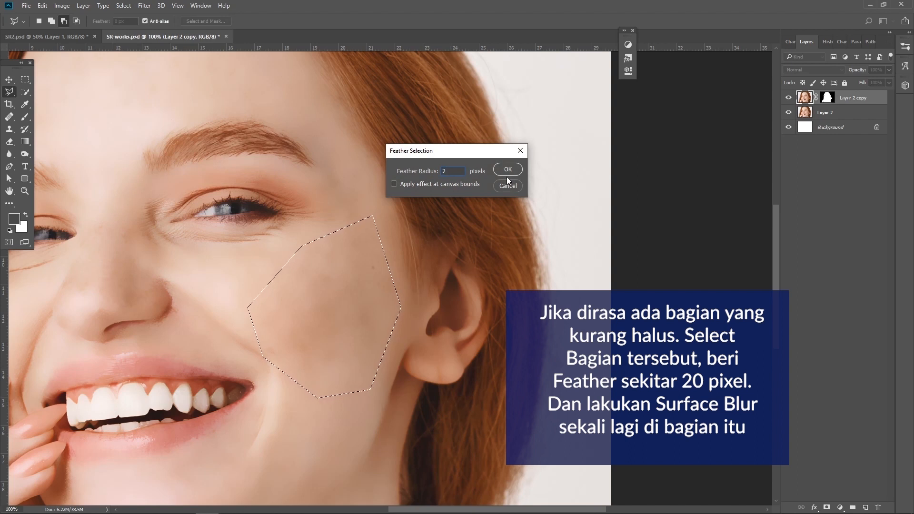
text(0)
key(Return)
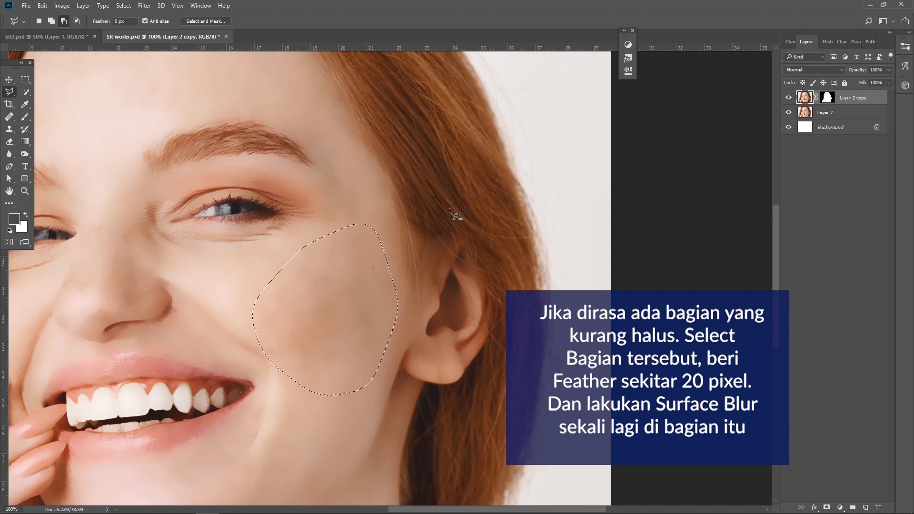
- Apply Surface Blur with a radius of 13 pixels and a threshold of 15 to the feathered cheek area, and deselect it
click(144, 5)
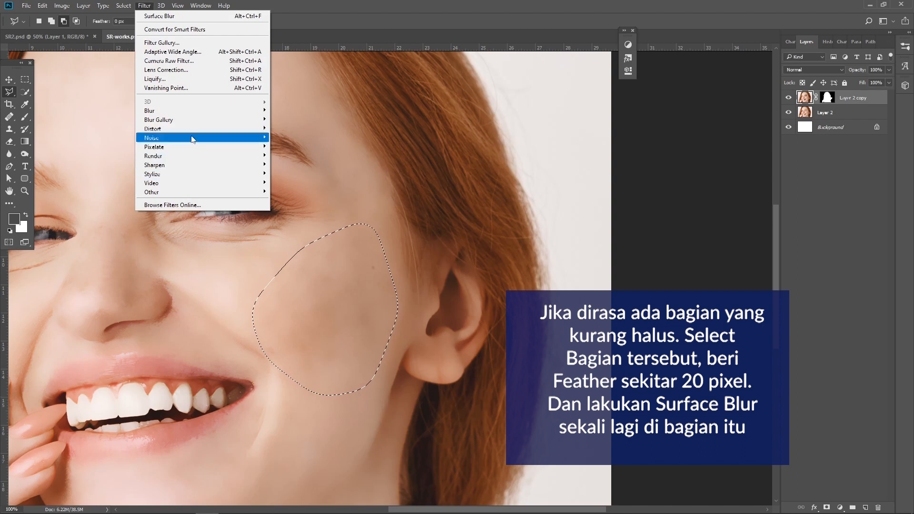
mouse_move(195, 111)
click(315, 204)
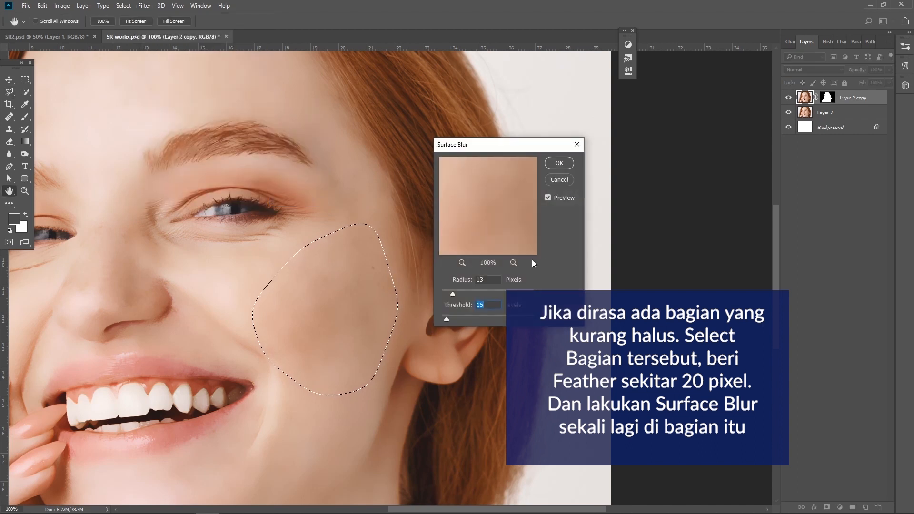
click(562, 164)
key(ctrl+d)
- Compare the portrait with and without Layer 2 copy, and inspect the smoothed skin across the face
key(s)
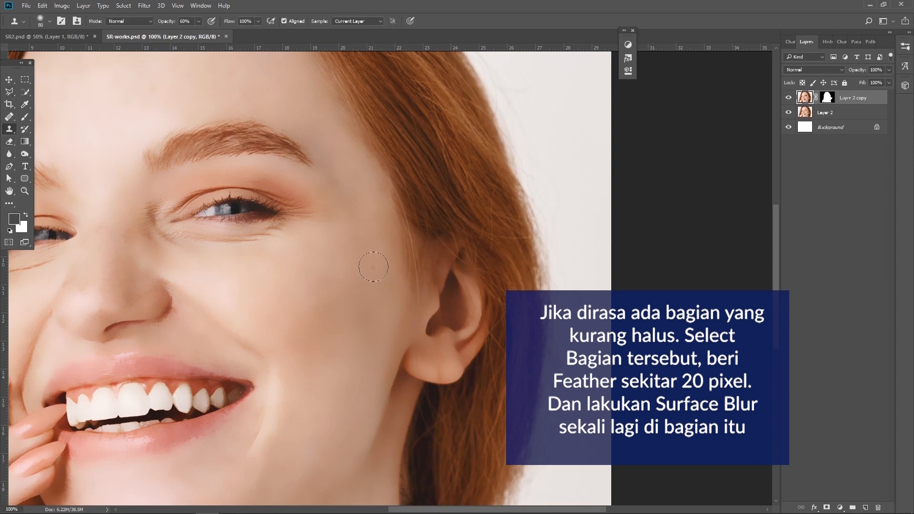
click(787, 98)
click(788, 98)
drag(136, 265, 413, 232)
drag(370, 260, 423, 221)
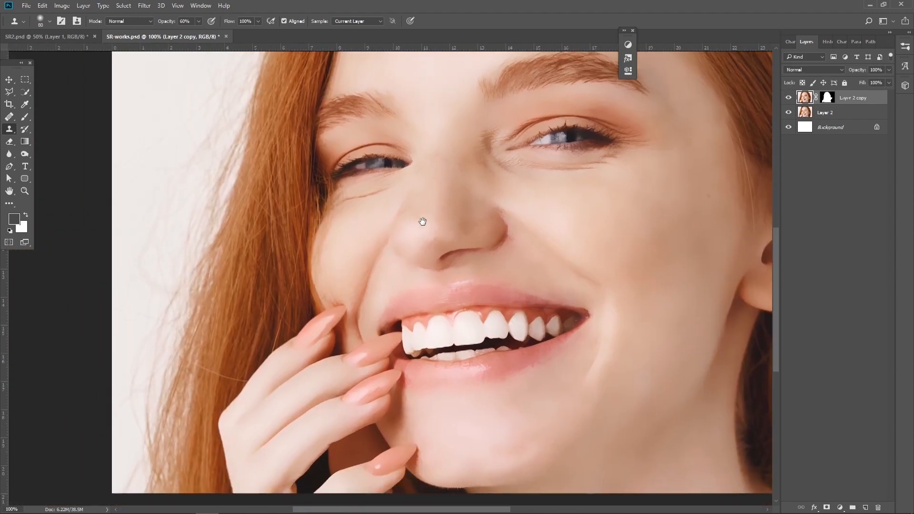
key(z)
alt+click(489, 175)
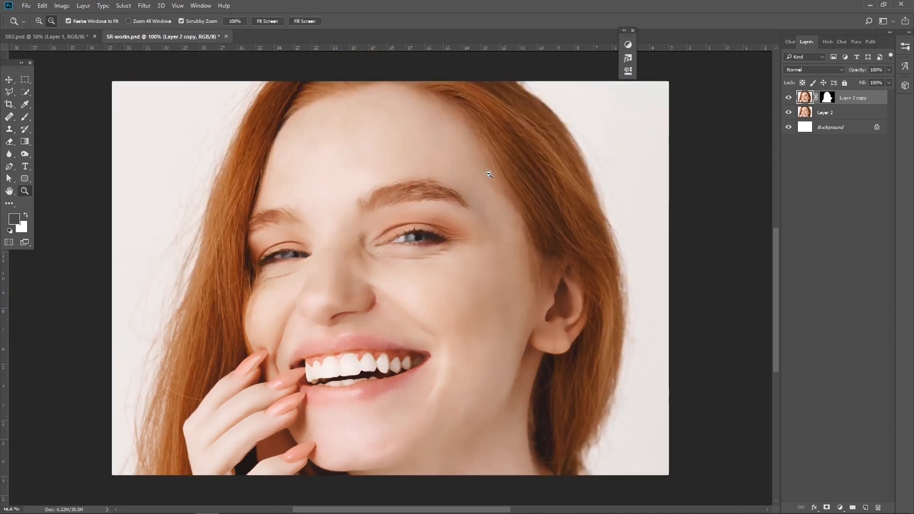
alt+click(489, 175)
click(8, 79)
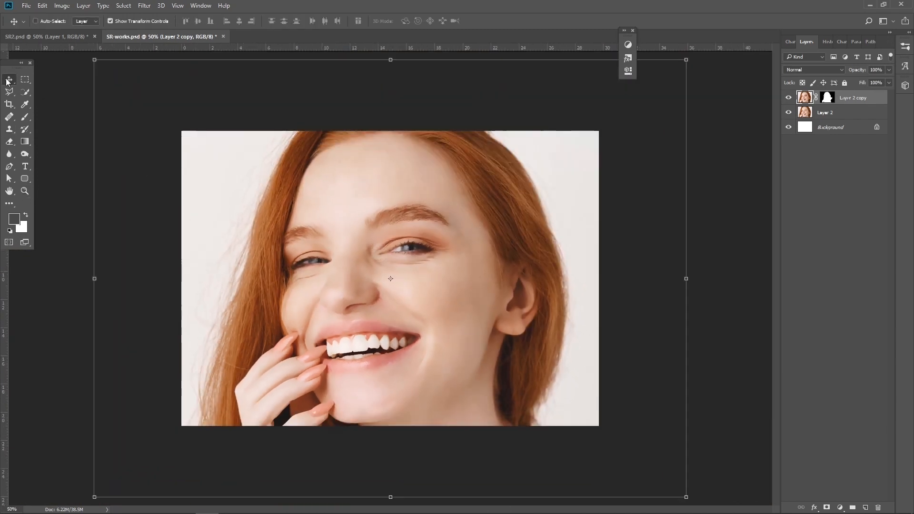
click(23, 195)
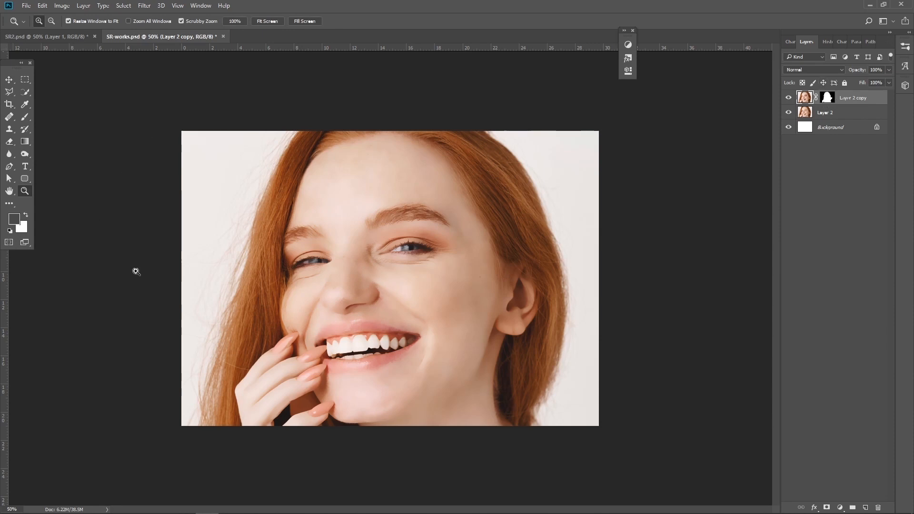
- Reset the colours to black and white, and set the Brush to 70 px at 91% opacity for detail work around the eyebrow
click(10, 231)
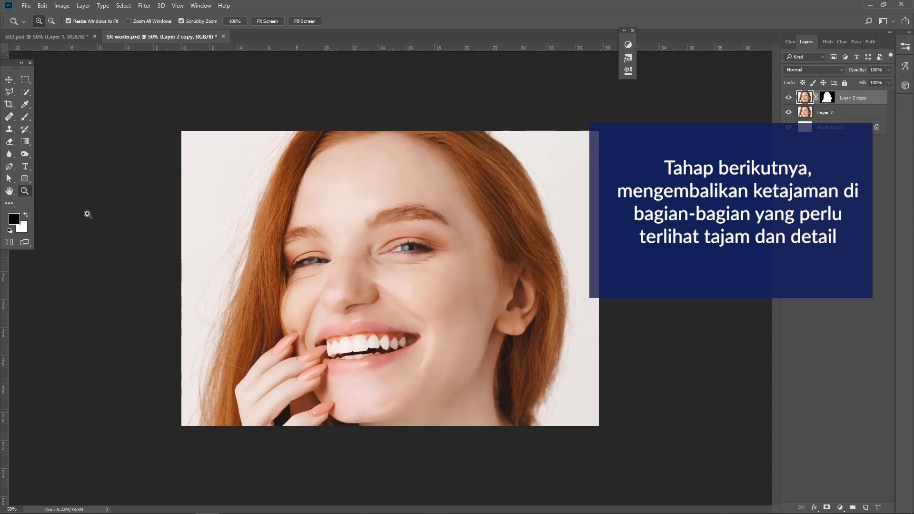
drag(415, 209, 416, 209)
click(415, 208)
drag(355, 164, 271, 232)
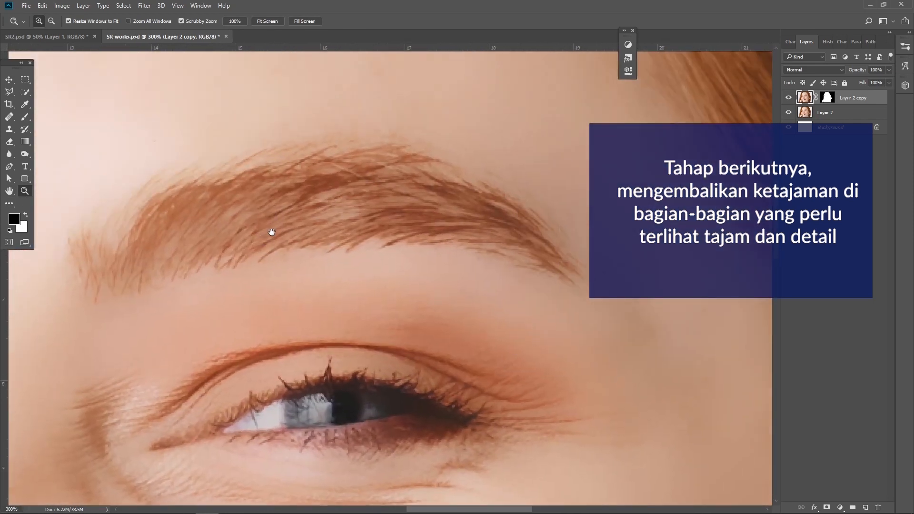
alt+click(342, 229)
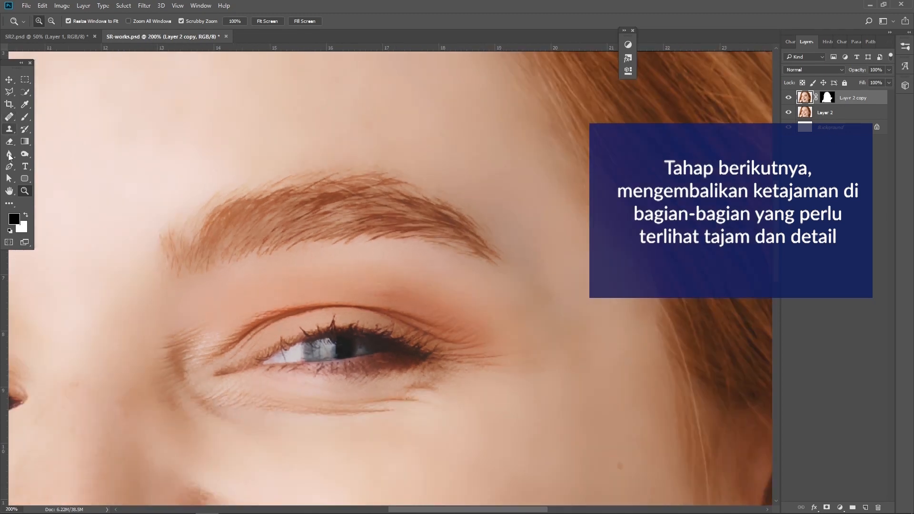
click(25, 116)
key(bracketleft)
key(bracketleft)
key(bracketleft)
key(bracketleft)
key(bracketleft)
key(bracketleft)
key(bracketleft)
key(bracketleft)
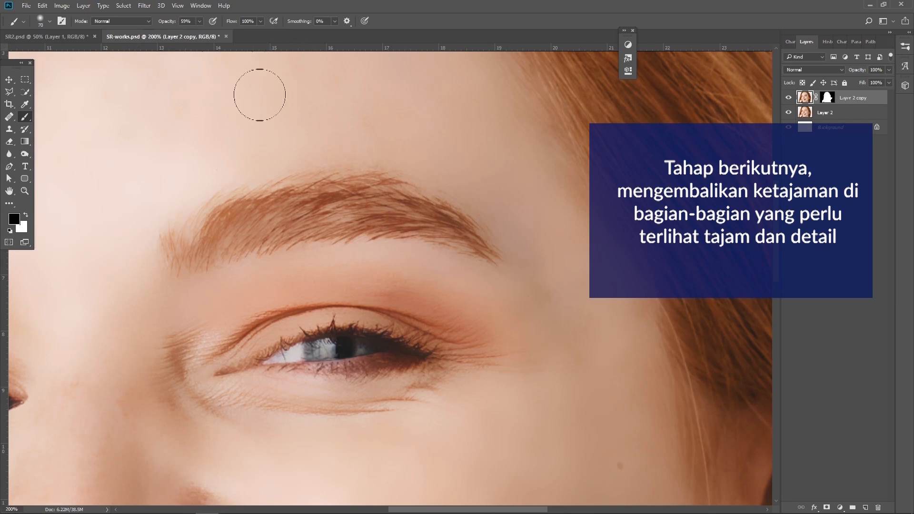
click(186, 248)
drag(211, 33, 213, 34)
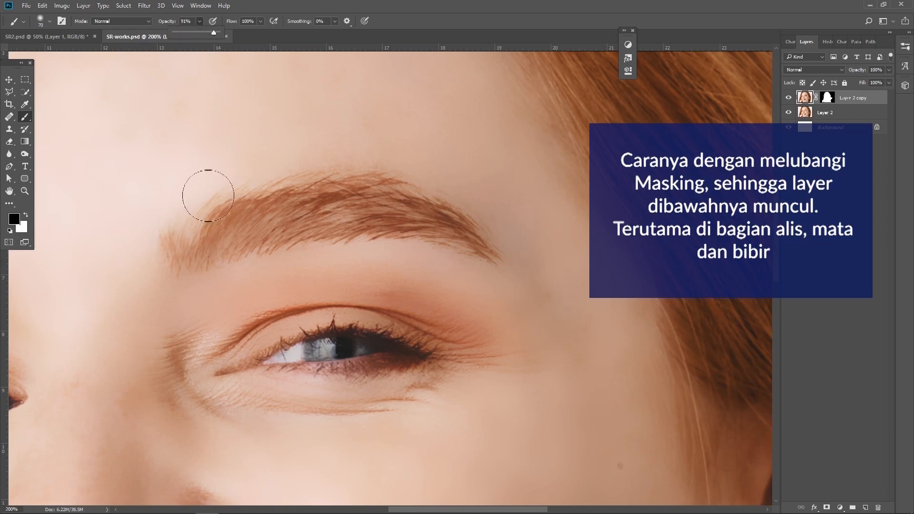
- Paint black on the layer mask of Layer 2 copy over the eyebrow and eye to bring back their original sharpness
drag(204, 192, 187, 240)
key(ctrl+z)
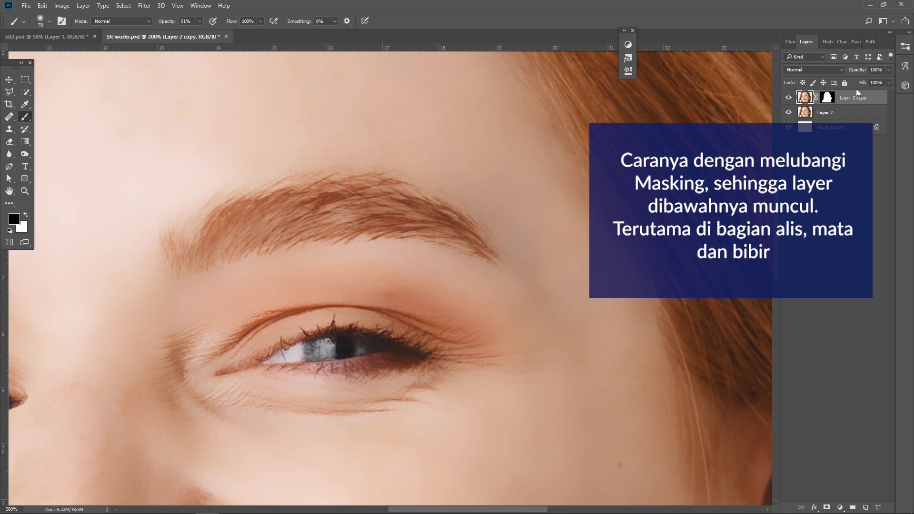
click(826, 101)
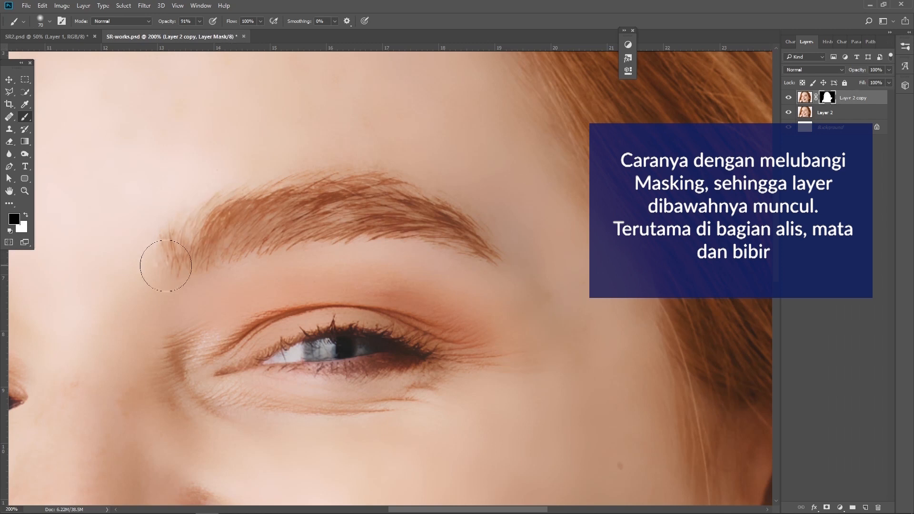
mouse_move(225, 209)
mouse_down()
mouse_move(233, 179)
mouse_move(247, 221)
mouse_move(238, 224)
mouse_move(363, 189)
mouse_move(291, 236)
mouse_move(408, 212)
mouse_move(360, 211)
mouse_move(481, 239)
mouse_move(490, 254)
mouse_move(456, 232)
mouse_move(464, 250)
mouse_up()
drag(337, 347, 430, 252)
mouse_move(378, 265)
mouse_down()
mouse_move(363, 268)
mouse_move(423, 252)
mouse_move(537, 258)
mouse_move(492, 237)
mouse_move(376, 249)
mouse_move(333, 314)
mouse_move(449, 300)
mouse_move(341, 328)
mouse_move(335, 368)
mouse_up()
- Paint black on the same mask over the other eye, the nostrils, lips and fingernails to restore their detail
scroll(332, 315, left, 10)
mouse_move(409, 181)
mouse_down()
mouse_move(453, 187)
mouse_move(428, 196)
mouse_move(427, 185)
mouse_move(402, 207)
mouse_move(327, 229)
mouse_move(314, 209)
mouse_move(390, 175)
mouse_move(399, 210)
mouse_move(465, 198)
mouse_move(495, 214)
mouse_up()
mouse_move(569, 319)
mouse_down()
mouse_move(252, 246)
mouse_move(417, 129)
mouse_up()
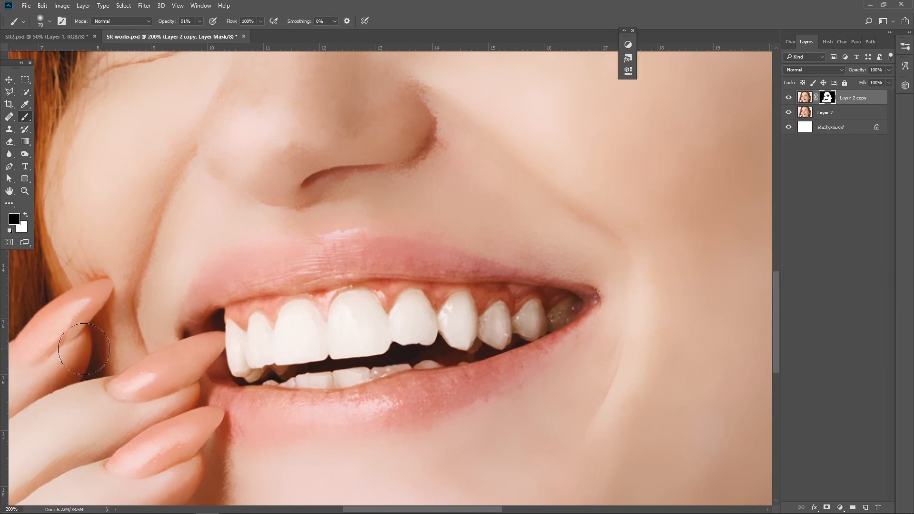
drag(118, 357, 336, 285)
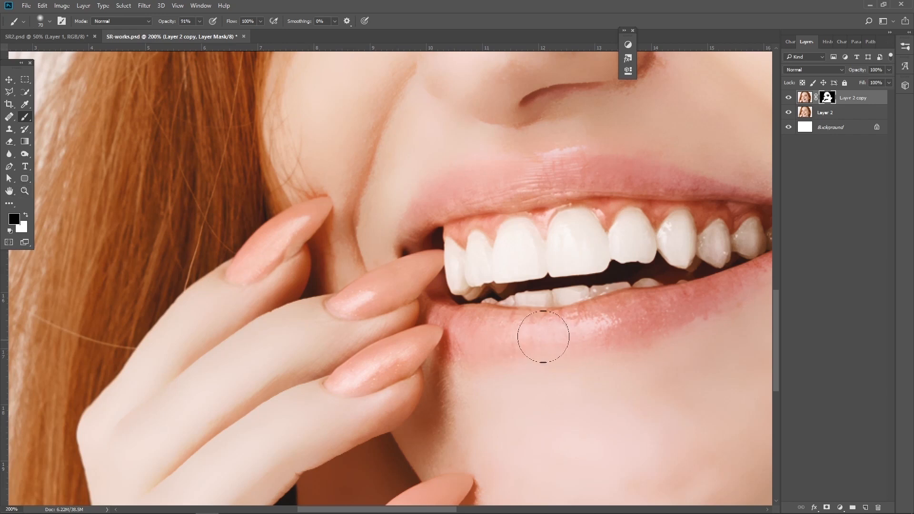
drag(706, 322, 468, 378)
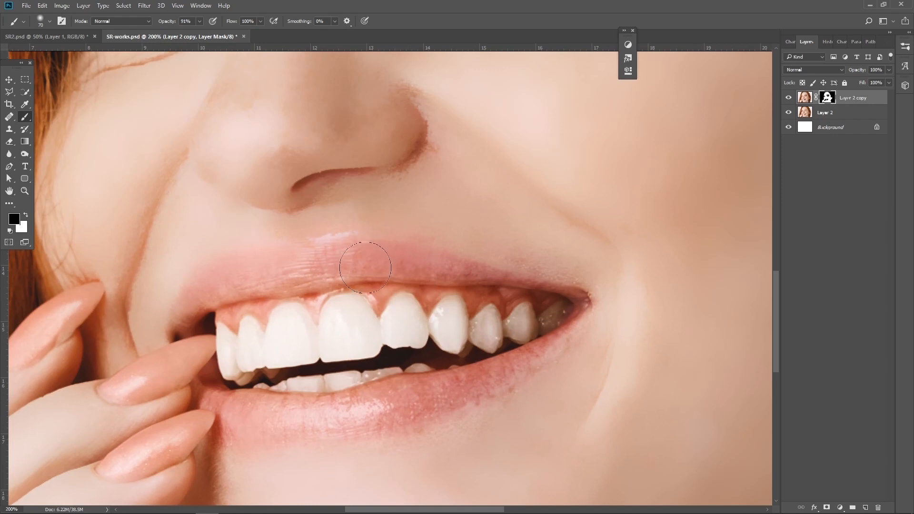
- Check the whole portrait at a reduced zoom and save the document
click(25, 191)
key(ctrl+minus)
key(ctrl+minus)
key(ctrl+minus)
key(ctrl+minus)
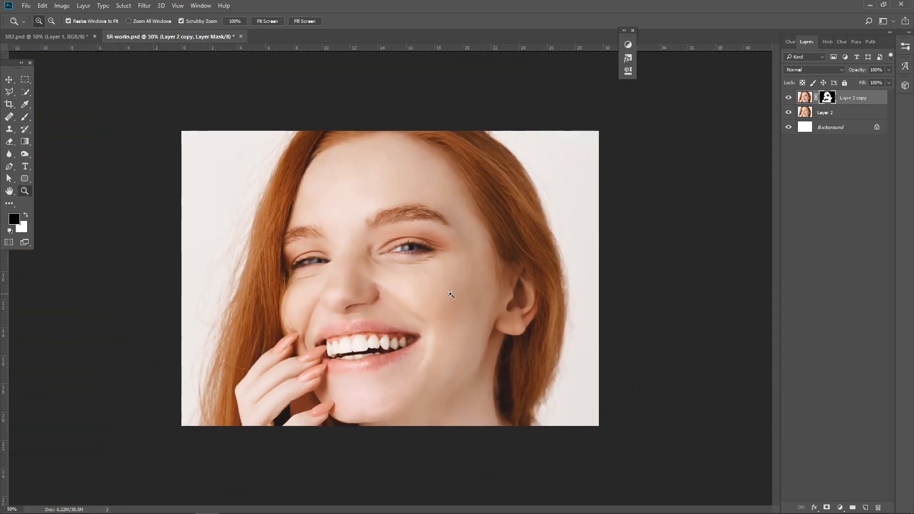
click(451, 295)
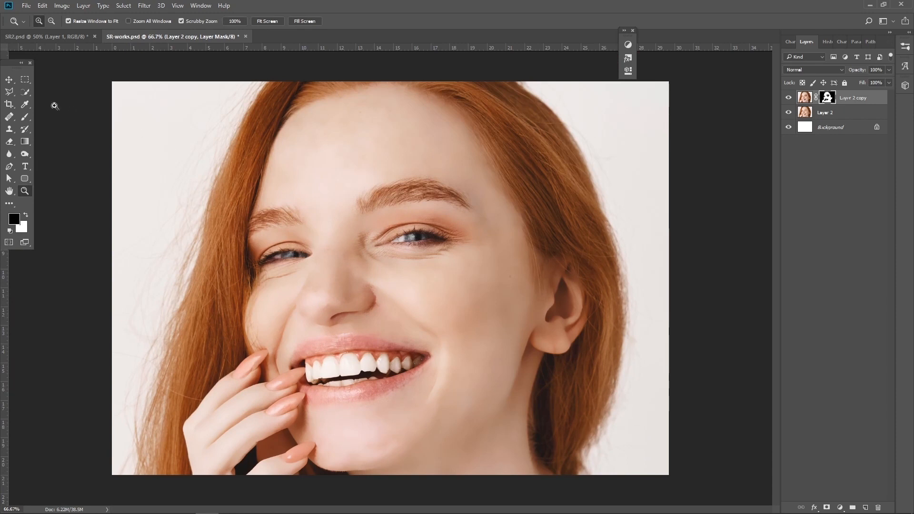
click(9, 79)
key(ctrl+s)
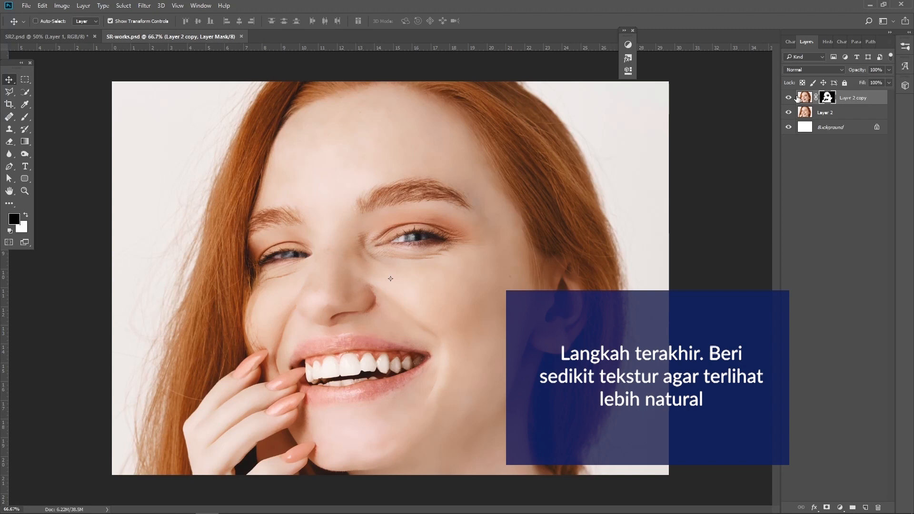
- Start the Add Noise filter on the image of Layer 2 copy, using Gaussian distribution with monochromatic noise
click(804, 97)
click(142, 6)
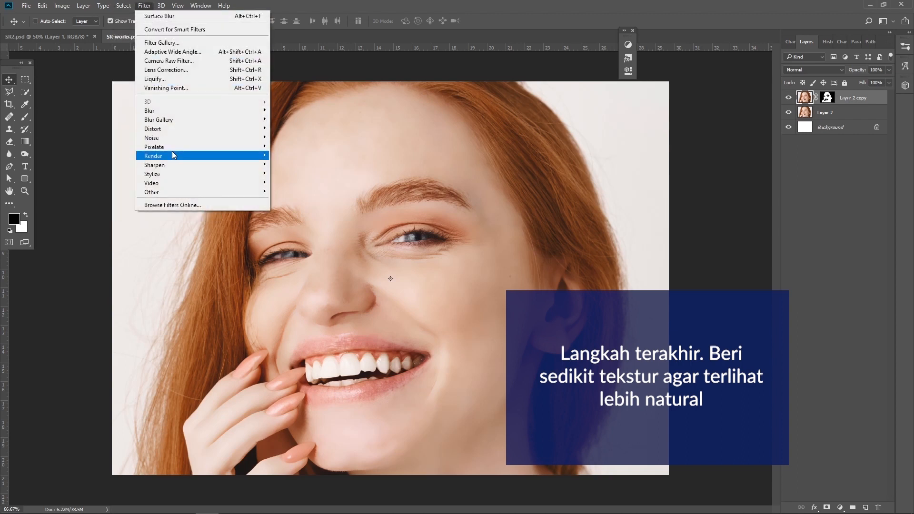
mouse_move(178, 137)
click(297, 137)
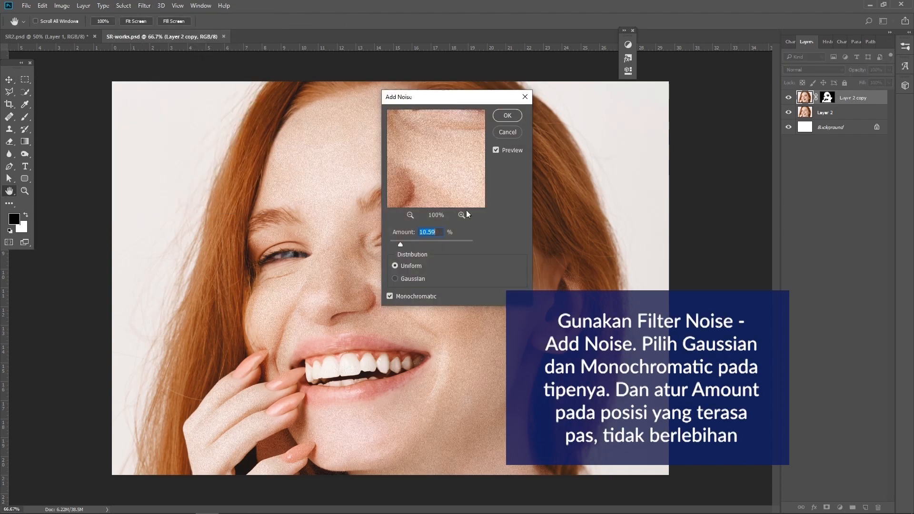
drag(514, 186, 547, 186)
click(476, 269)
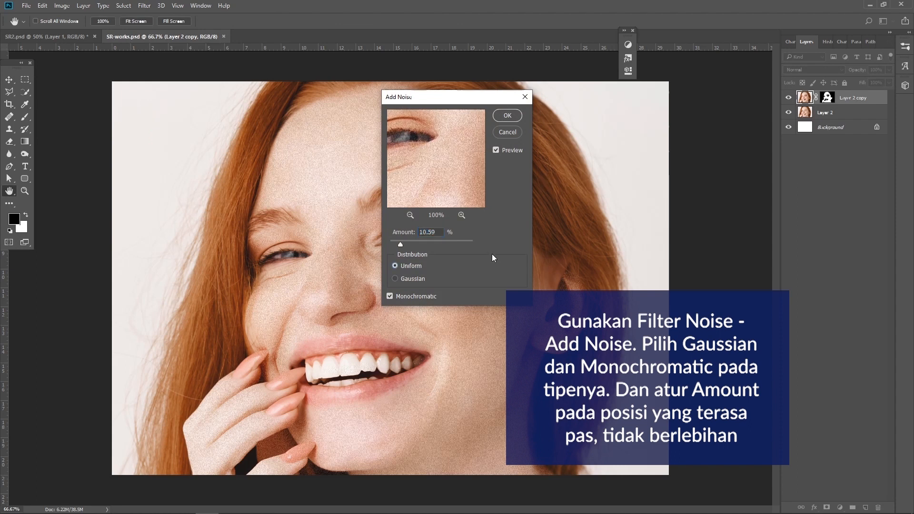
click(411, 279)
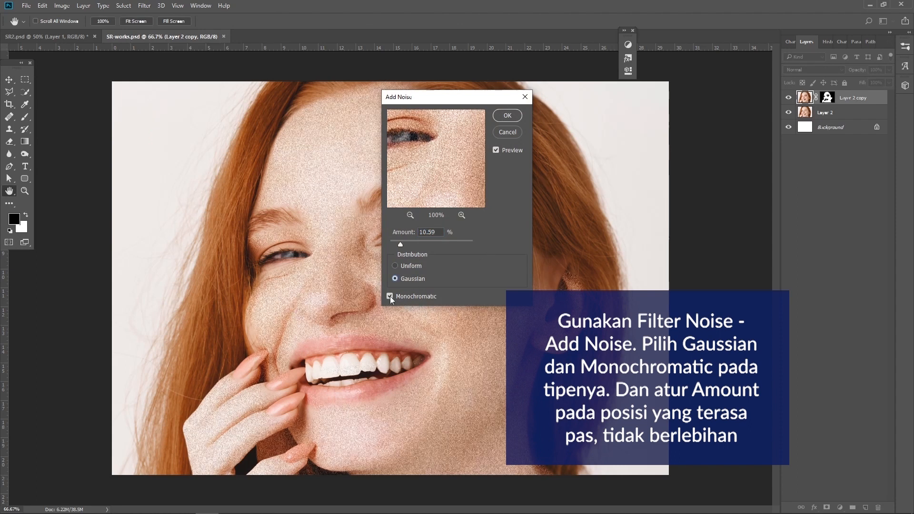
- Set the noise amount to 1.05% while checking the skin in the preview, and apply the filter
drag(422, 170, 400, 199)
drag(401, 243, 390, 244)
drag(410, 167, 416, 149)
drag(451, 189, 405, 178)
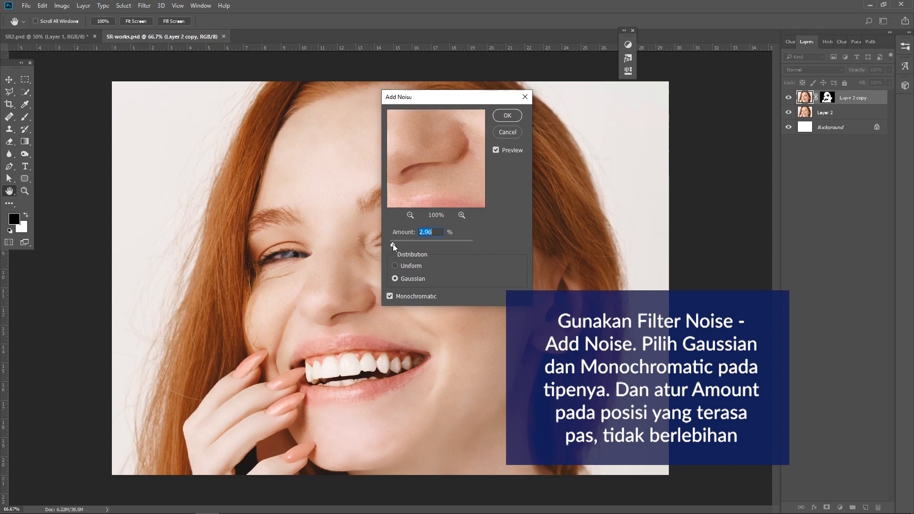
drag(392, 243, 392, 244)
drag(447, 153, 454, 169)
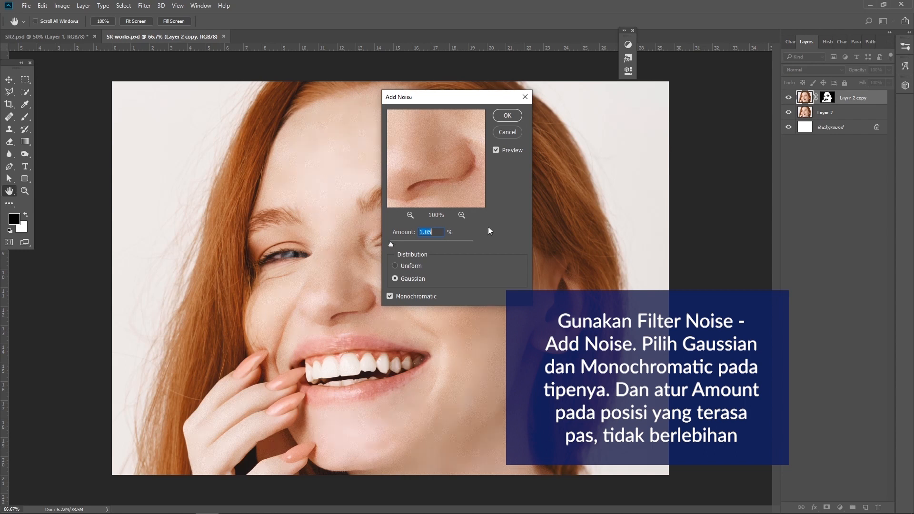
click(506, 117)
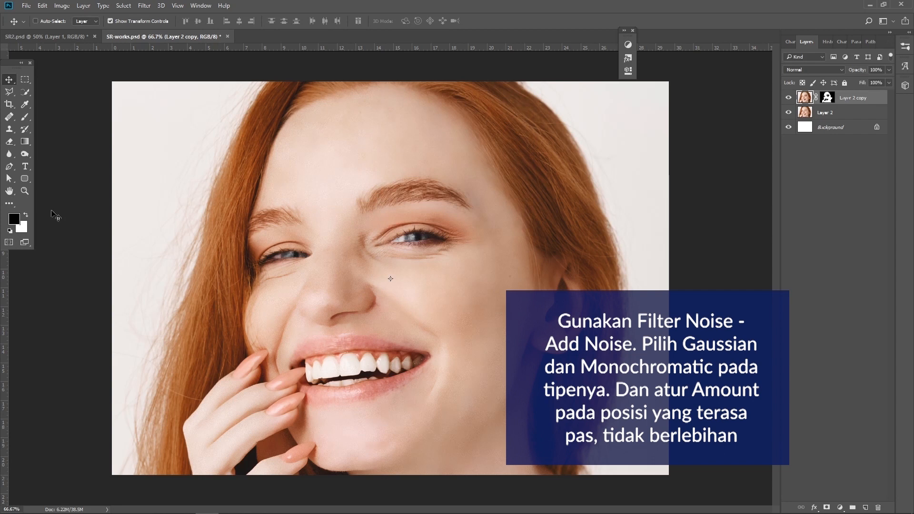
- Compare the whole portrait with and without the textured Layer 2 copy
click(24, 191)
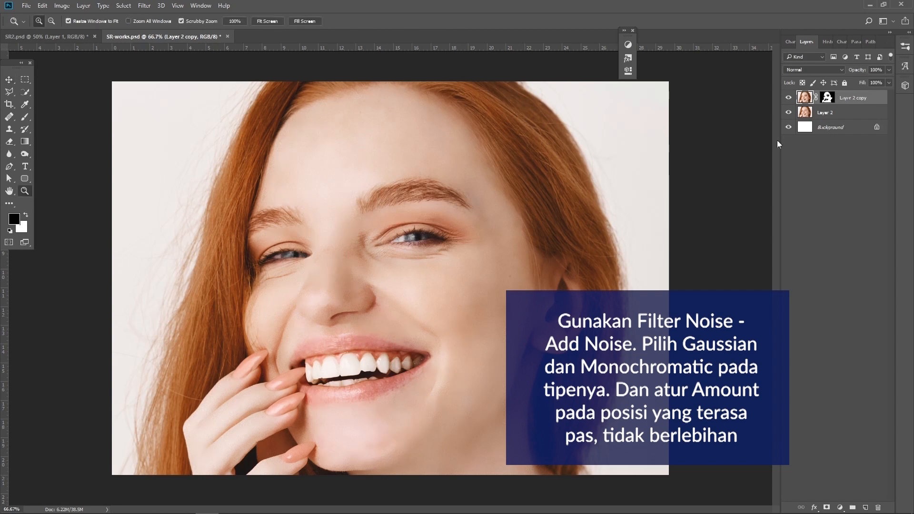
alt+click(509, 209)
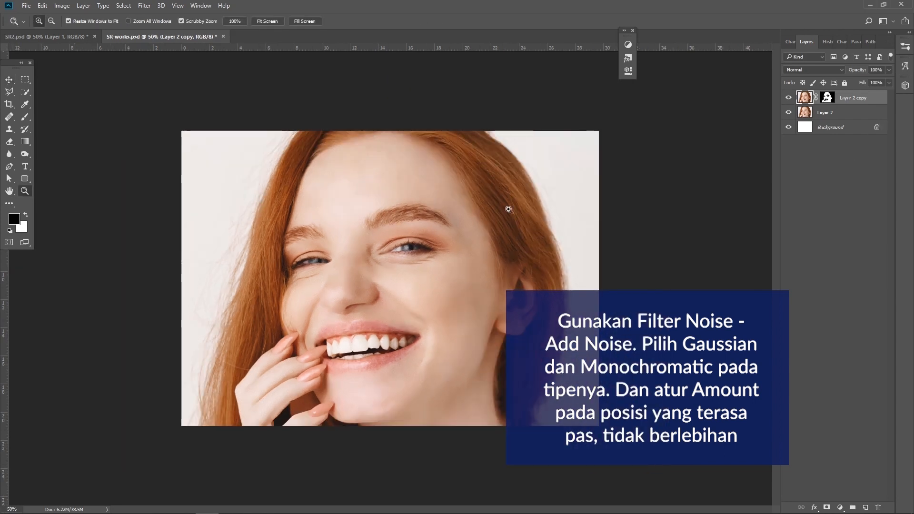
click(788, 97)
click(788, 98)
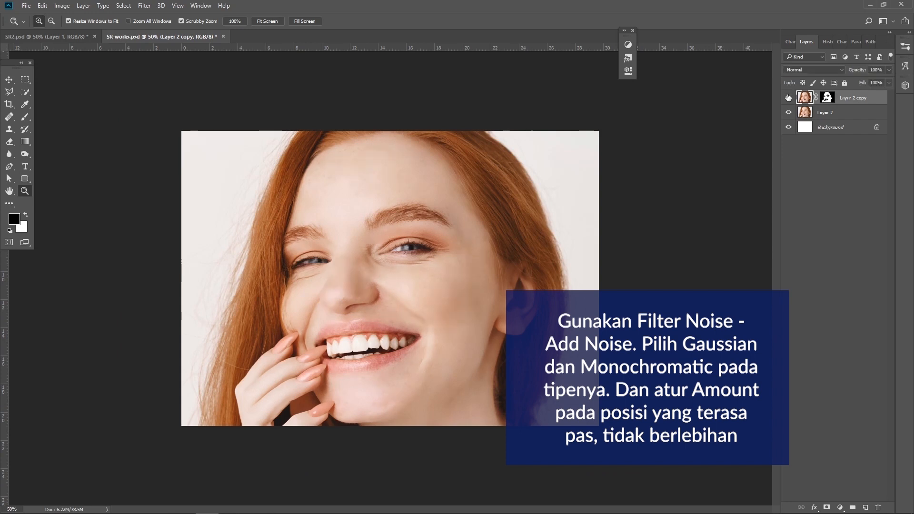
- Add a Levels adjustment layer above Layer 2 copy with black input 23 and midtones 0.86
click(8, 79)
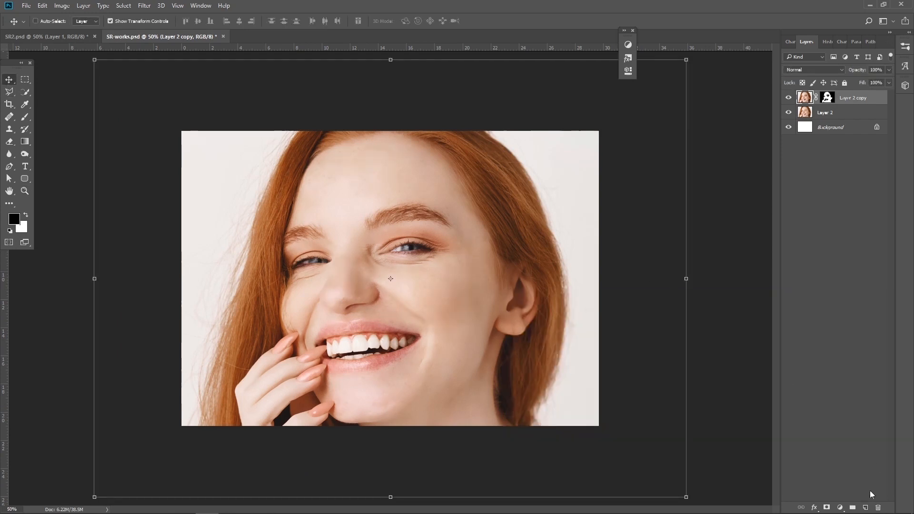
click(840, 507)
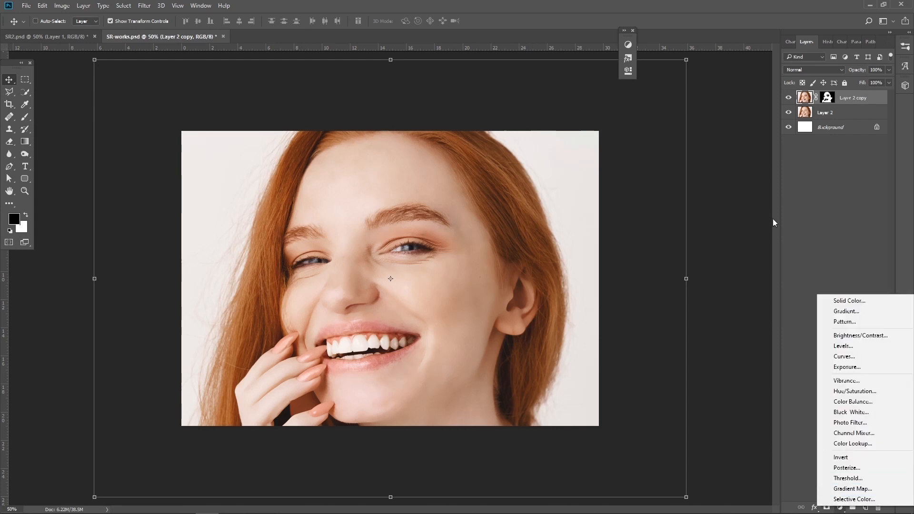
click(846, 346)
drag(503, 138, 564, 138)
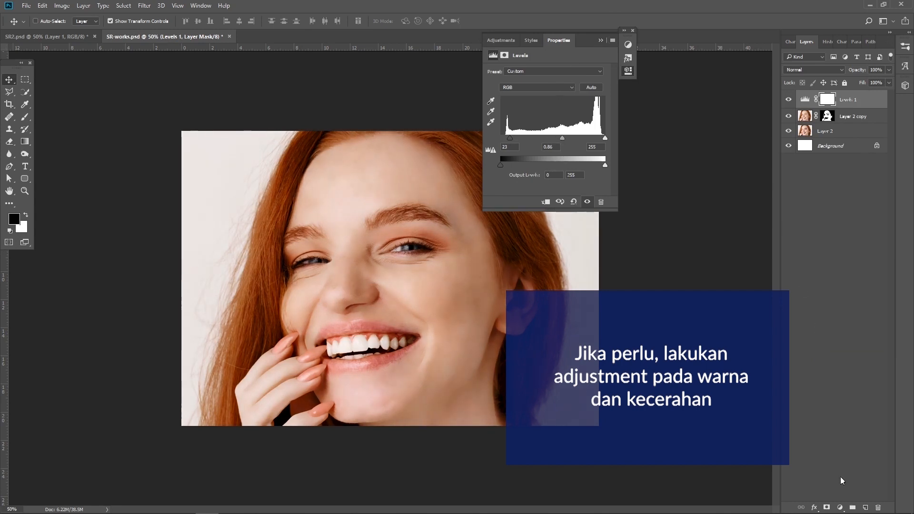
- Add a Hue/Saturation adjustment layer on top with saturation at -12, and close its settings
click(839, 508)
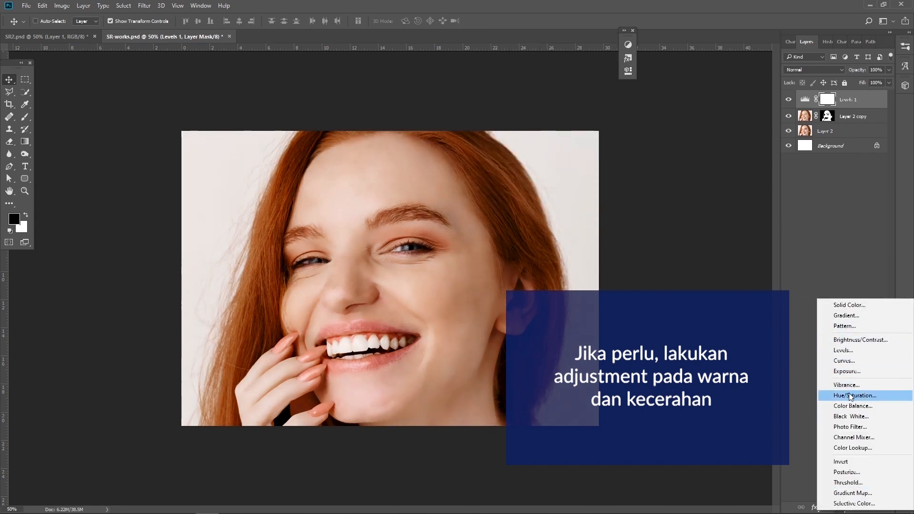
click(852, 396)
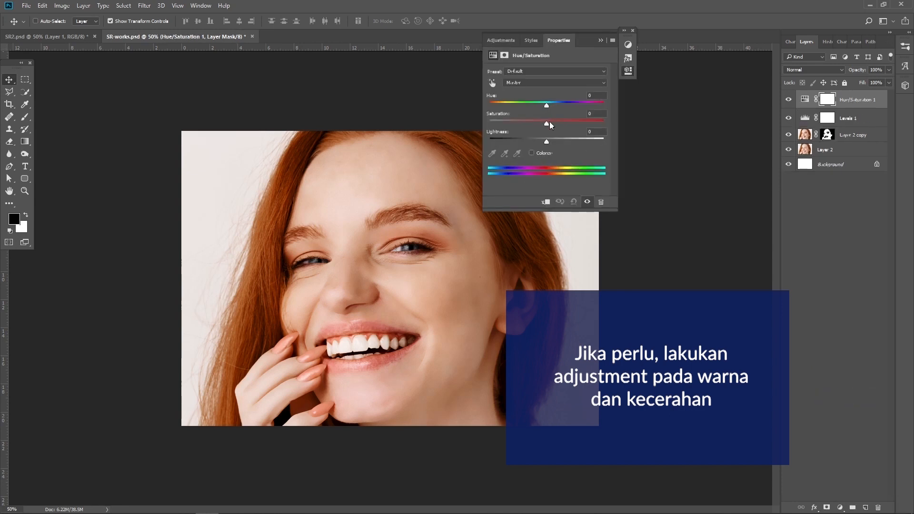
drag(543, 125, 546, 104)
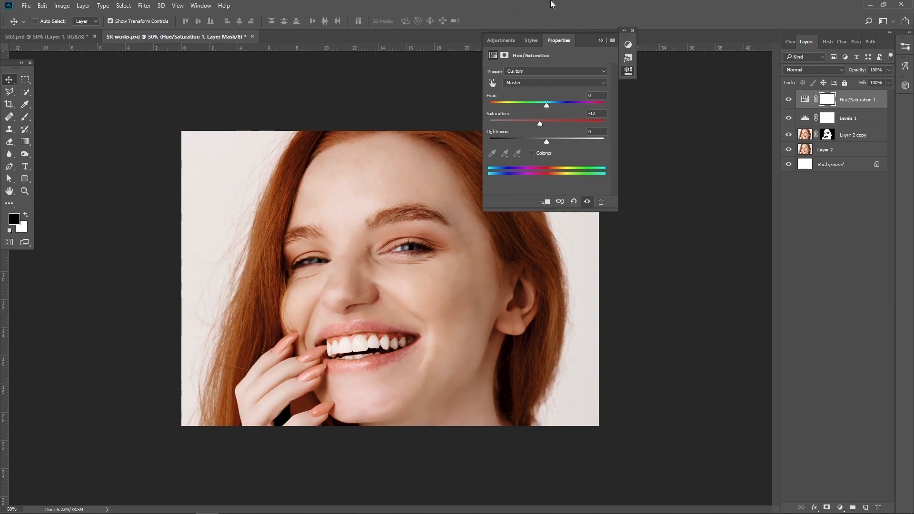
click(602, 41)
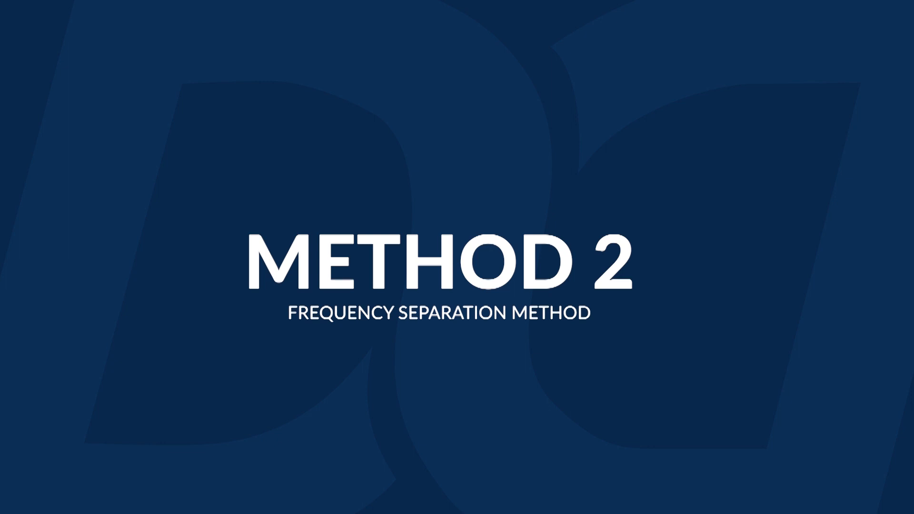
- Check the skin in the SR-works3.psd portrait and duplicate Layer 1 as COLOR
click(24, 191)
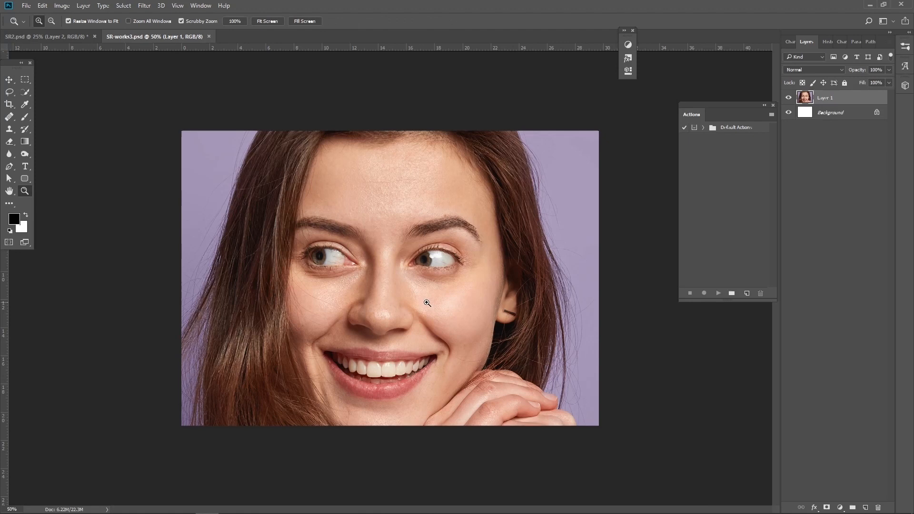
click(428, 303)
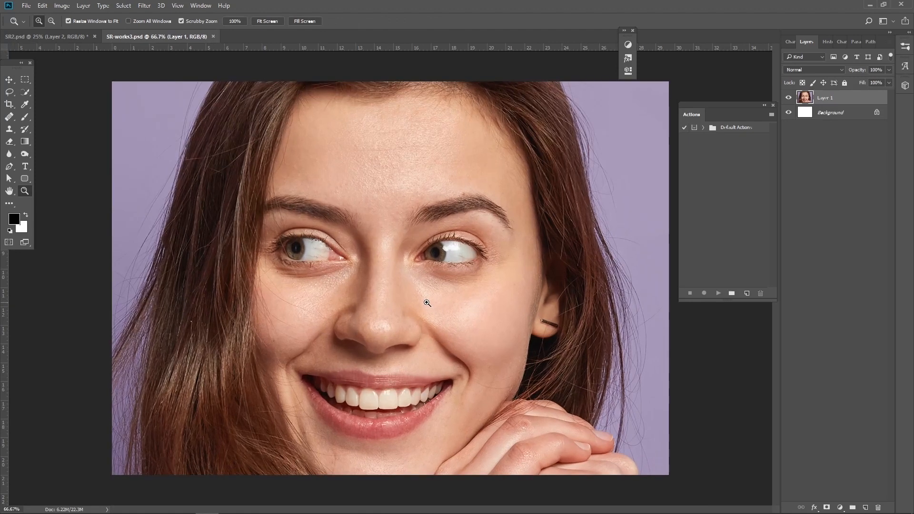
alt+click(428, 297)
right_click(830, 98)
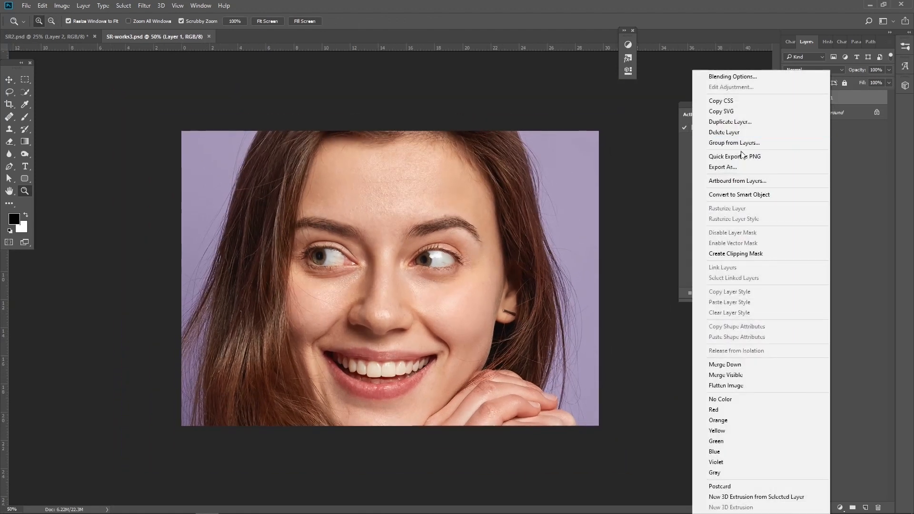
click(730, 122)
text(COLOR)
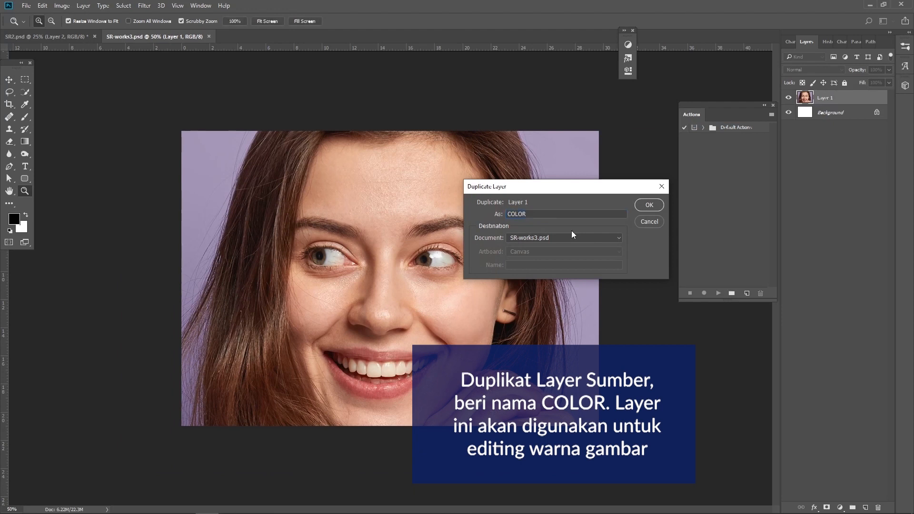
key(Return)
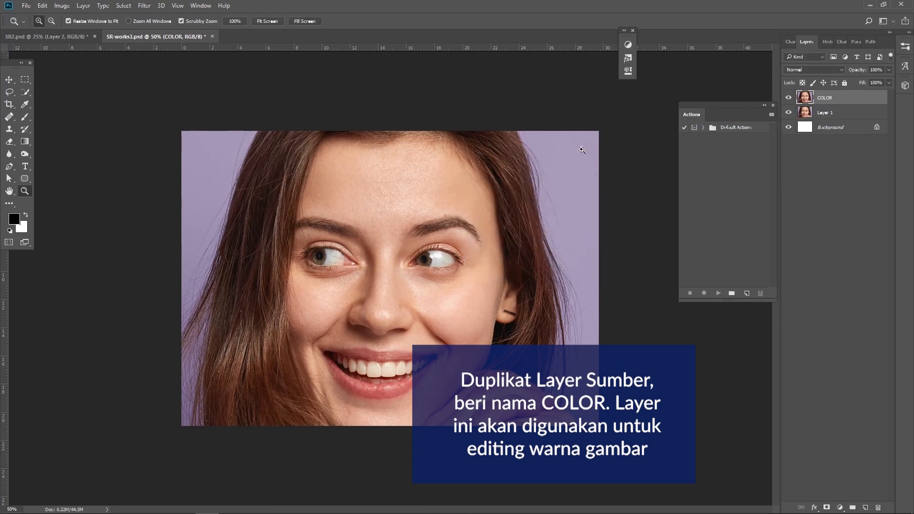
- Duplicate the COLOR layer within the same document and name the copy TEXTURE
right_click(827, 100)
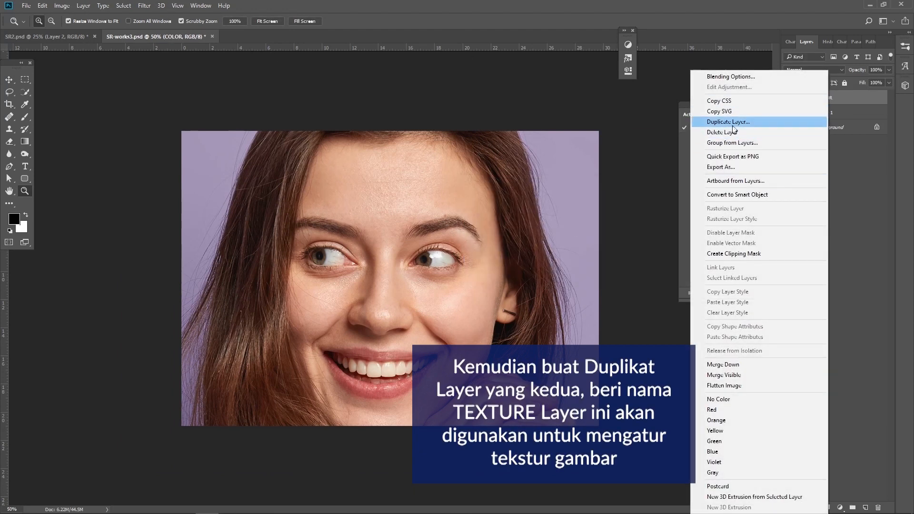
click(730, 121)
text(TE)
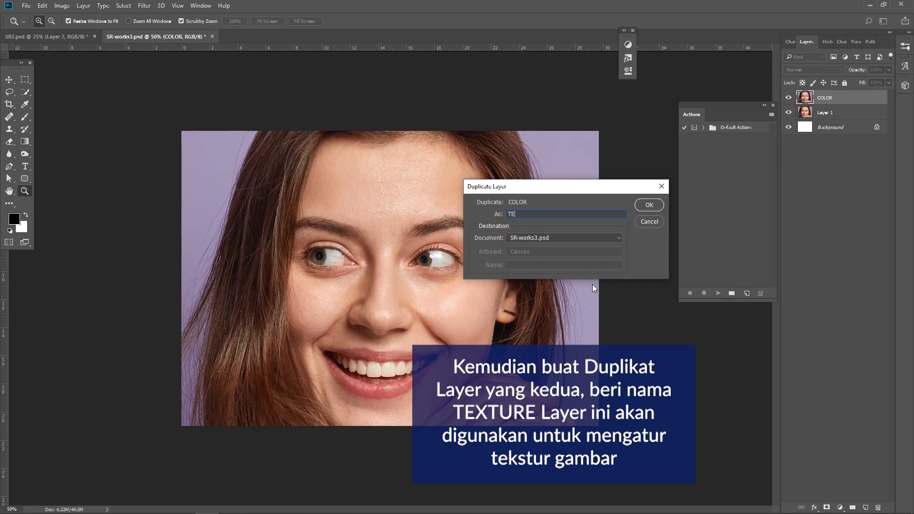
text(XTURE)
key(Return)
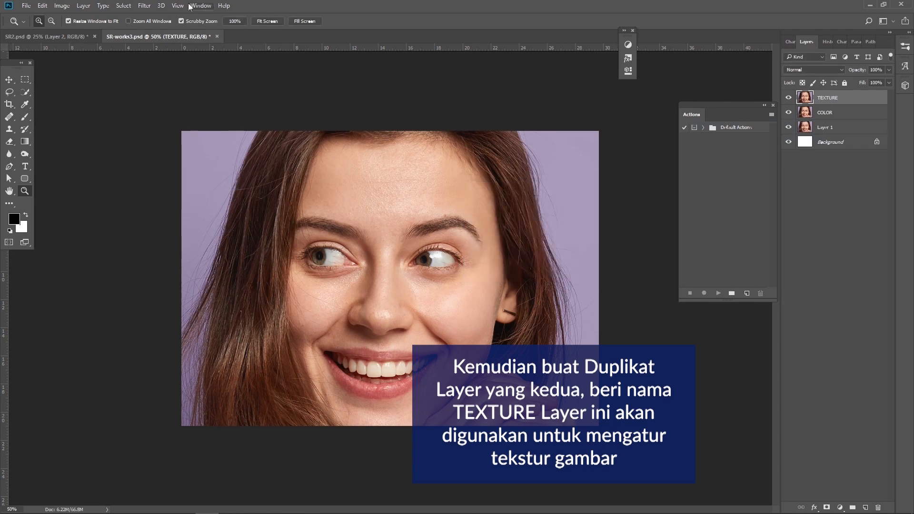
- Create a new layer group named SMOOTH in Pass Through mode above the TEXTURE layer
click(83, 5)
mouse_move(96, 18)
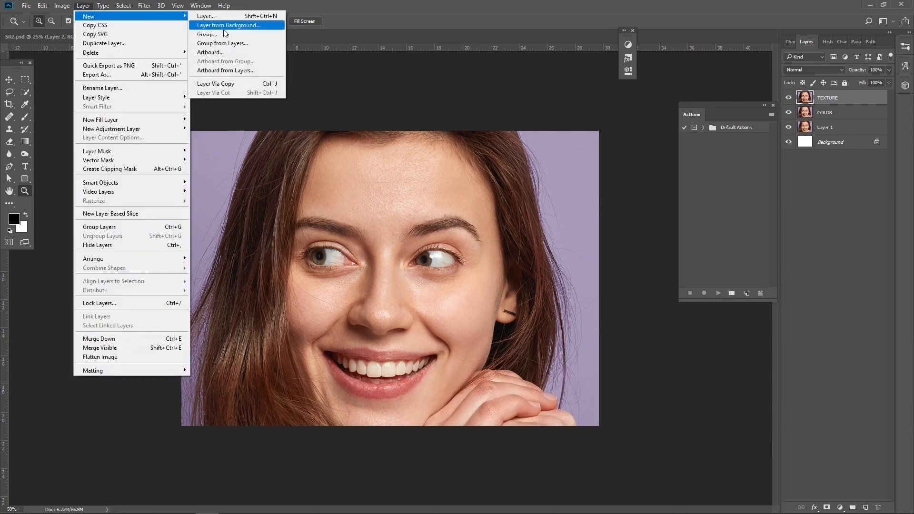
click(210, 32)
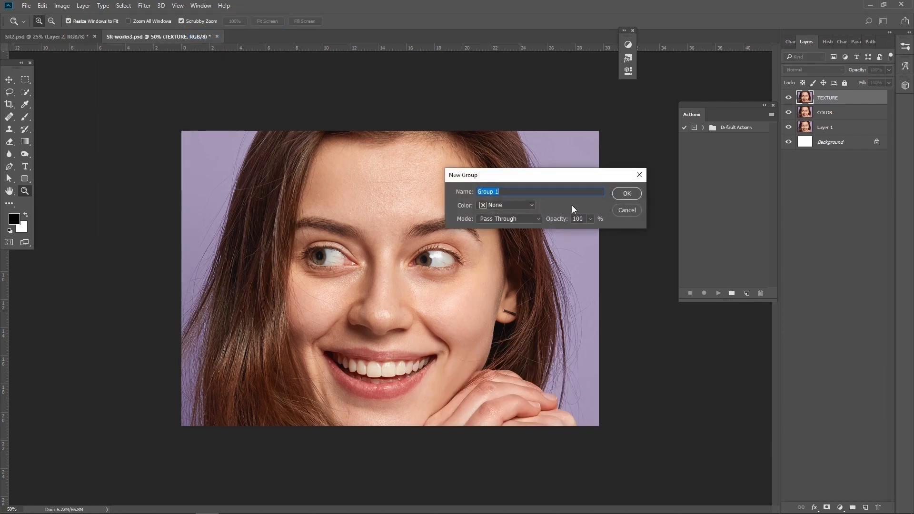
text(SMO)
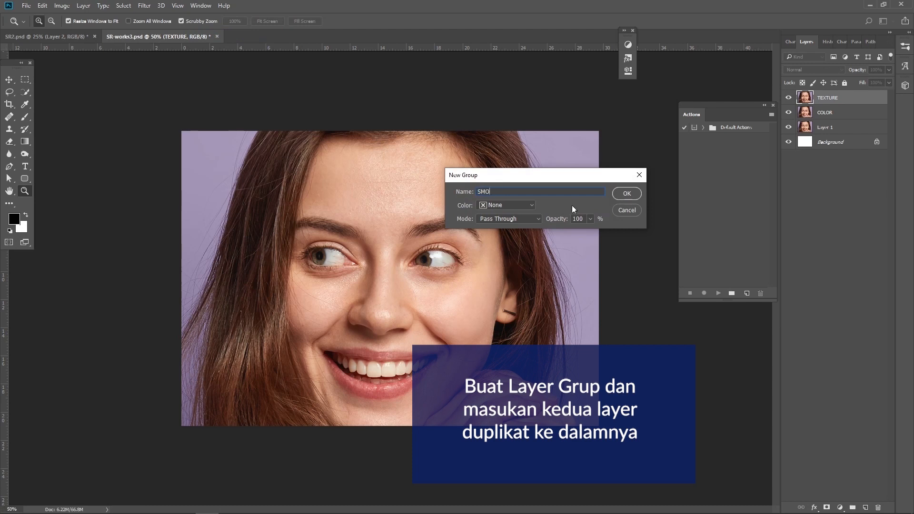
text(OOTH)
key(BackSpace)
key(Return)
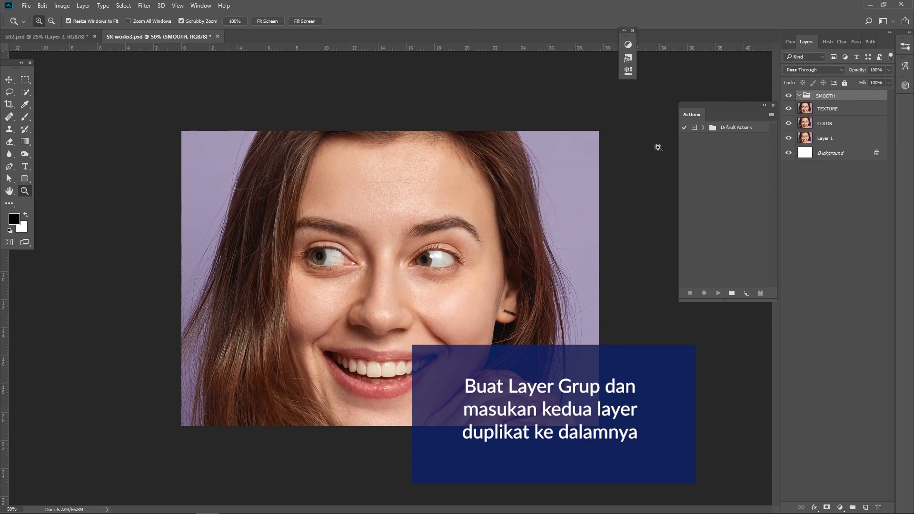
- Move the COLOR and TEXTURE layers together into the SMOOTH group
click(851, 124)
shift+click(852, 108)
drag(851, 109, 864, 97)
- Hide the TEXTURE layer and start the Gaussian Blur filter on the COLOR layer
click(788, 110)
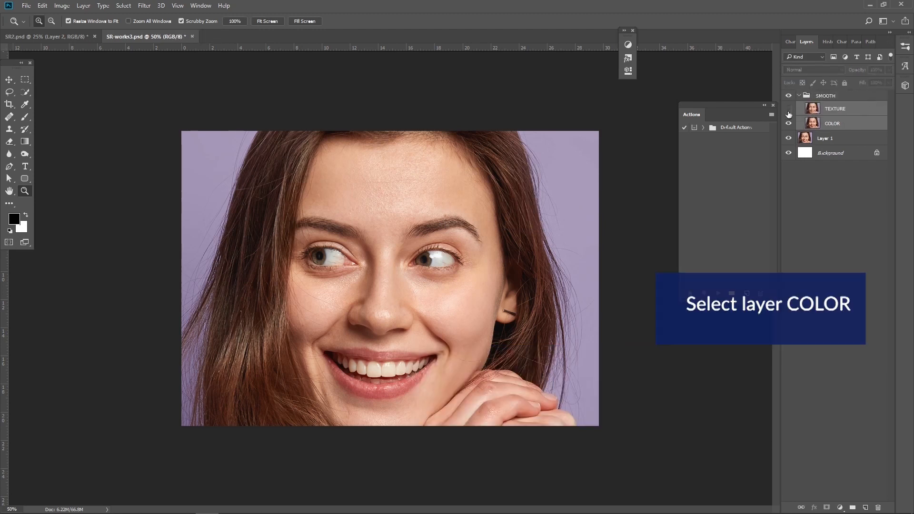
click(833, 126)
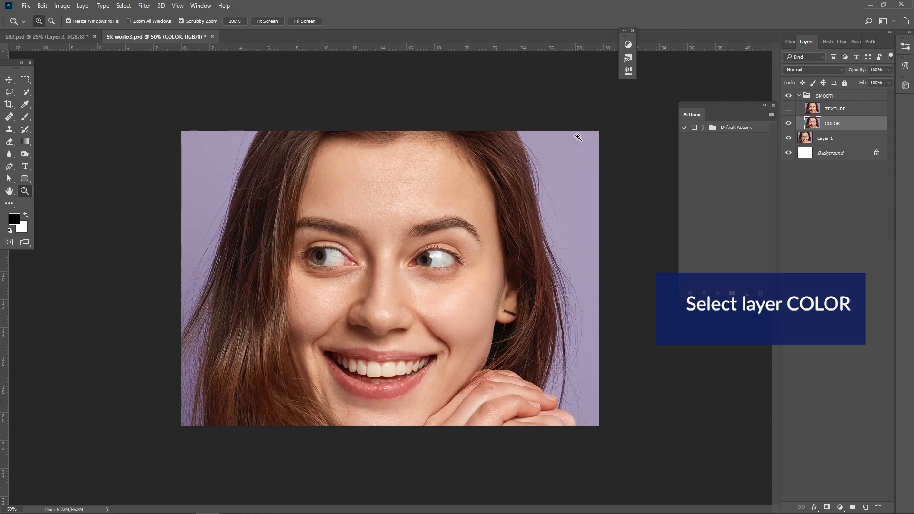
key(v)
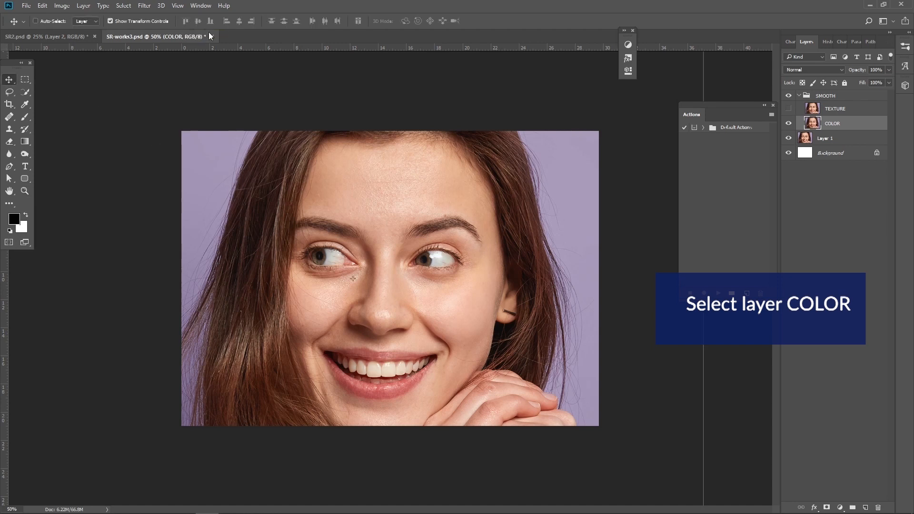
click(143, 5)
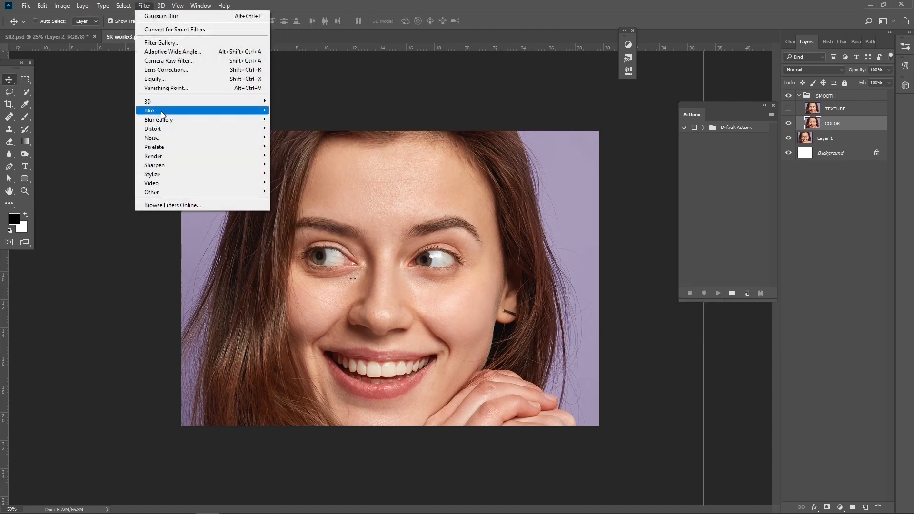
mouse_move(228, 110)
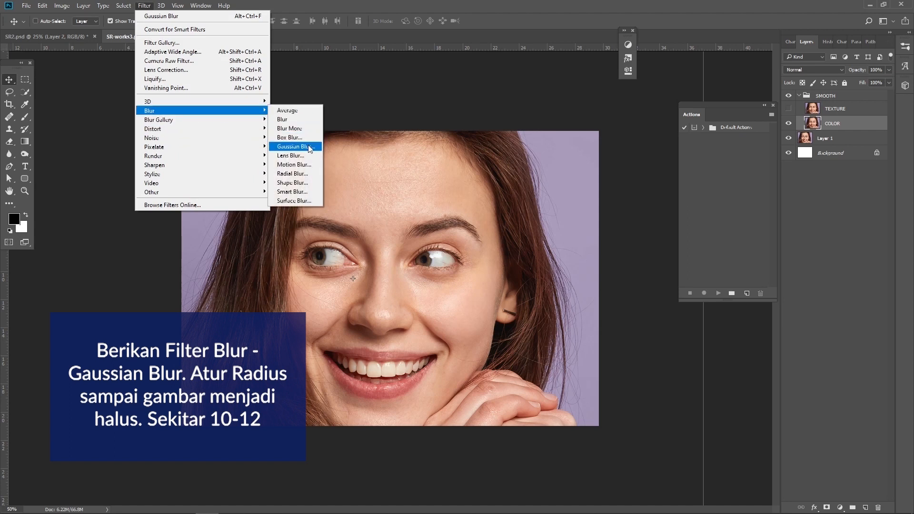
click(307, 146)
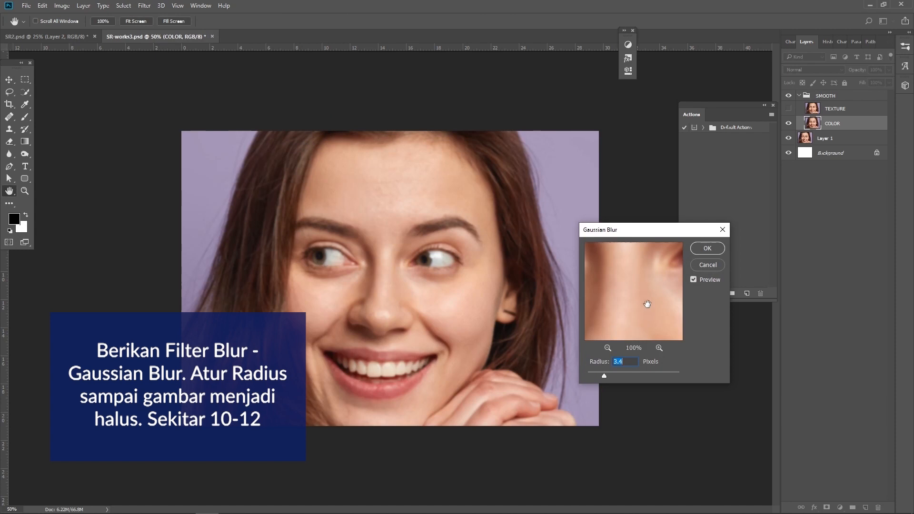
- Check the skin in the Gaussian Blur preview, set the radius to 13.9 pixels and apply the blur
drag(647, 304, 582, 292)
drag(652, 308, 591, 256)
drag(639, 292, 667, 273)
drag(620, 300, 687, 331)
drag(657, 300, 629, 323)
drag(639, 308, 659, 327)
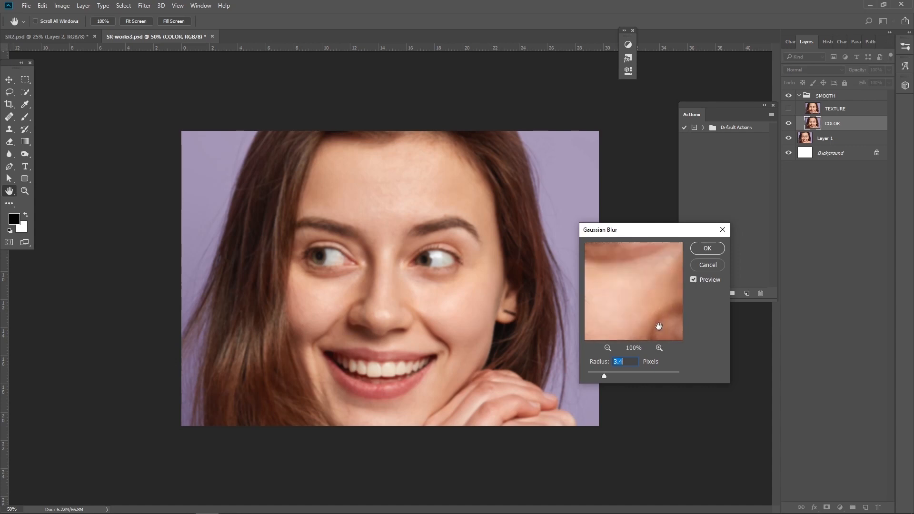
click(615, 375)
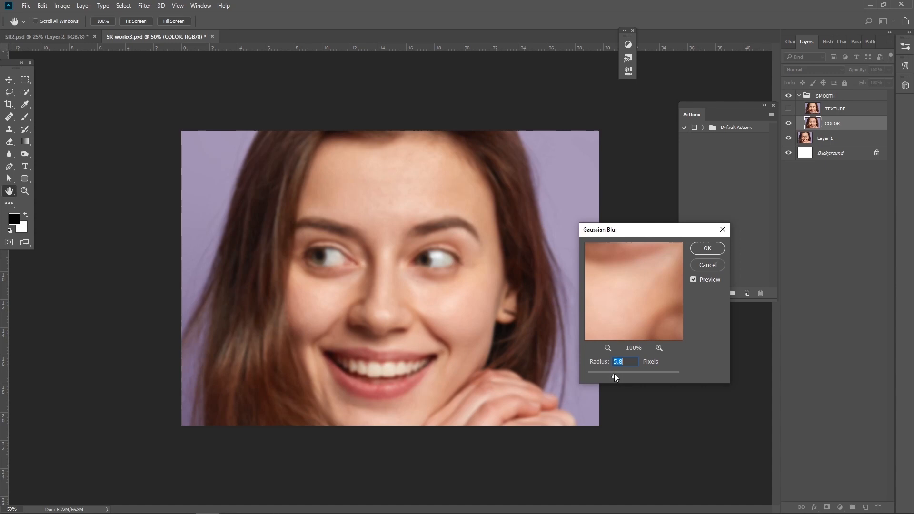
mouse_move(623, 375)
mouse_down()
mouse_move(637, 374)
mouse_move(626, 374)
mouse_up()
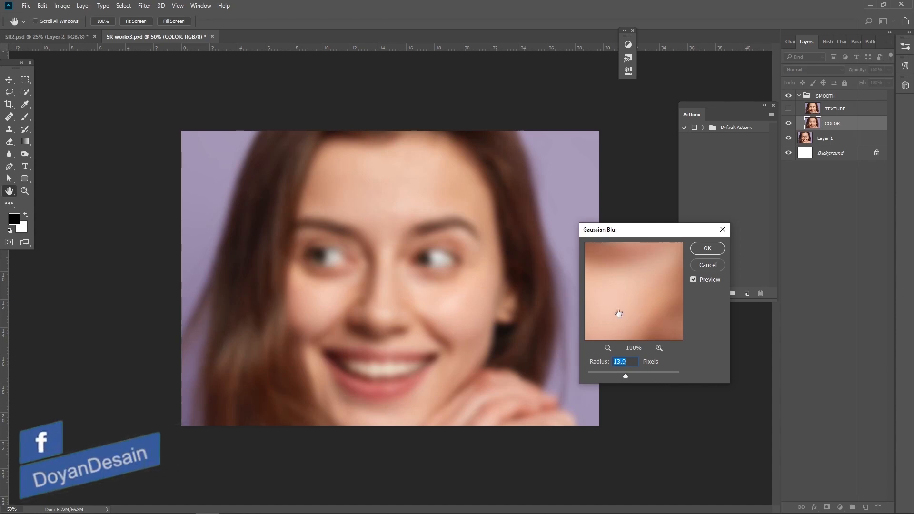
click(696, 252)
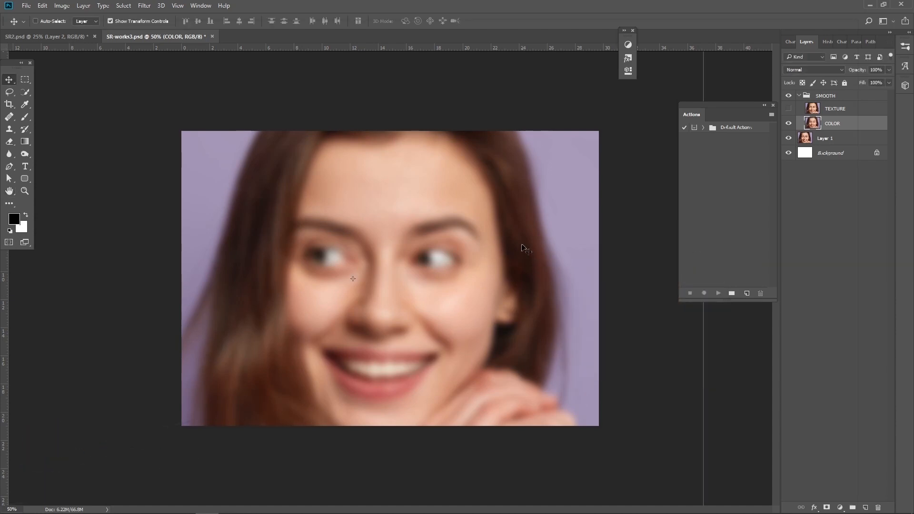
- Make the TEXTURE layer visible again and start the High Pass filter on it
click(818, 111)
click(788, 109)
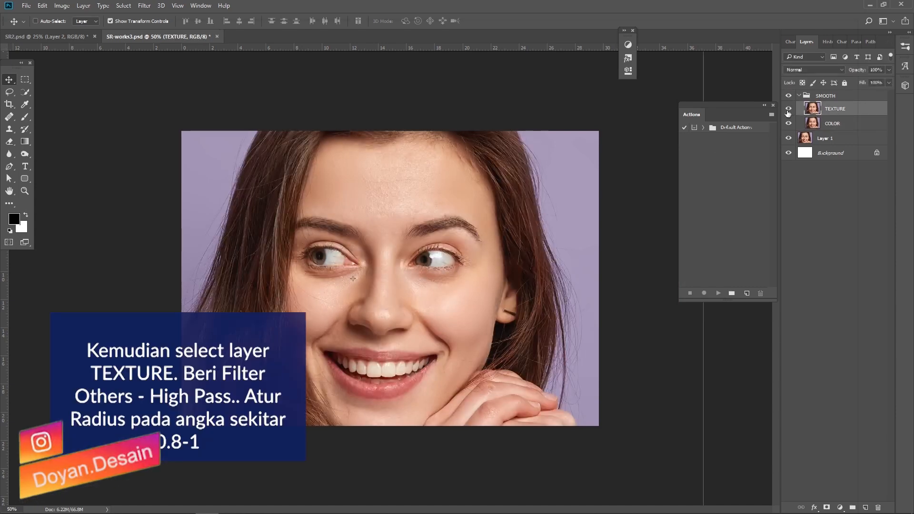
click(144, 5)
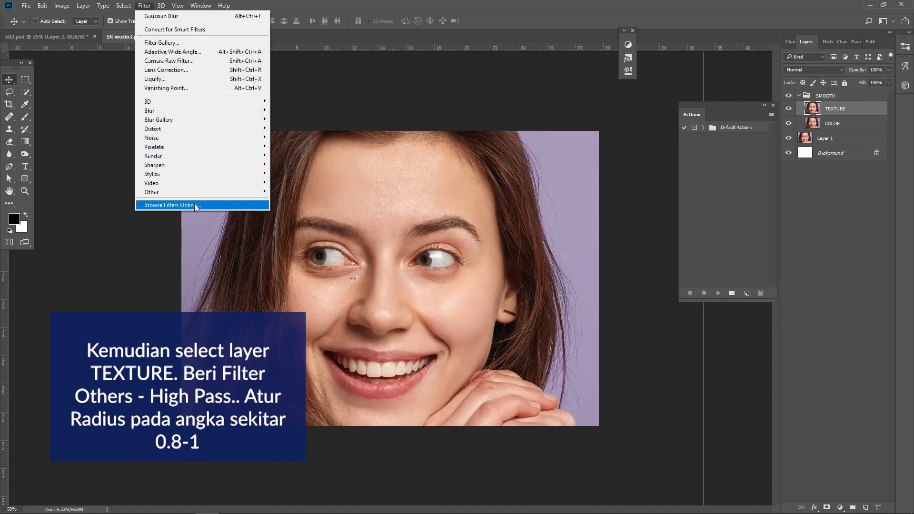
mouse_move(197, 191)
click(286, 201)
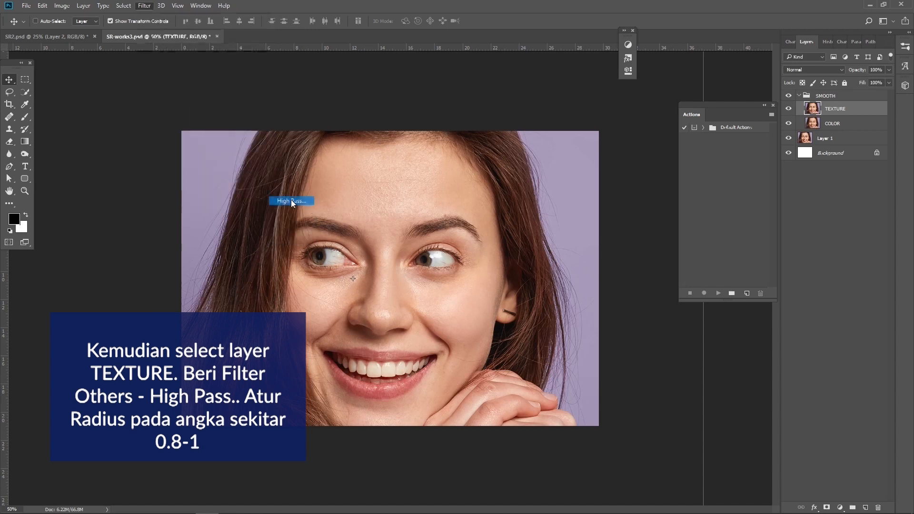
- Tune the High Pass radius down to a very low value while checking the skin in the preview, and apply the filter
drag(533, 363, 543, 364)
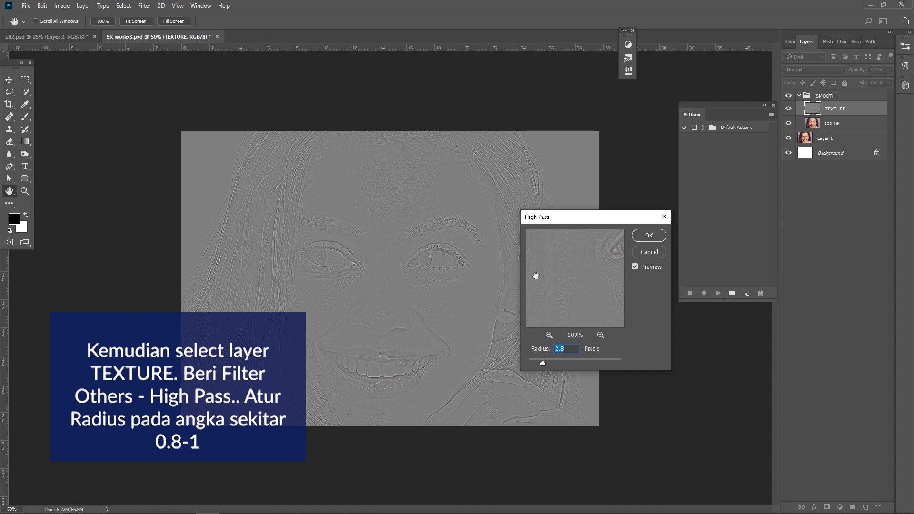
drag(588, 284, 644, 306)
drag(583, 305, 601, 278)
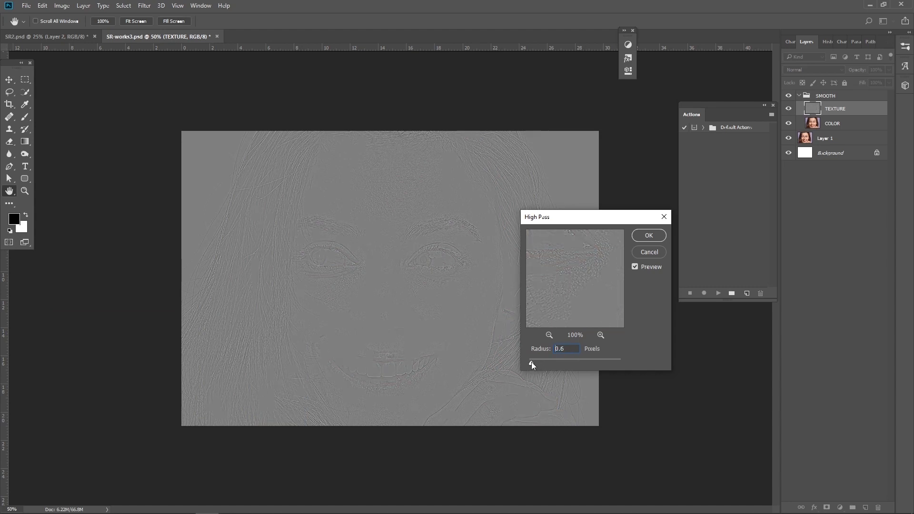
drag(530, 362, 530, 361)
click(637, 236)
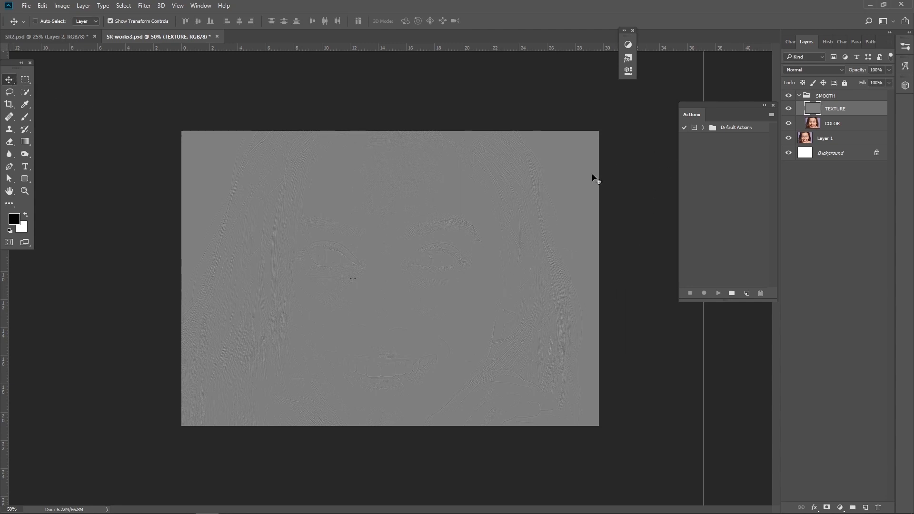
- Set the TEXTURE layer's blending mode to Linear Light and inspect the face more closely
click(798, 70)
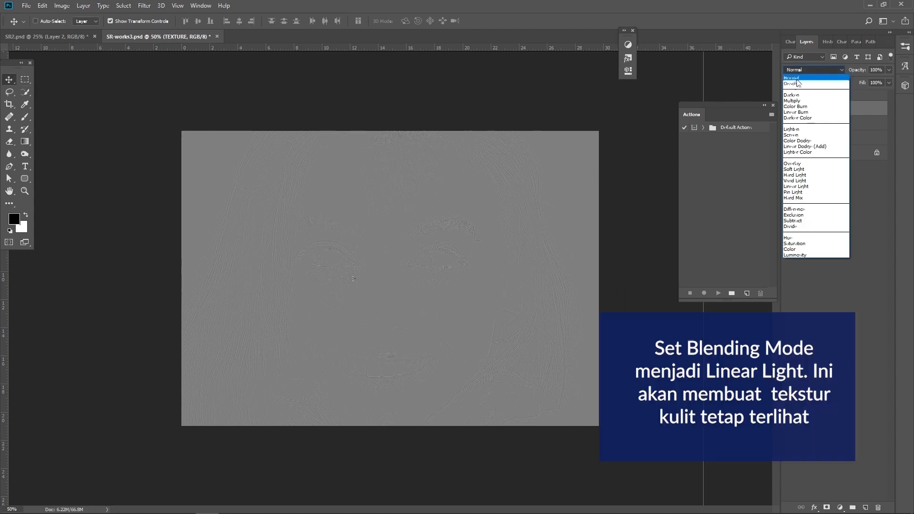
click(805, 187)
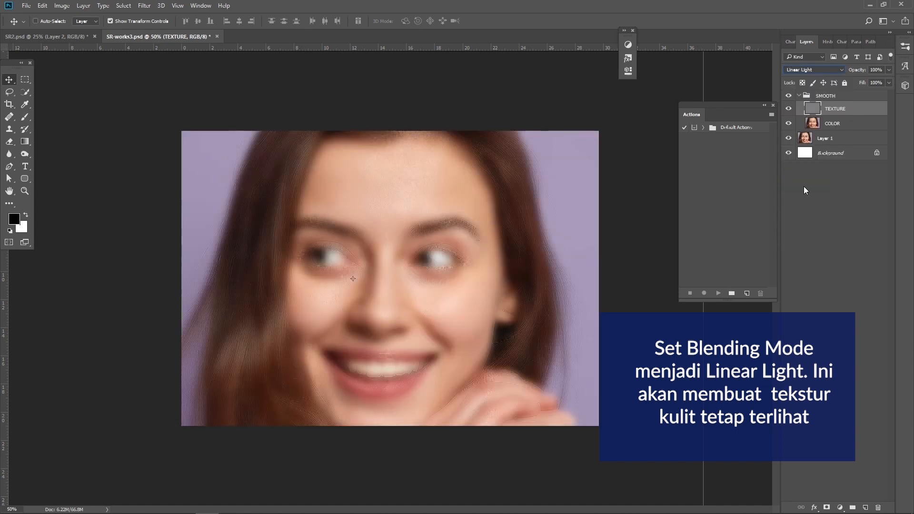
click(25, 191)
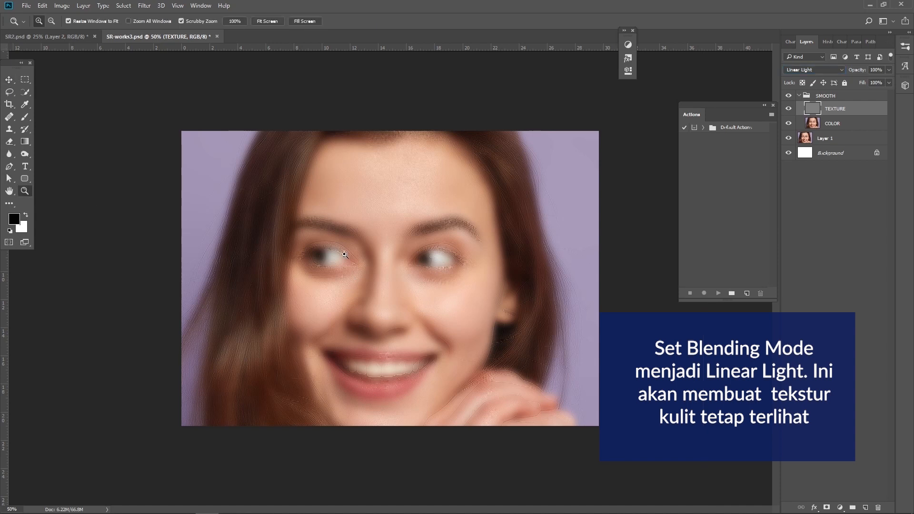
click(467, 302)
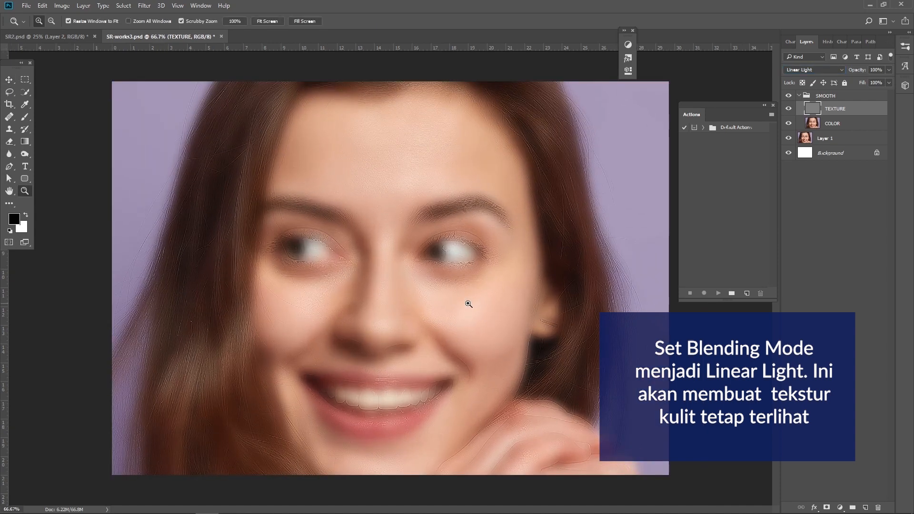
click(9, 80)
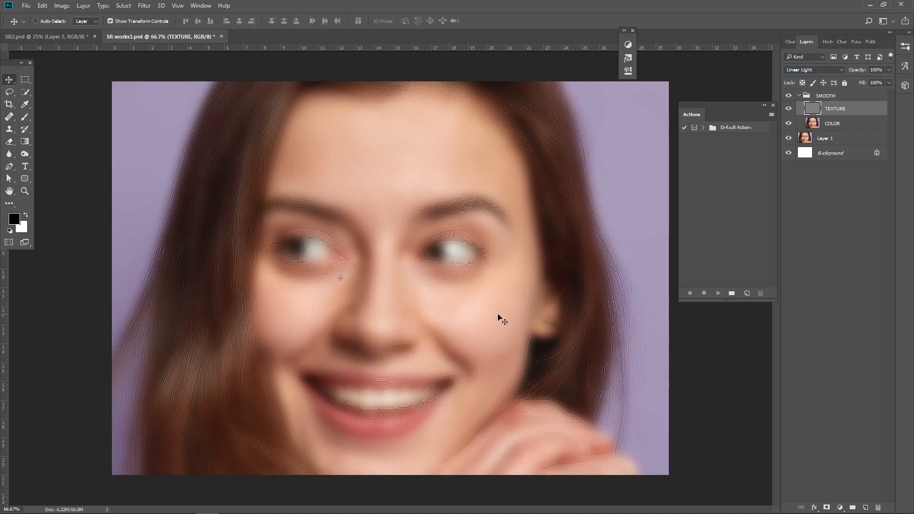
- Add a black layer mask to the SMOOTH group and restore the default colors with white as the foreground
click(828, 97)
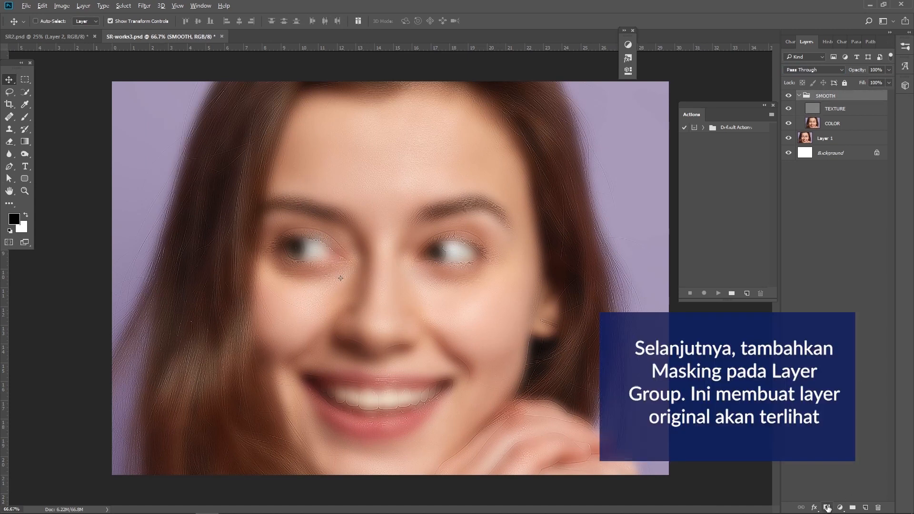
alt+click(827, 509)
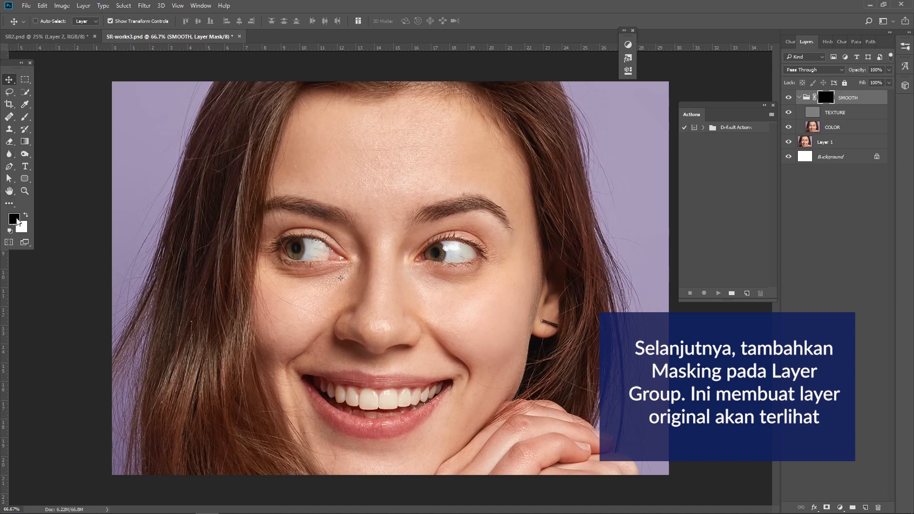
click(10, 233)
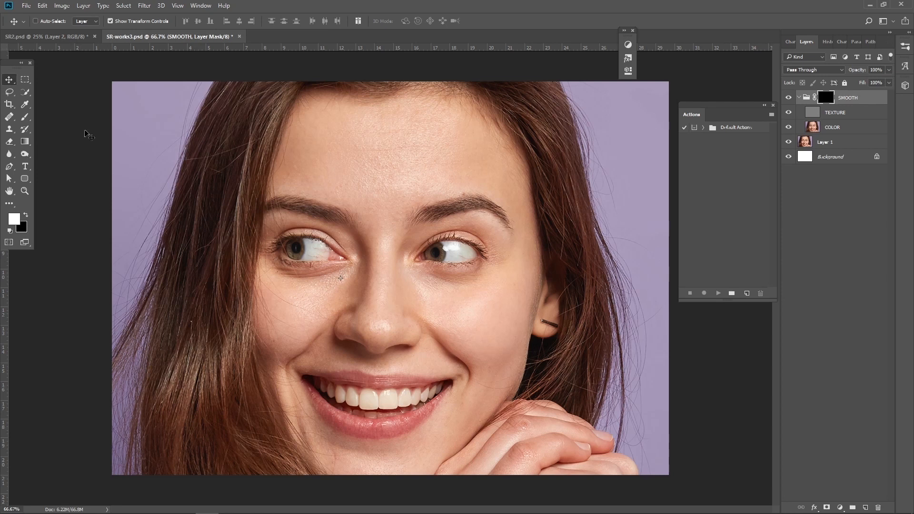
- Choose the Brush tool and set its flow to 67%
click(28, 119)
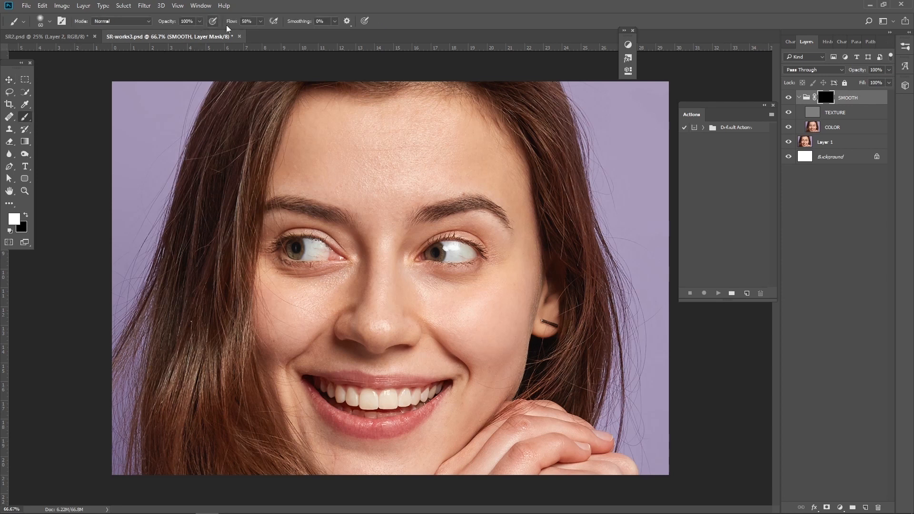
click(258, 22)
click(252, 21)
click(261, 22)
drag(264, 35, 262, 36)
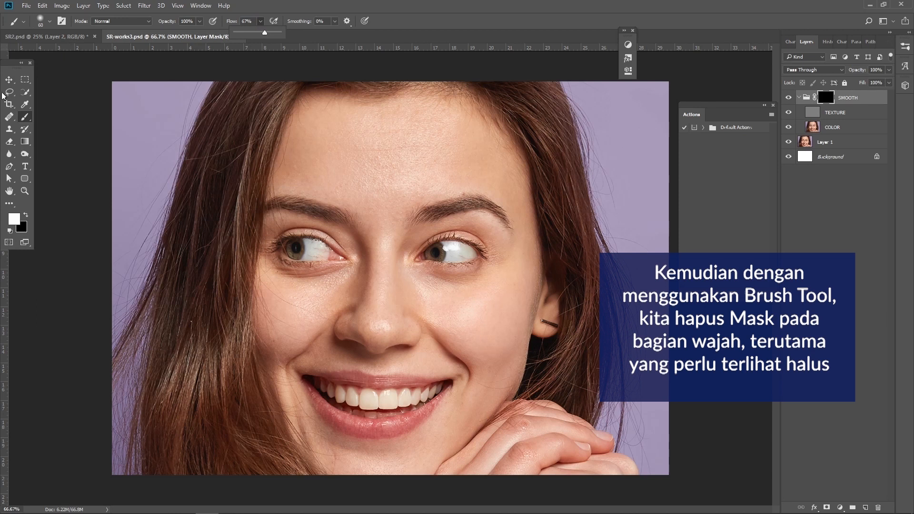
click(42, 113)
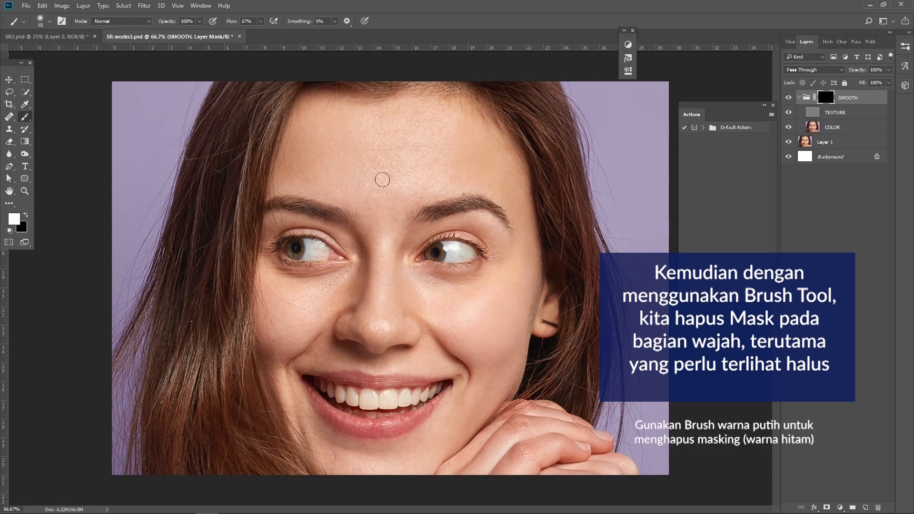
- Enlarge the brush and paint white on the SMOOTH group's mask over the forehead skin
key(z)
click(348, 143)
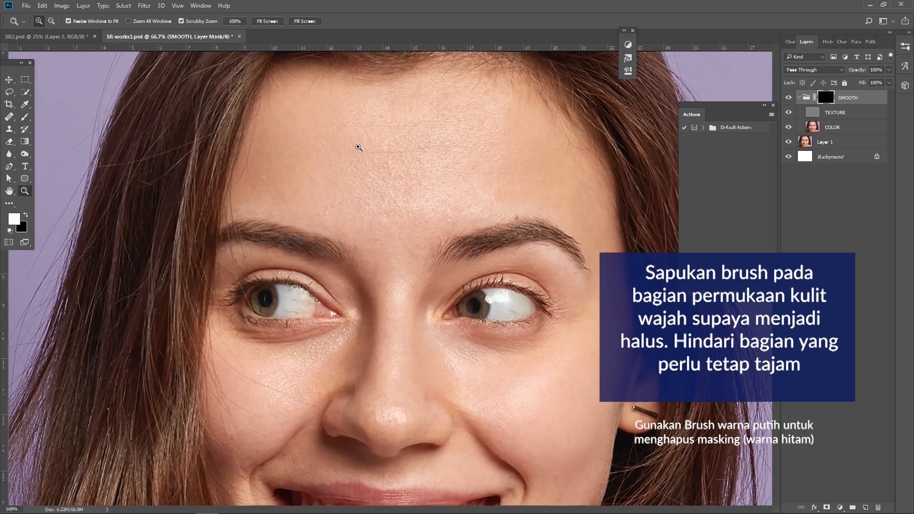
click(25, 117)
key(bracketright)
key(bracketright)
key(bracketright)
key(bracketright)
key(bracketright)
key(bracketright)
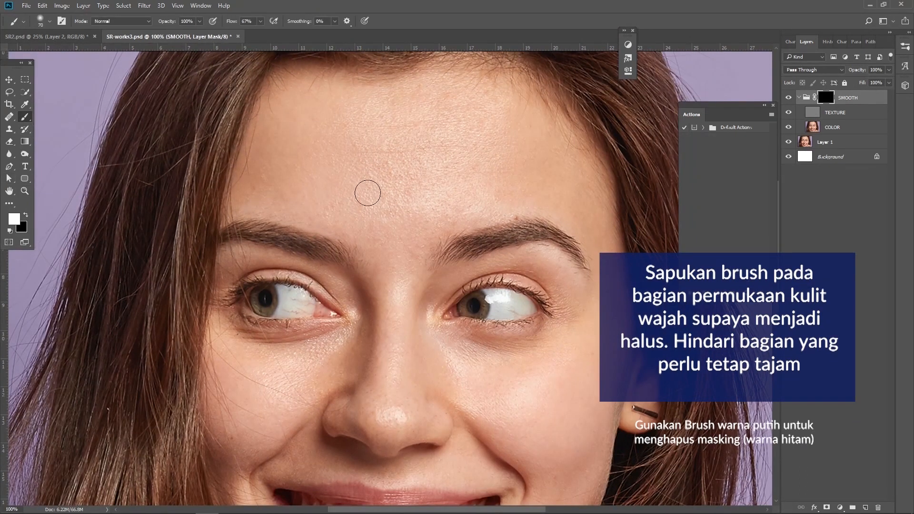
key(bracketright)
mouse_move(368, 193)
mouse_down()
mouse_move(324, 129)
mouse_move(296, 138)
mouse_move(269, 183)
mouse_move(335, 126)
mouse_move(381, 106)
mouse_move(508, 106)
mouse_move(557, 159)
mouse_move(504, 147)
mouse_move(345, 147)
mouse_move(324, 194)
mouse_move(562, 188)
mouse_move(420, 199)
mouse_move(394, 241)
mouse_move(400, 251)
mouse_move(306, 190)
mouse_move(434, 226)
mouse_up()
- Paint the mask over the nose bridge and the skin around the eye nearer the earring with a smaller brush, undoing the last stroke
key(bracketleft)
key(bracketleft)
key(bracketleft)
mouse_move(402, 274)
mouse_down()
mouse_move(385, 437)
mouse_move(397, 416)
mouse_move(425, 419)
mouse_move(410, 323)
mouse_move(450, 383)
mouse_move(430, 312)
mouse_move(435, 344)
mouse_move(492, 368)
mouse_move(545, 355)
mouse_move(588, 315)
mouse_move(543, 258)
mouse_move(571, 275)
mouse_move(589, 306)
mouse_move(450, 266)
mouse_move(516, 254)
mouse_move(588, 295)
mouse_up()
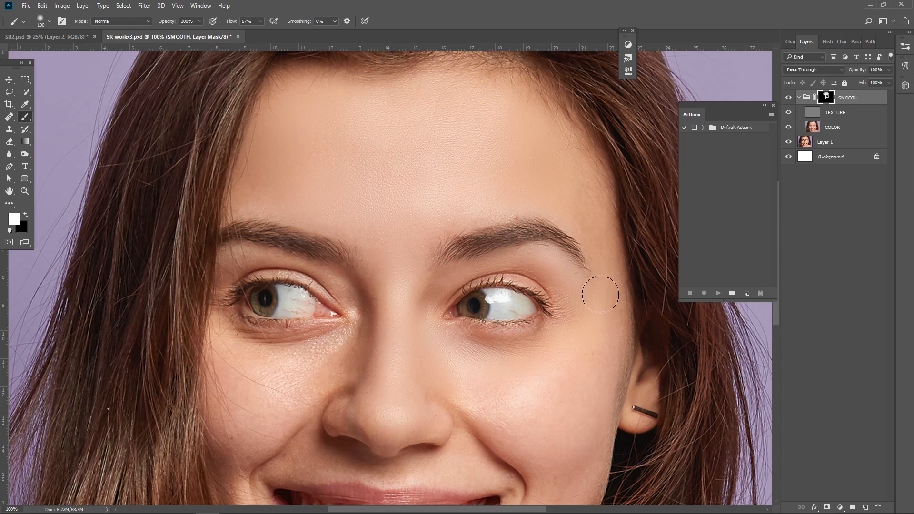
key(ctrl+z)
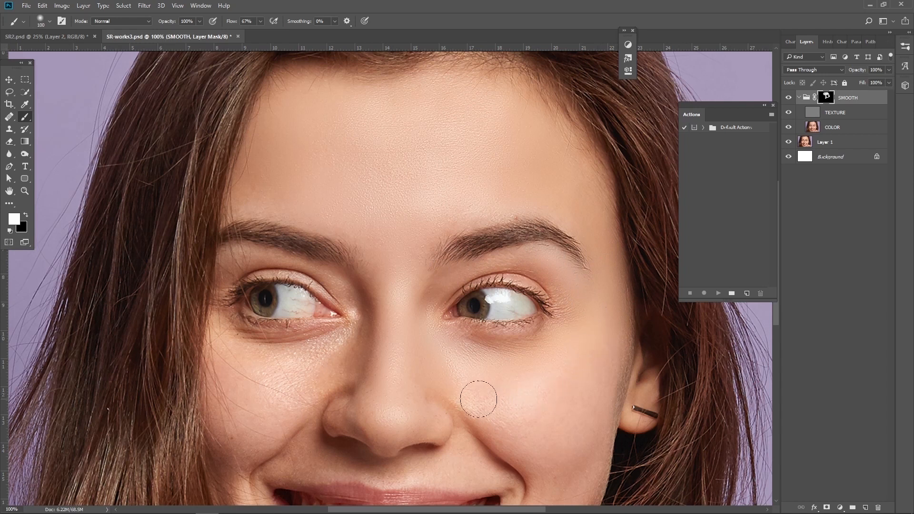
- Enlarge the brush to 150 and paint the mask over the cheek beside the earring down to the jaw
key(bracketright)
key(bracketright)
mouse_move(542, 357)
mouse_down()
mouse_move(501, 314)
mouse_move(458, 292)
mouse_move(419, 248)
mouse_up()
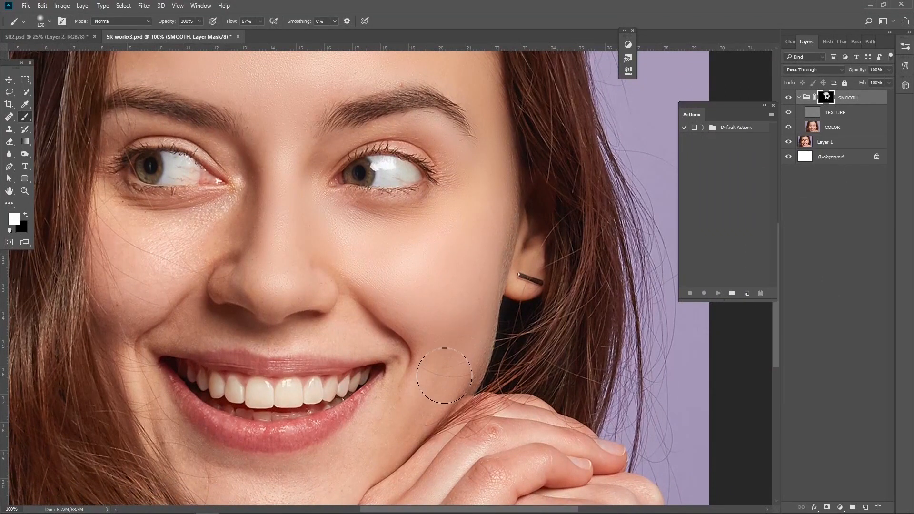
- Reduce the brush to 90 and paint the mask over the nose and the cheek beside the loose hair
drag(304, 244, 547, 349)
key(bracketleft)
key(bracketleft)
key(bracketleft)
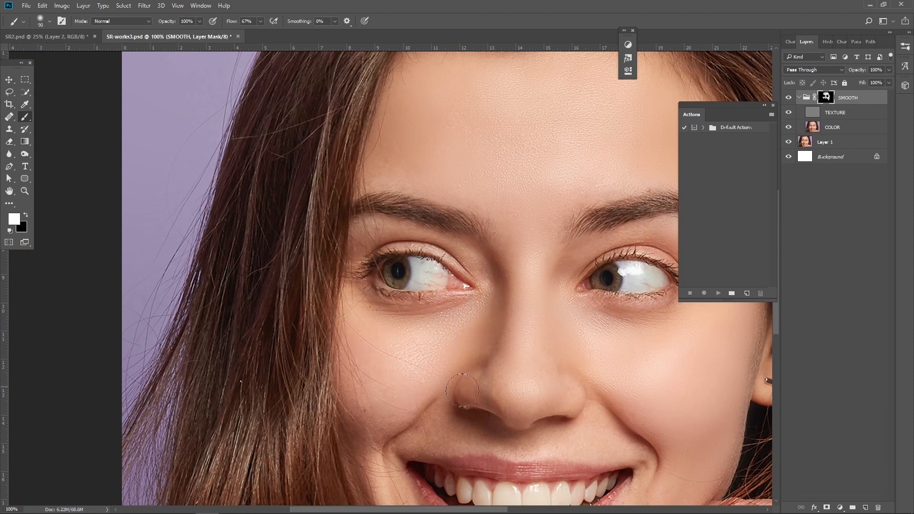
drag(511, 417, 511, 435)
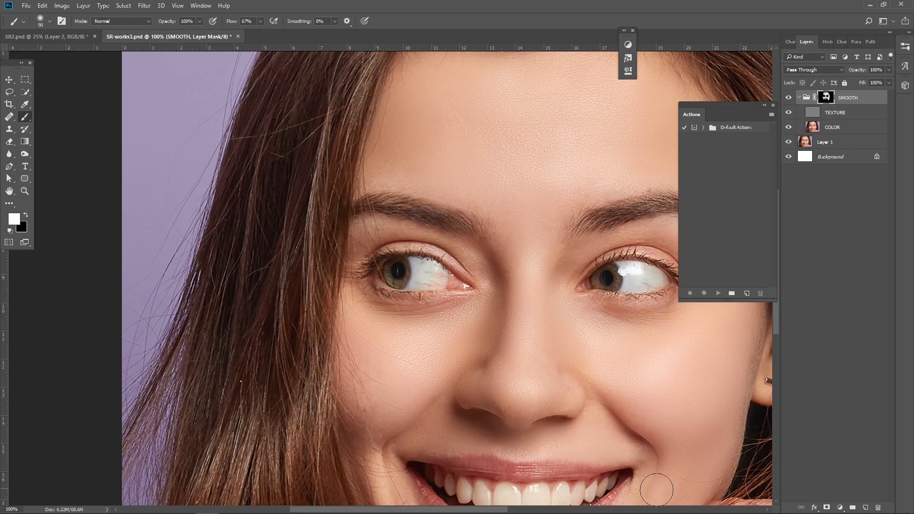
- Paint the mask over the chin, the skin around the mouth and the hand, avoiding the lips and teeth
drag(523, 429, 479, 303)
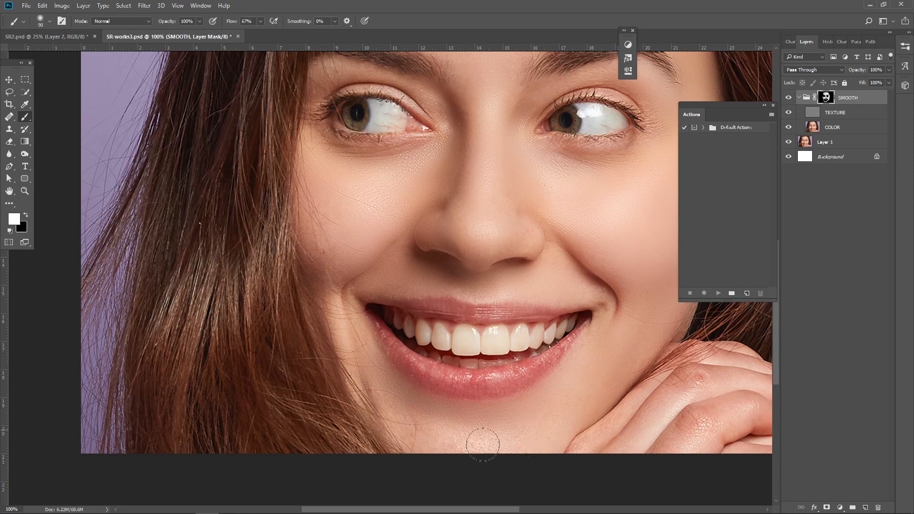
drag(699, 422, 682, 442)
drag(699, 384, 677, 393)
drag(478, 205, 357, 281)
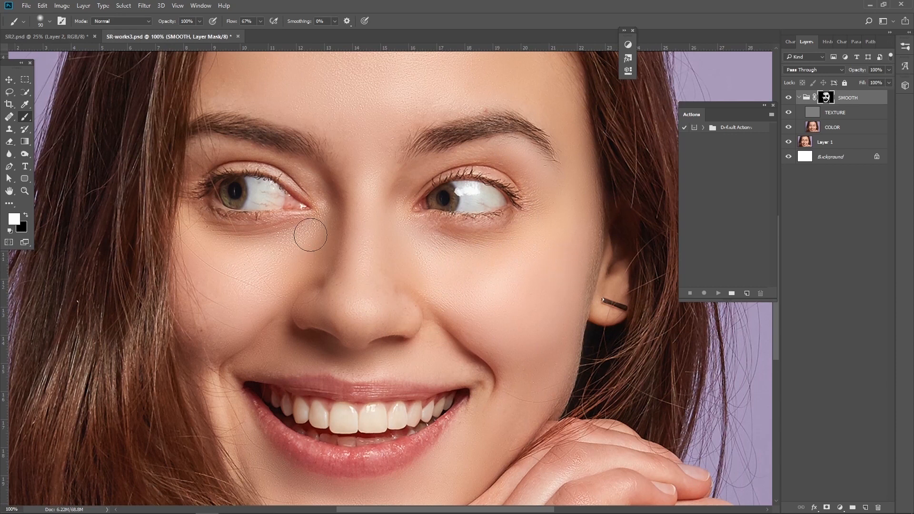
- Hide and show the SMOOTH group to compare the whole face with and without the smoothing
key(z)
alt+click(427, 247)
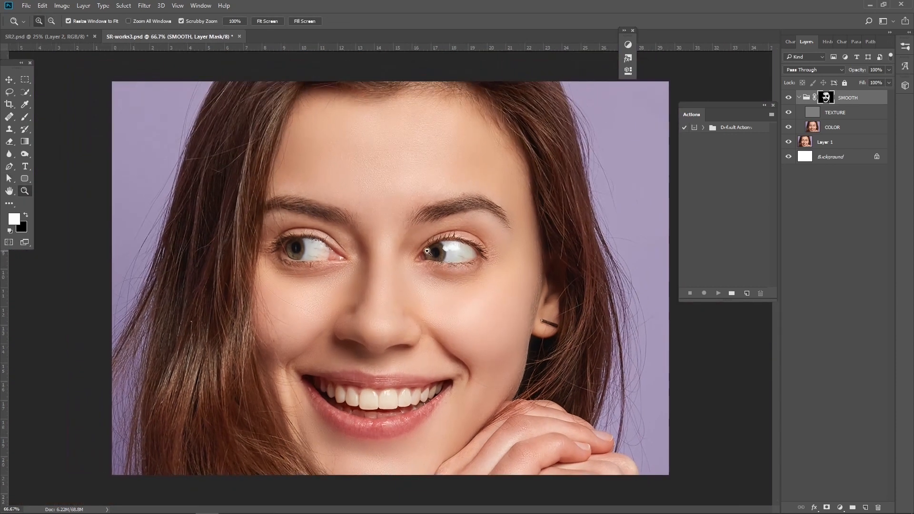
click(788, 98)
click(788, 98)
- Select the TEXTURE layer and use the Clone Stamp tool to copy clean skin texture over the nose tip
click(435, 291)
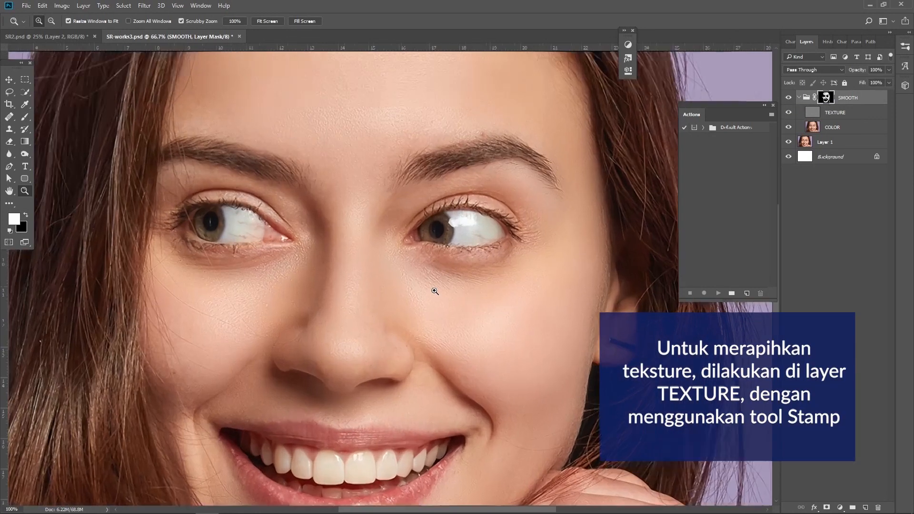
click(434, 291)
drag(447, 303, 421, 294)
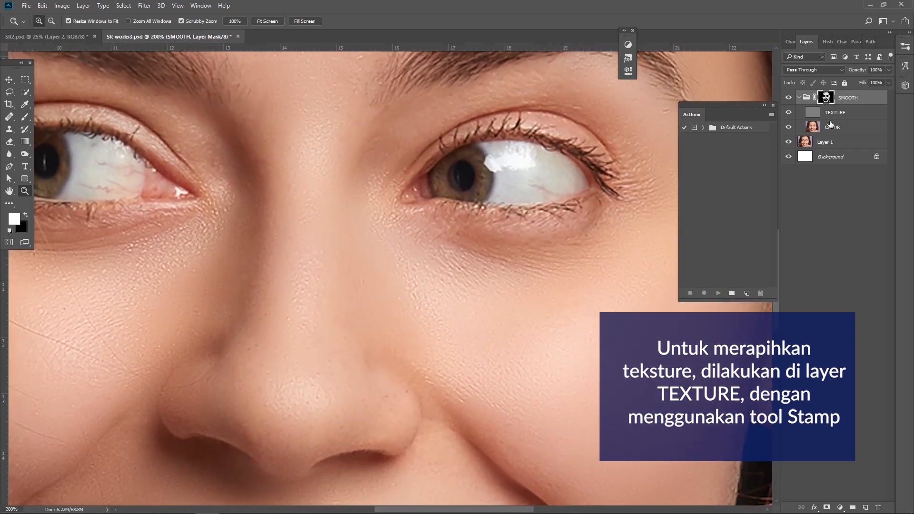
click(833, 113)
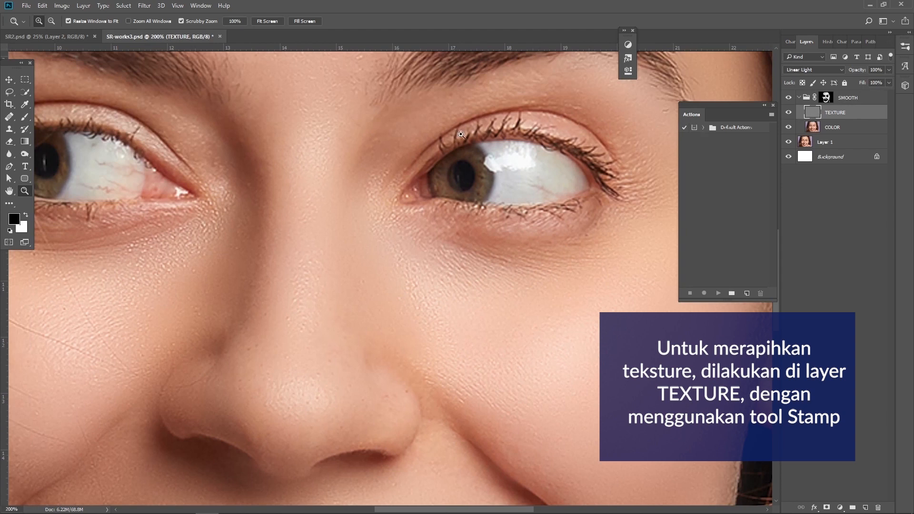
click(8, 129)
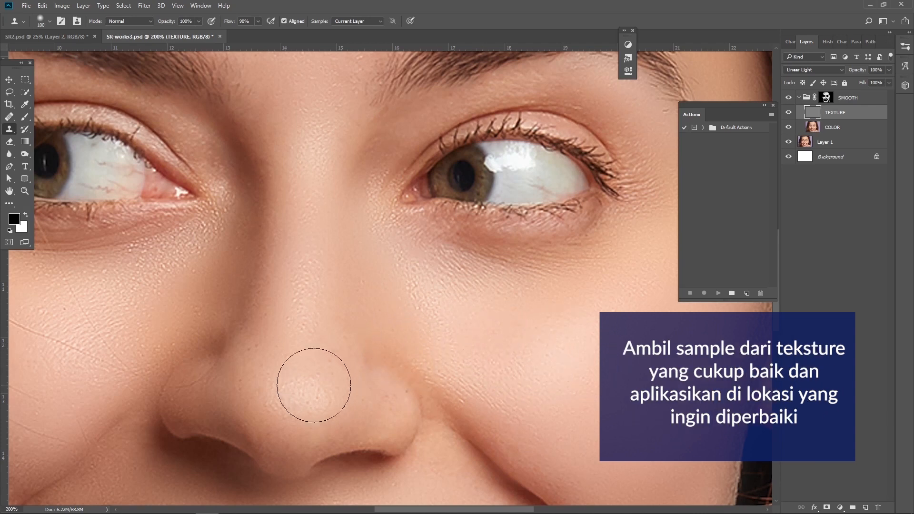
alt+click(299, 351)
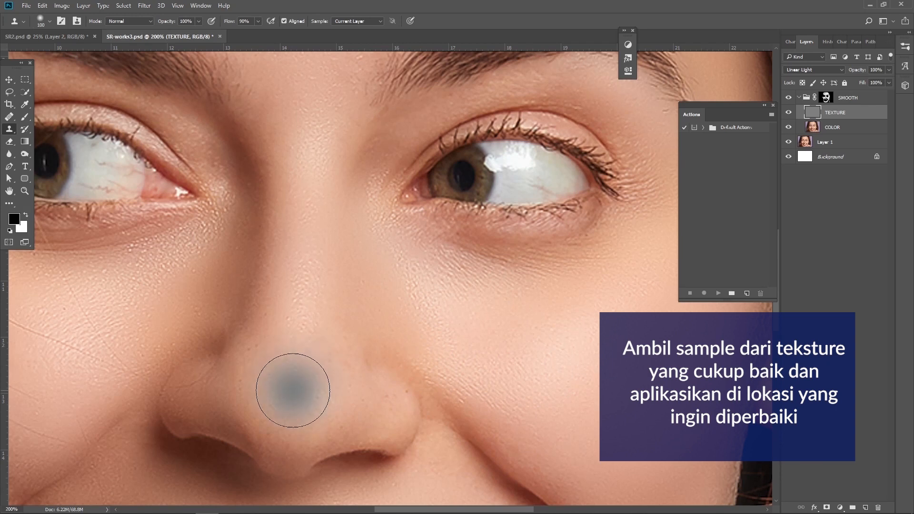
alt+click(301, 336)
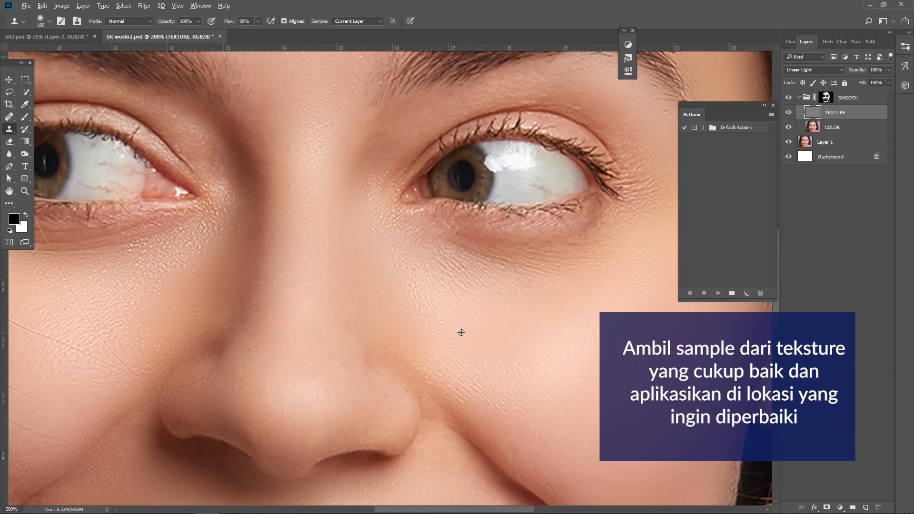
- Clone sampled skin texture over the rough areas beside the nose and under the eye nearer the earring
alt+click(456, 336)
alt+click(578, 288)
alt+click(369, 227)
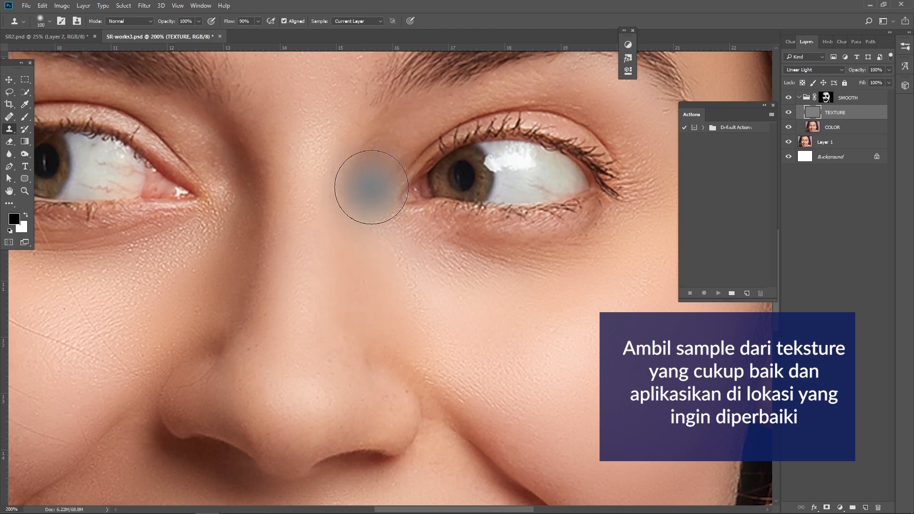
alt+click(367, 280)
drag(398, 276, 428, 330)
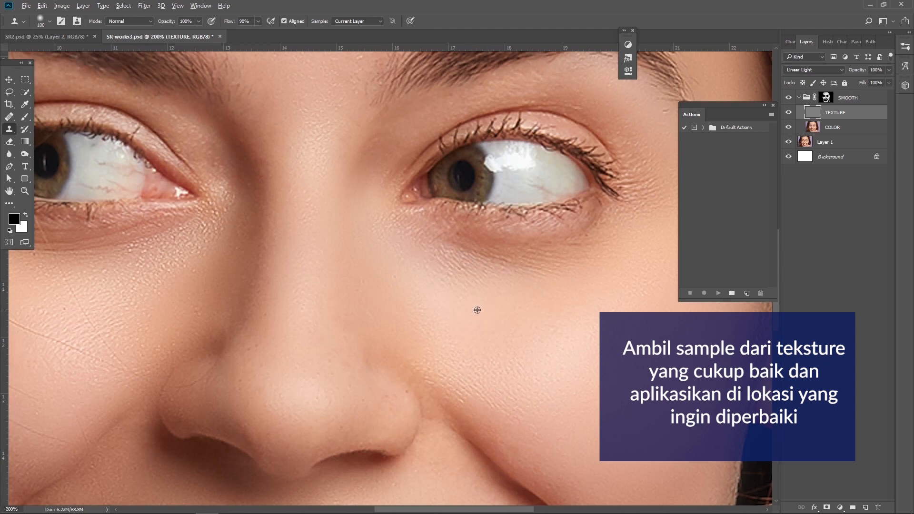
alt+click(491, 284)
mouse_move(469, 291)
mouse_down()
mouse_move(445, 275)
mouse_move(470, 301)
mouse_up()
- Clone smooth texture over the inner corner and under-eye skin of the eye nearer the loose hair
drag(307, 316, 591, 322)
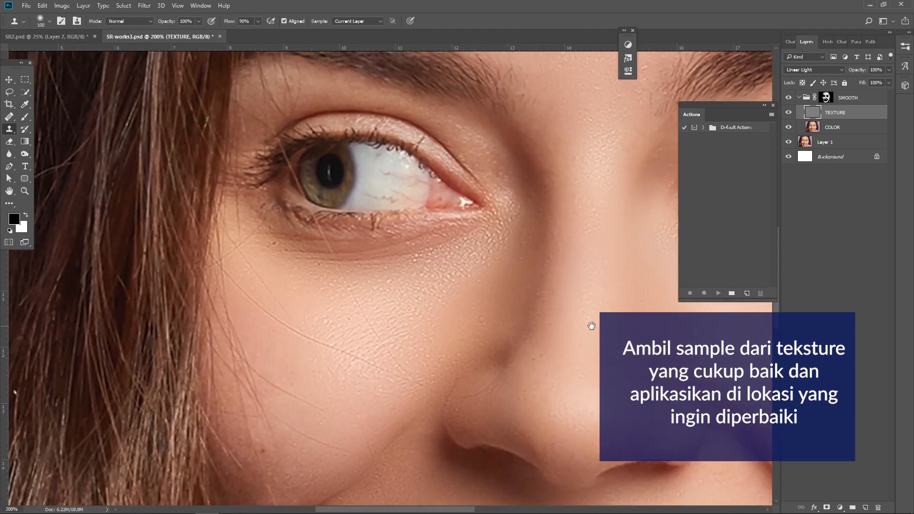
alt+click(480, 288)
drag(498, 223, 486, 224)
alt+click(476, 282)
mouse_move(443, 272)
mouse_down()
mouse_move(421, 302)
mouse_move(481, 284)
mouse_up()
alt+click(451, 289)
alt+click(483, 281)
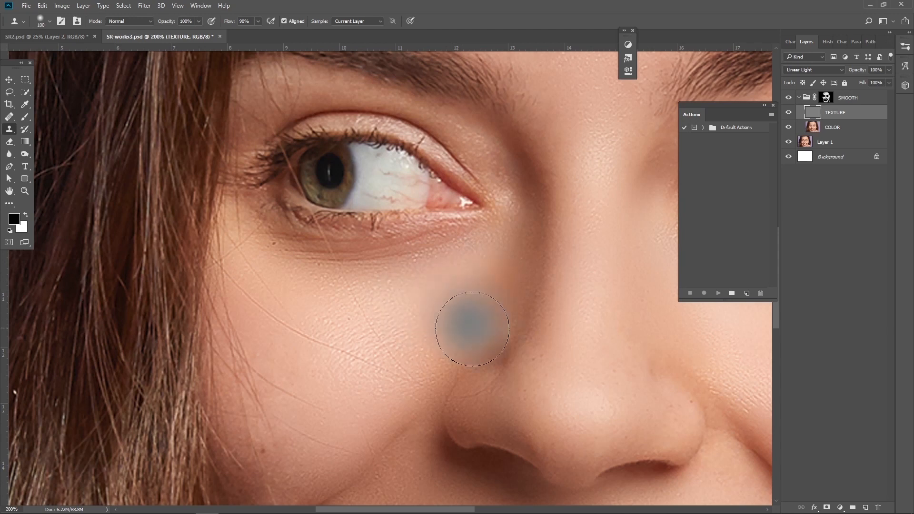
- Clone clean texture over the fine lines and rough pores on the cheek beside the loose hair
alt+click(416, 314)
drag(359, 339, 353, 335)
alt+click(438, 332)
mouse_move(401, 360)
mouse_down()
mouse_move(438, 366)
mouse_move(429, 361)
mouse_up()
alt+click(459, 328)
alt+click(321, 389)
drag(377, 332, 355, 317)
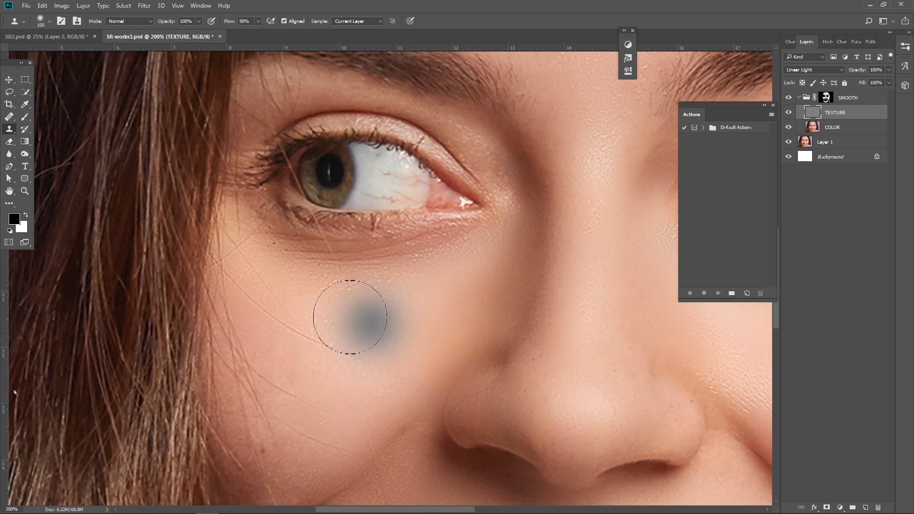
alt+click(289, 289)
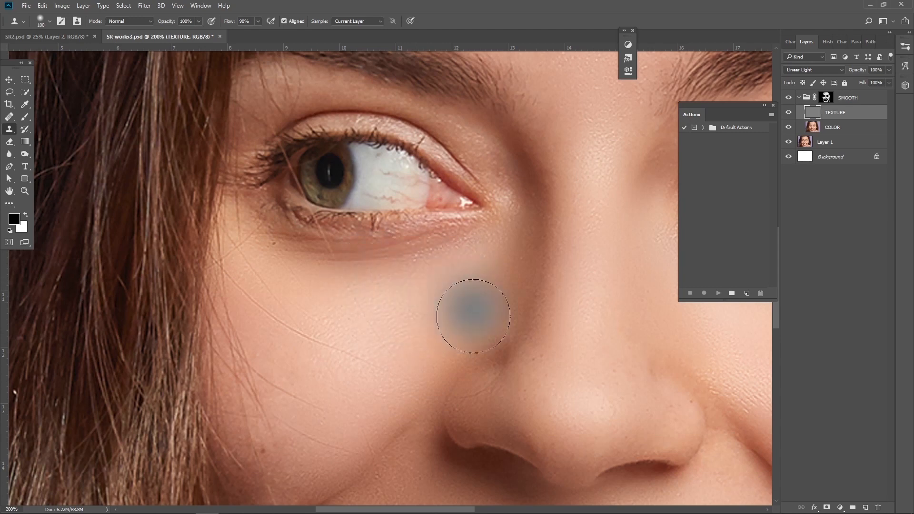
- Clone clean skin texture over the cheek beside the smile crease on the earring side of the face
drag(548, 377, 396, 270)
drag(449, 300, 376, 244)
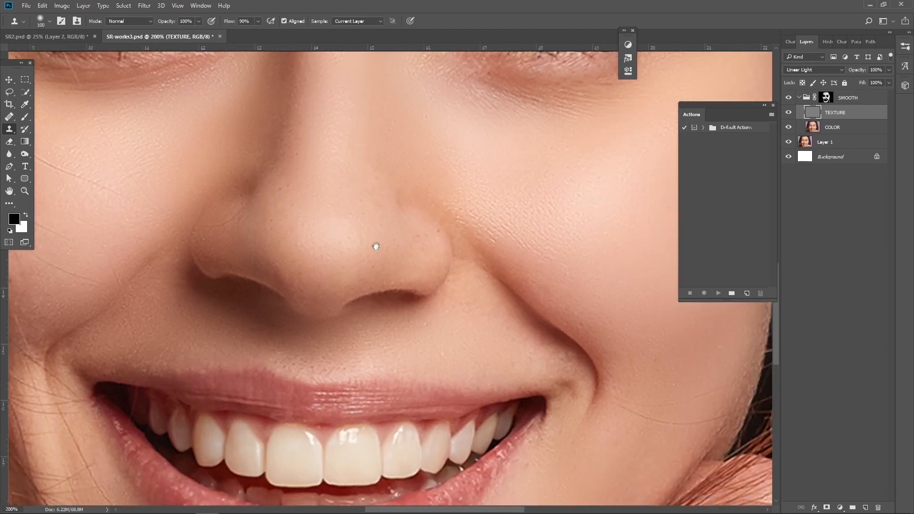
drag(585, 455, 545, 394)
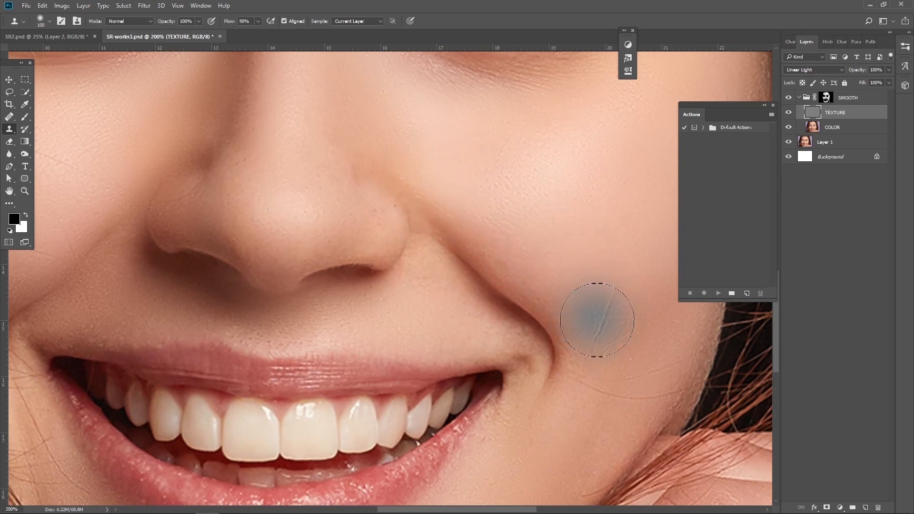
mouse_move(433, 351)
mouse_down()
mouse_move(532, 200)
mouse_move(521, 188)
mouse_move(495, 395)
mouse_move(469, 313)
mouse_move(461, 351)
mouse_up()
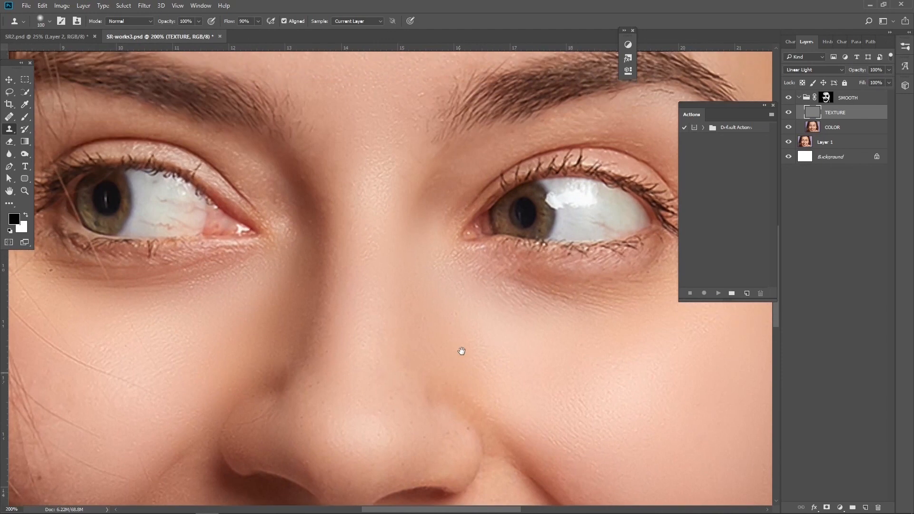
- Select the COLOR layer and hide the TEXTURE layer to work on the skin under the eye nearer the earring
click(24, 191)
alt+click(458, 243)
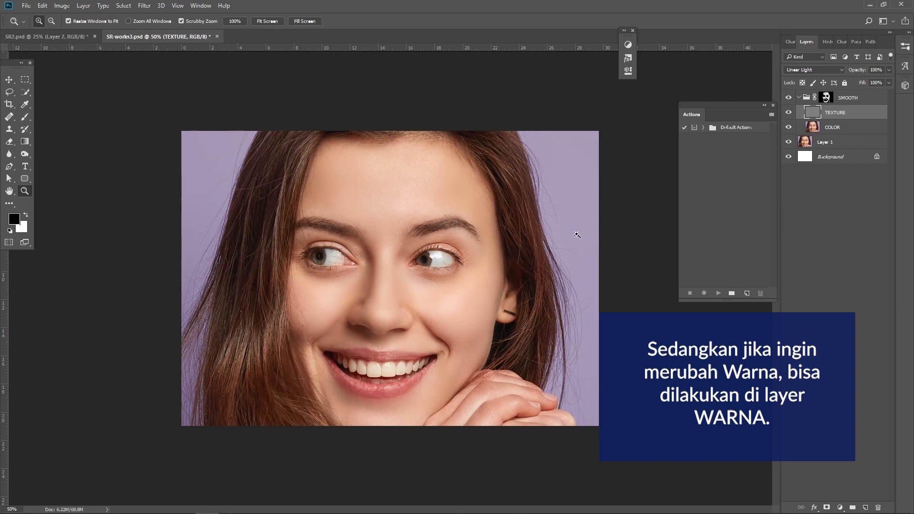
click(845, 130)
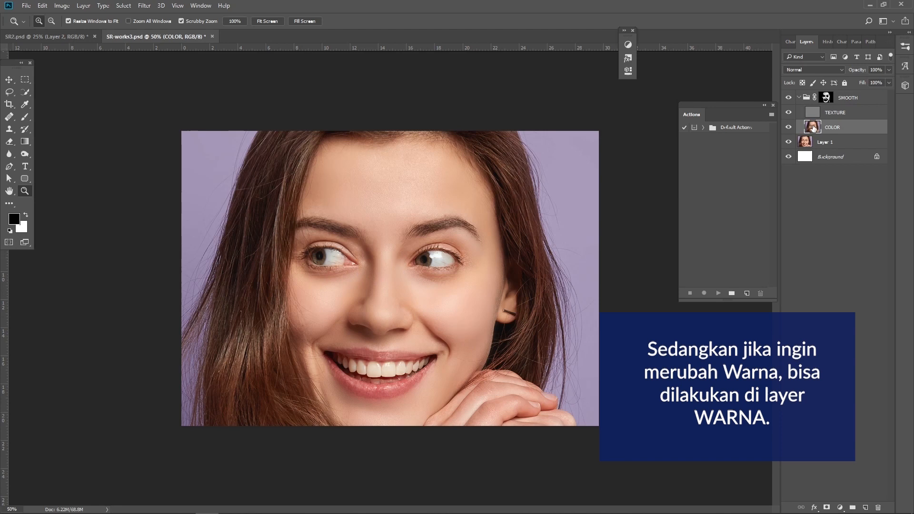
drag(432, 262, 334, 184)
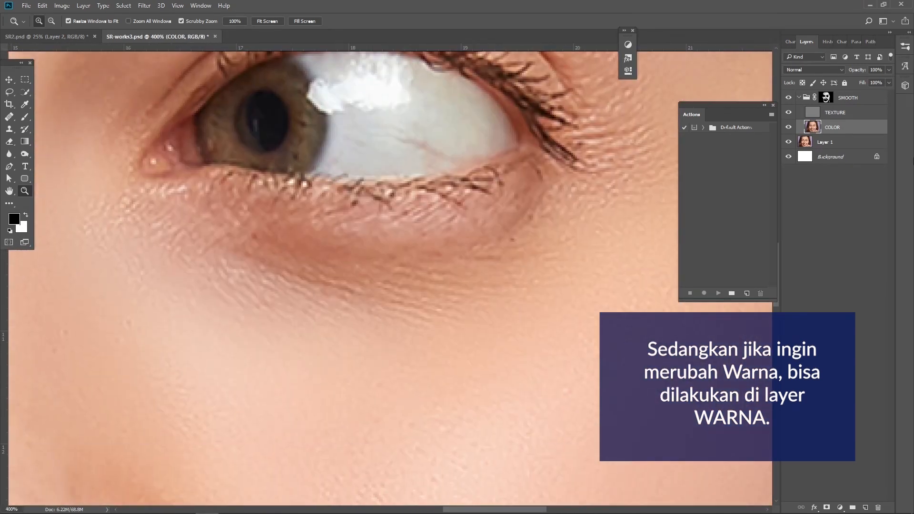
click(795, 113)
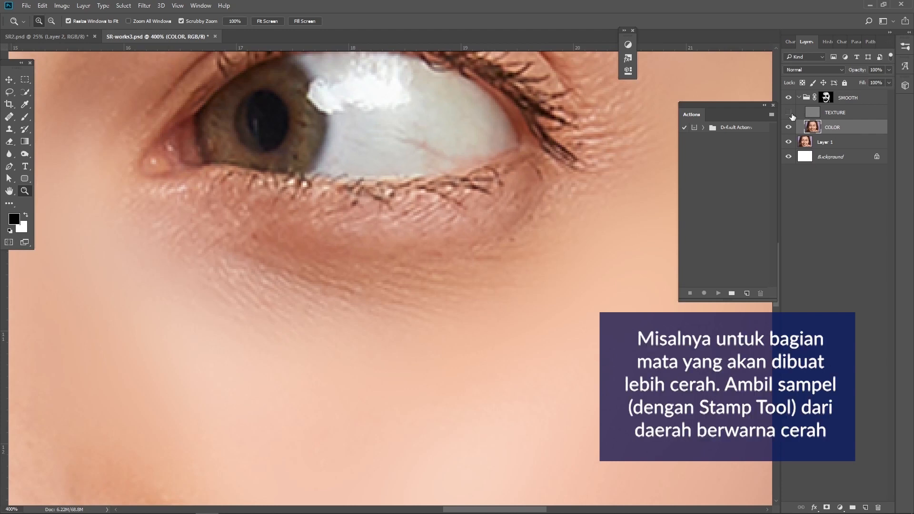
click(792, 142)
click(792, 142)
- Move the COLOR layer out above the SMOOTH group and set its opacity to 71%
click(26, 118)
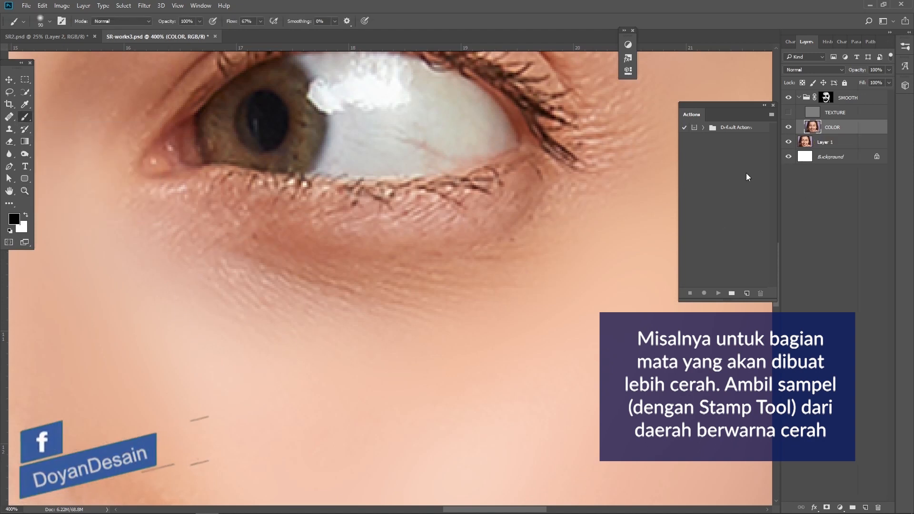
drag(838, 131, 833, 90)
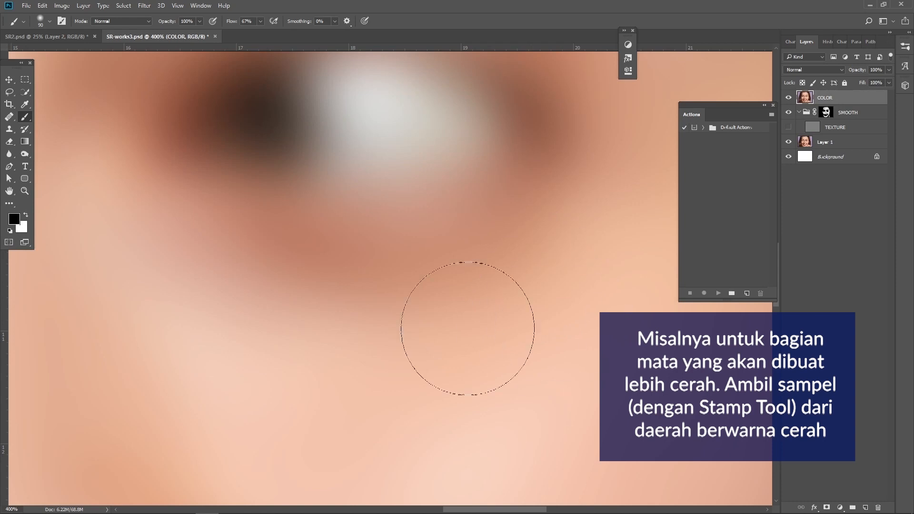
click(889, 70)
drag(867, 81, 874, 84)
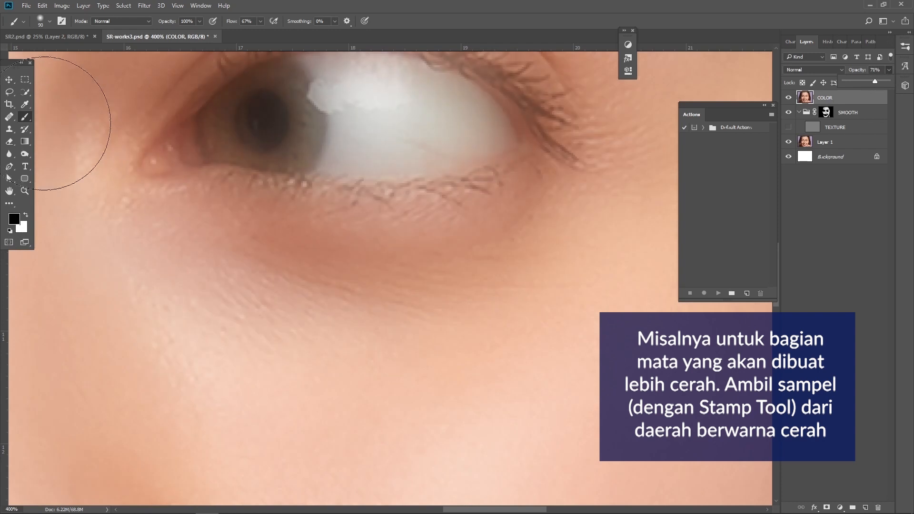
- Set up the Clone Stamp with a 70 px brush and sample bright cheek skin below the eye nearer the earring
click(9, 129)
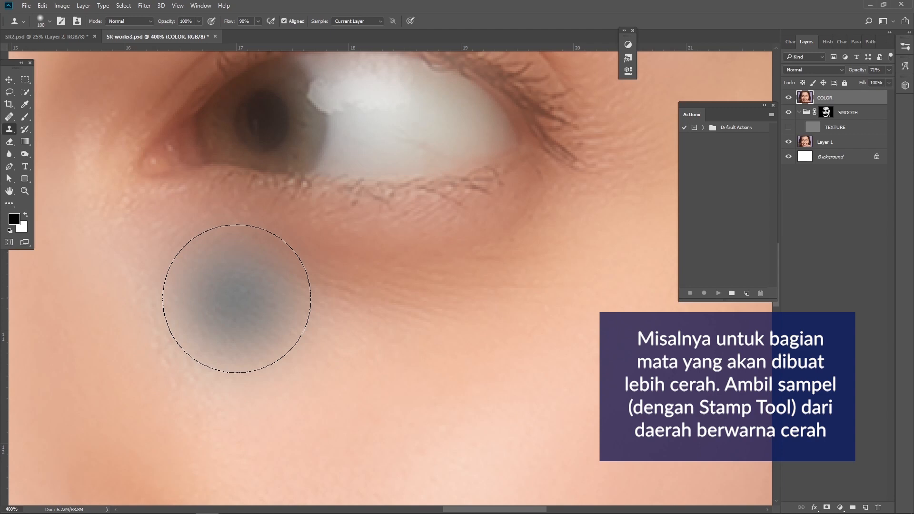
key(bracketleft)
key(bracketleft)
key(bracketleft)
key(bracketleft)
key(bracketleft)
key(bracketleft)
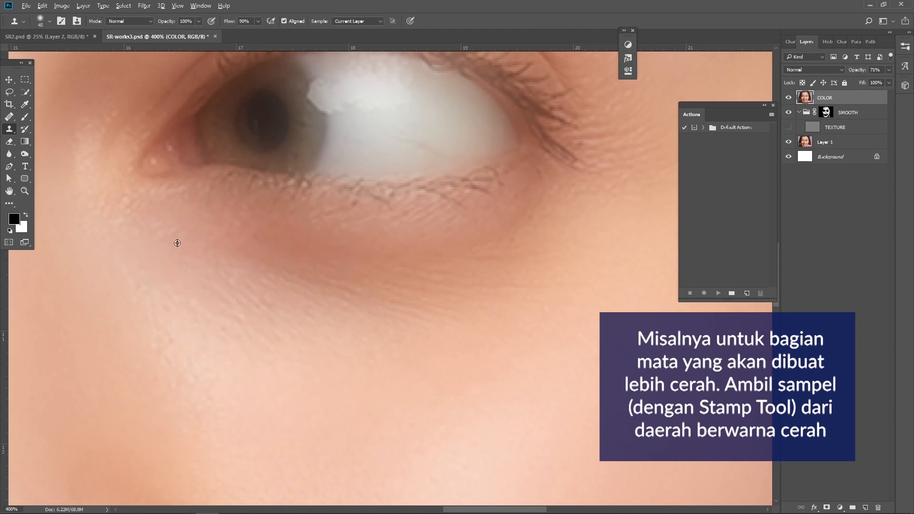
alt+click(227, 315)
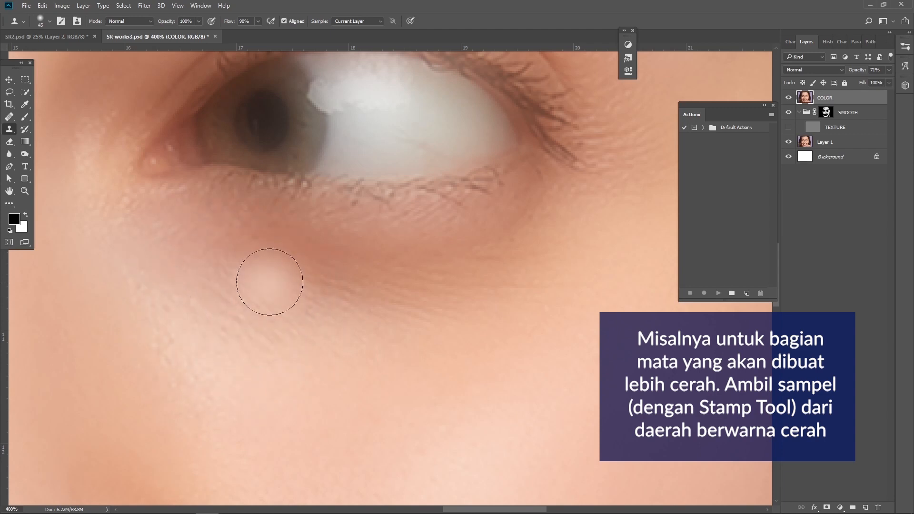
key(bracketright)
key(bracketright)
key(bracketright)
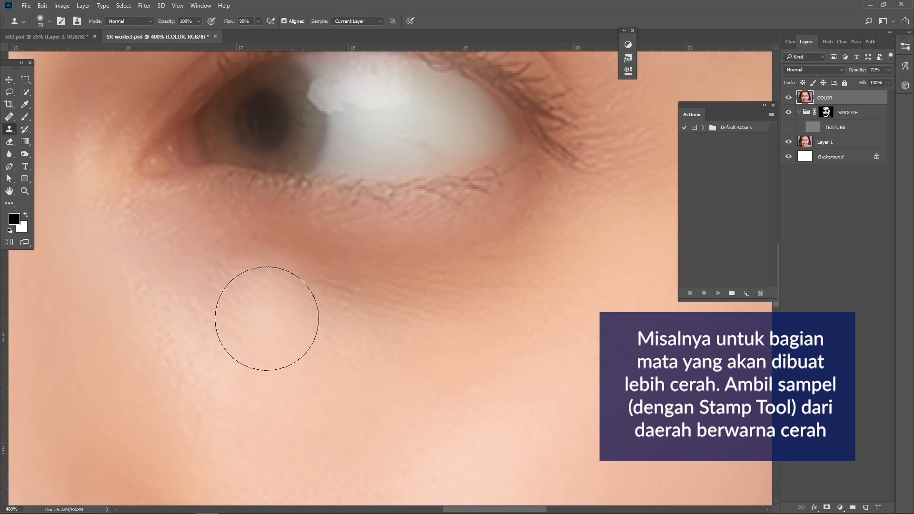
- Clone brighter cheek color over the dark skin below the middle and outer corner of the eye nearer the earring
alt+click(235, 343)
mouse_move(389, 301)
mouse_down()
mouse_move(459, 289)
mouse_move(533, 258)
mouse_up()
alt+click(278, 319)
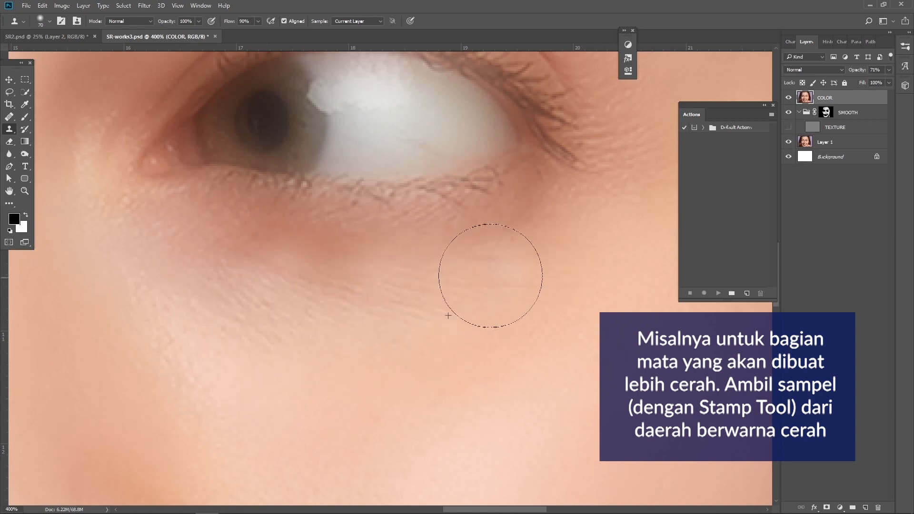
drag(487, 276, 449, 341)
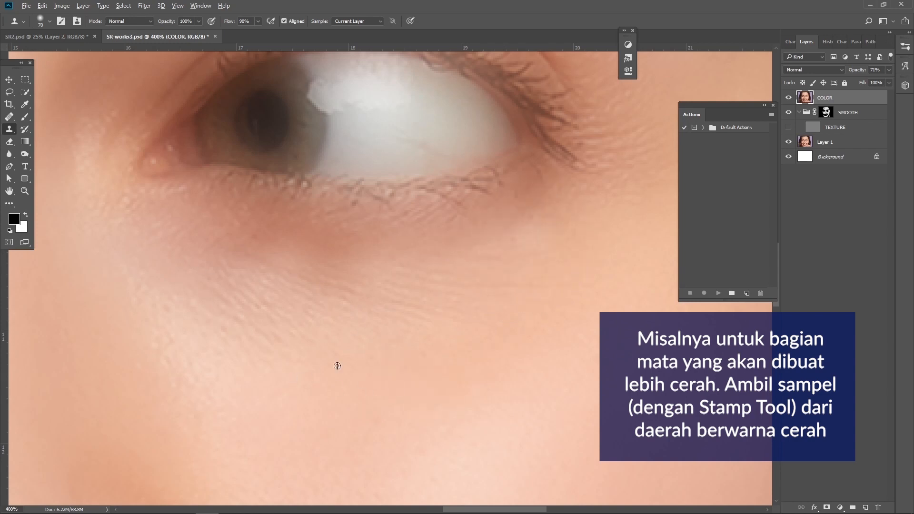
alt+click(524, 269)
click(562, 231)
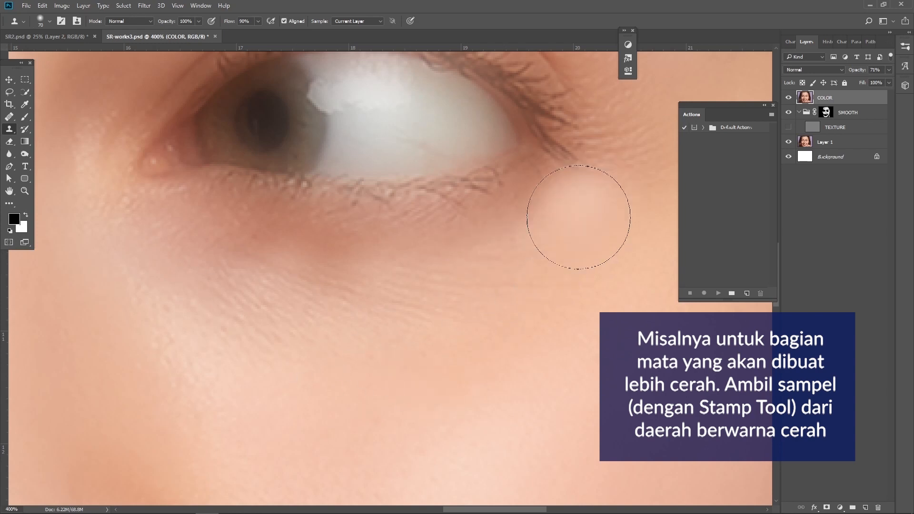
- Clone lighter skin color over the remaining dark area under the inner half of the same eye
alt+click(267, 337)
click(231, 307)
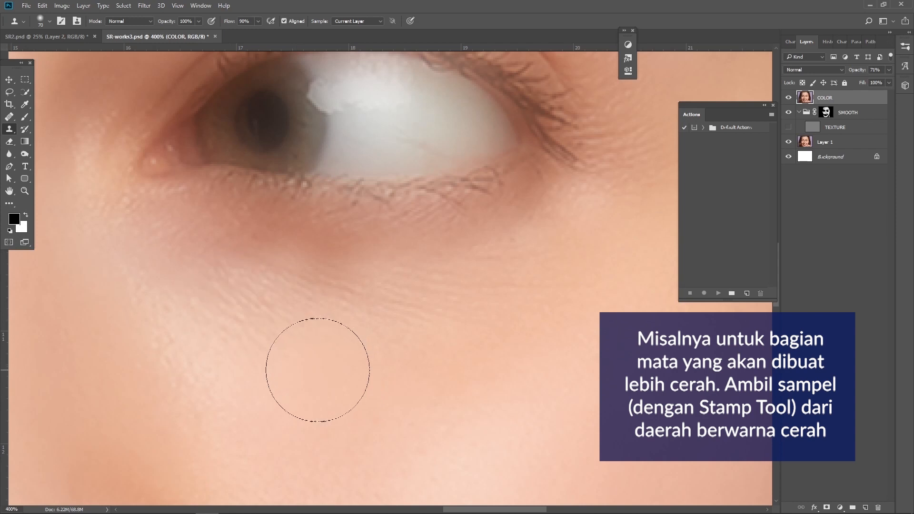
alt+click(161, 274)
click(192, 237)
alt+click(218, 312)
drag(214, 271, 334, 275)
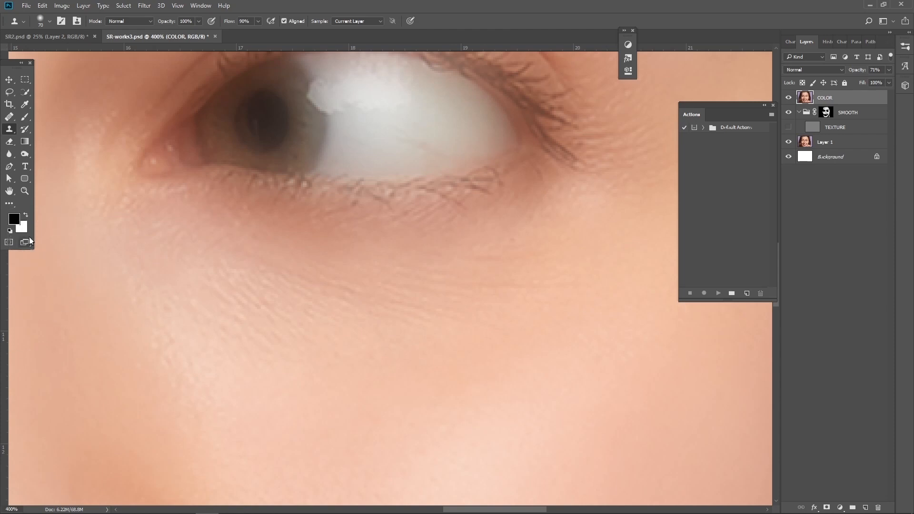
- Sample light skin colors and paint with the Brush over the dark skin under the eye nearer the loose hair
click(25, 191)
alt+click(245, 273)
alt+click(246, 273)
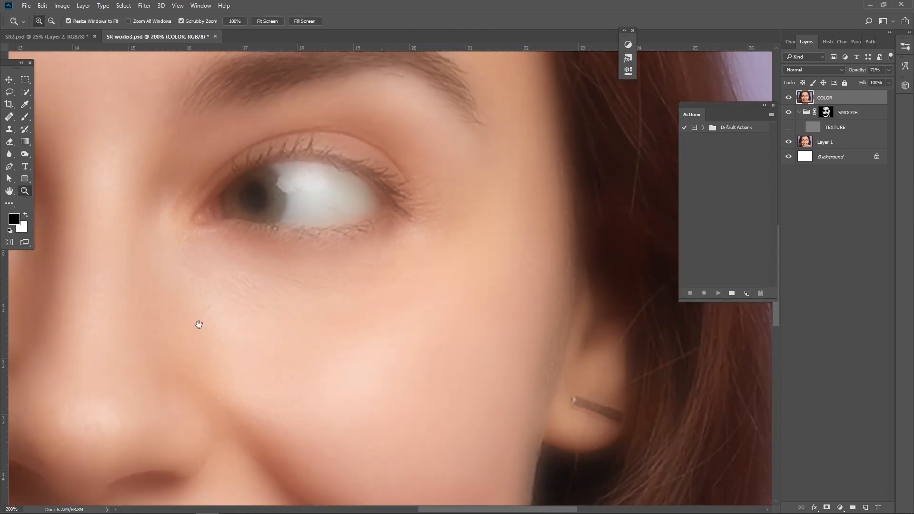
drag(198, 323, 520, 333)
click(218, 273)
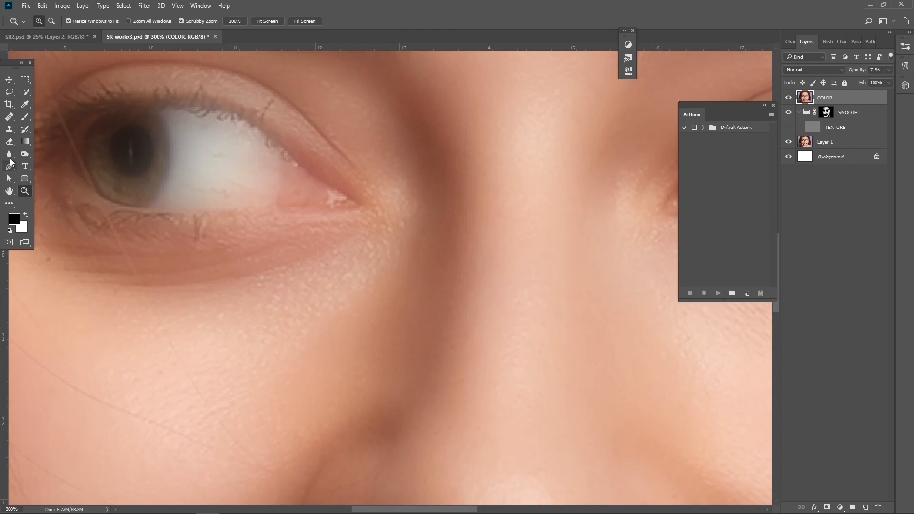
click(25, 116)
alt+click(97, 318)
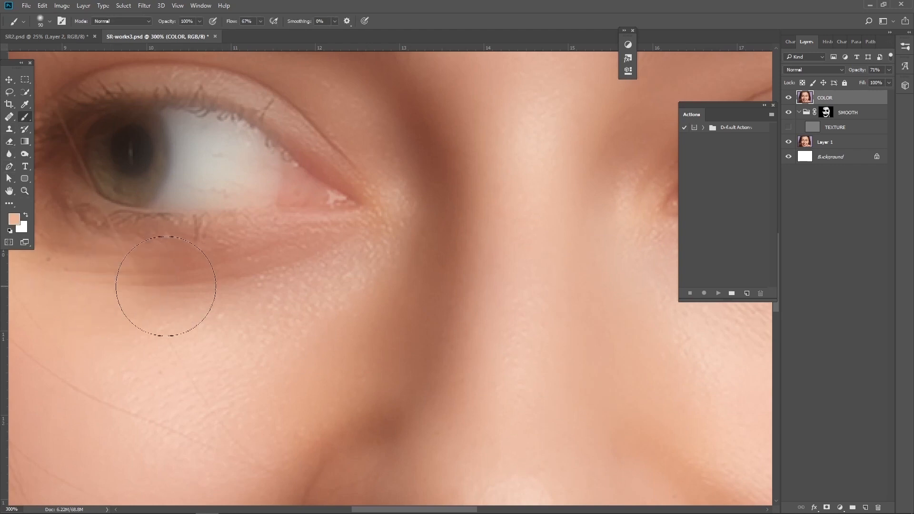
drag(166, 286, 179, 276)
alt+click(123, 313)
drag(137, 296, 259, 279)
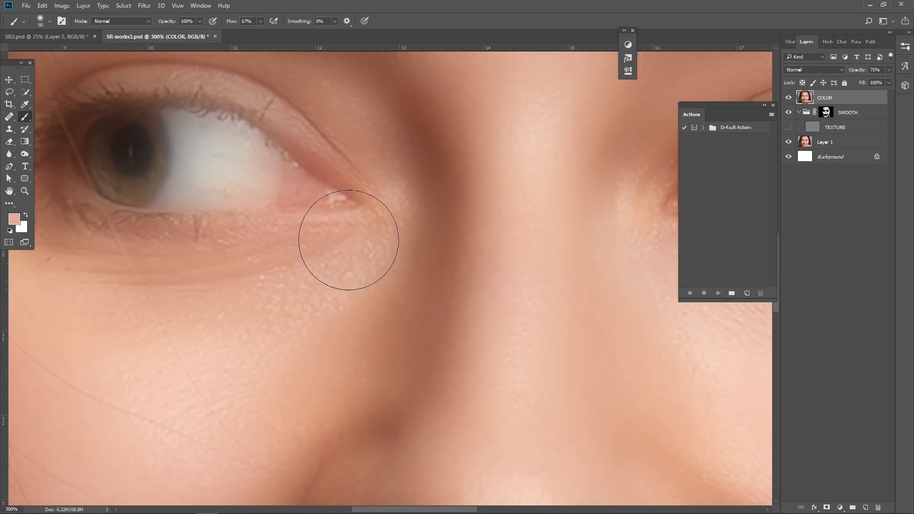
drag(288, 359, 378, 245)
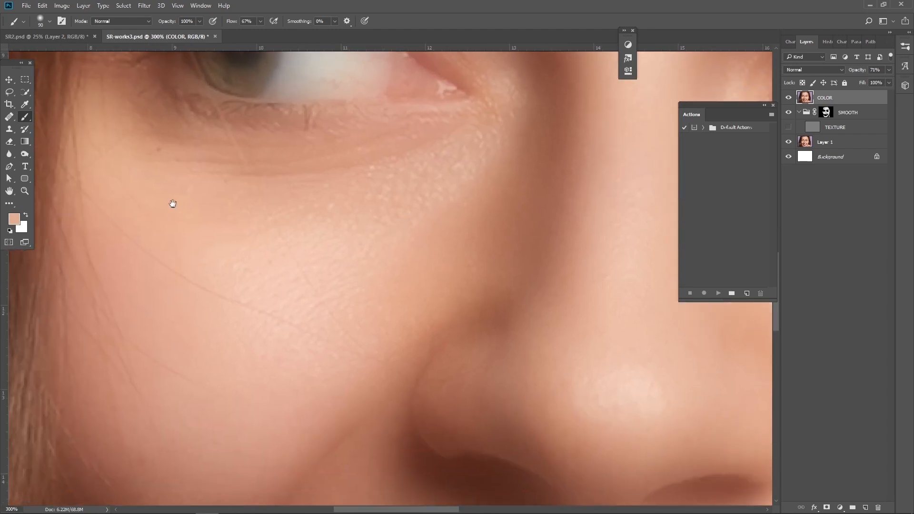
drag(173, 204, 153, 256)
- Return the COLOR layer to the SMOOTH group beneath the TEXTURE layer and show the TEXTURE layer again
key(z)
alt+click(333, 231)
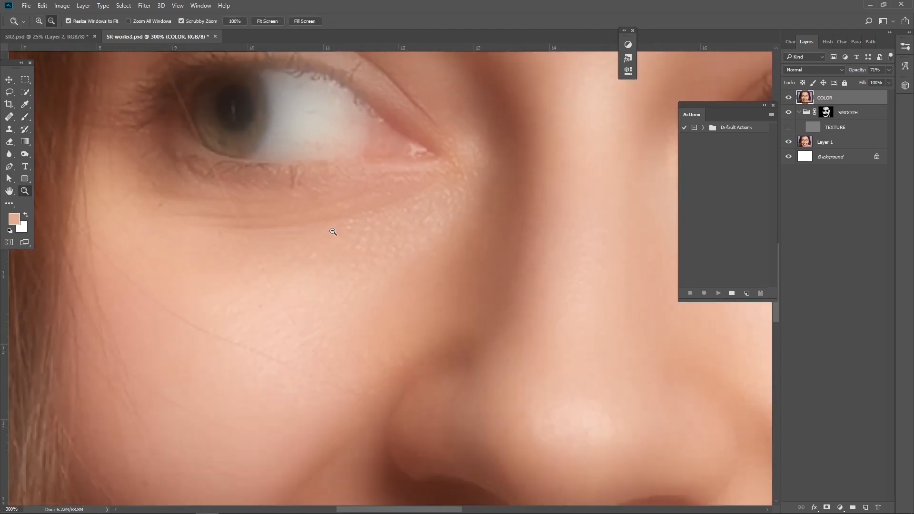
alt+click(333, 232)
alt+click(333, 231)
alt+click(333, 231)
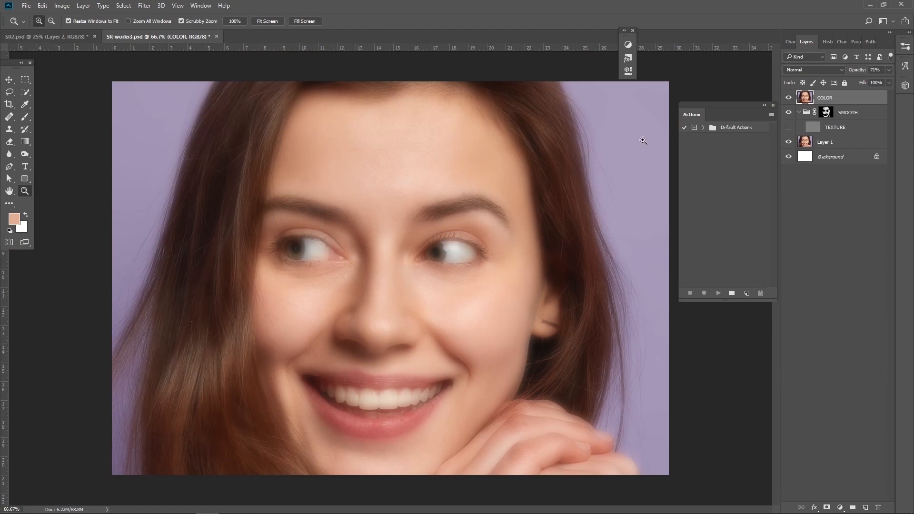
drag(839, 102, 832, 137)
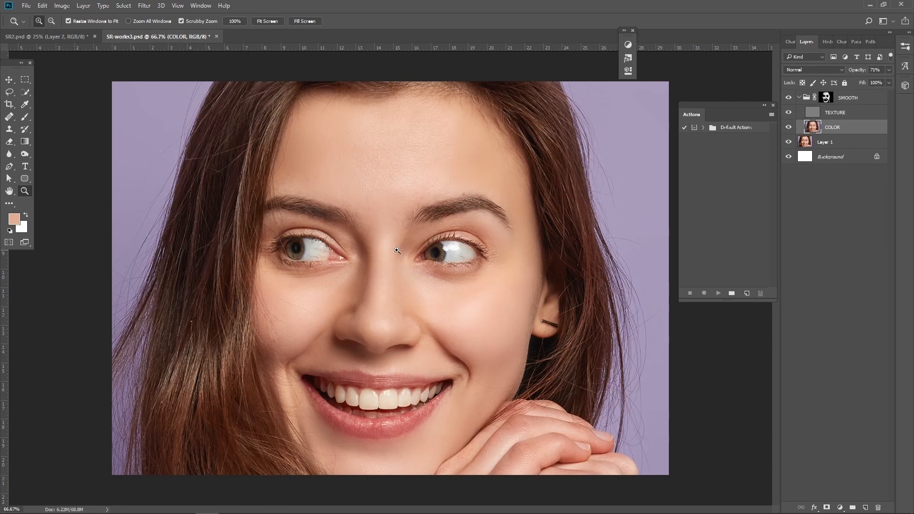
- Compare the portrait before and after smoothing by switching the SMOOTH group's visibility off and on
click(437, 302)
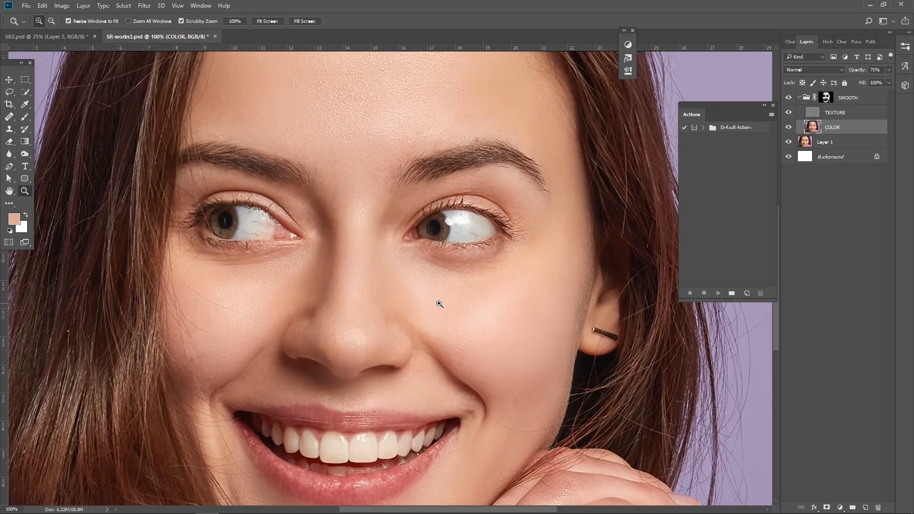
alt+click(412, 257)
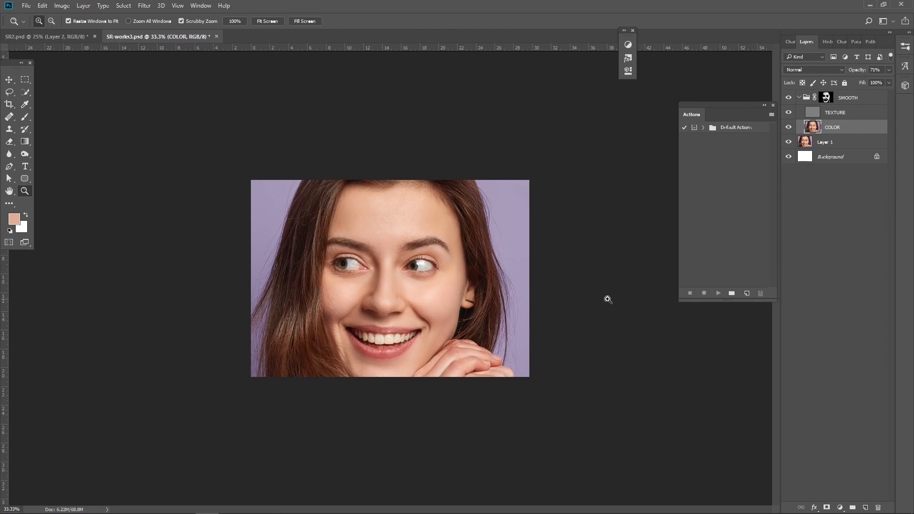
drag(467, 310, 599, 253)
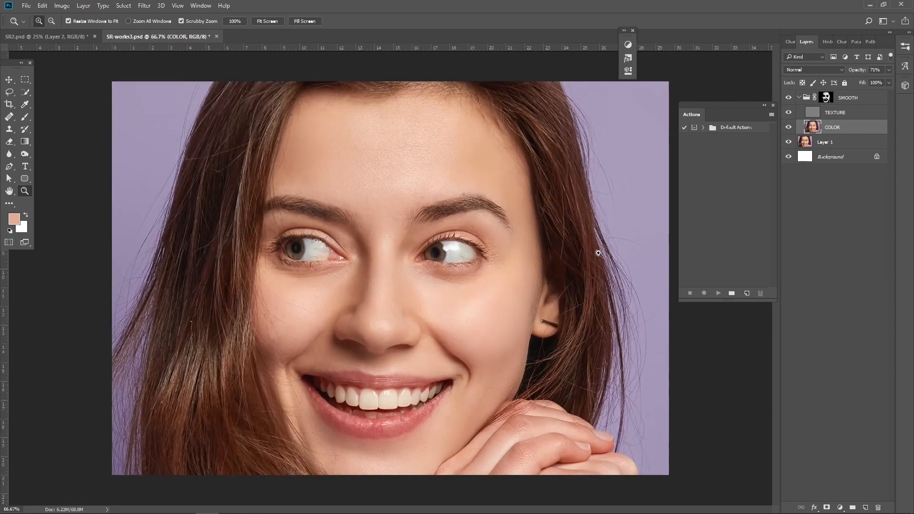
click(788, 97)
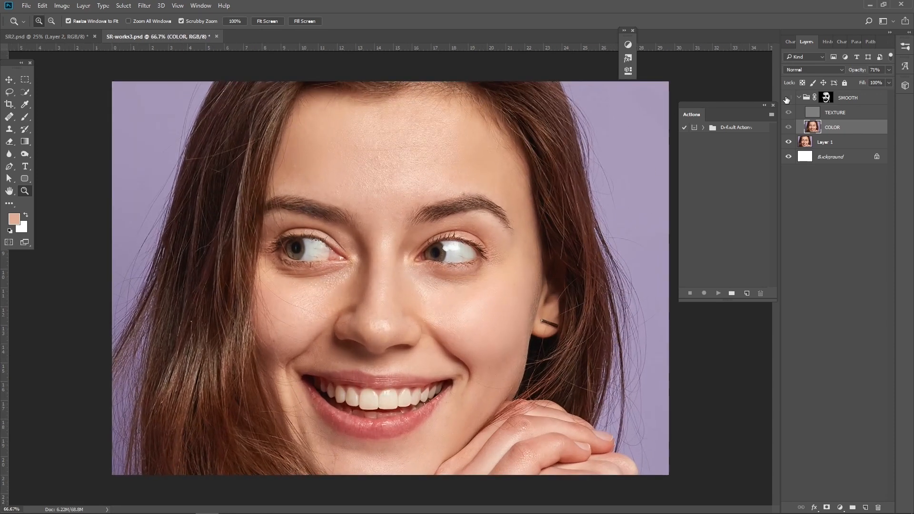
click(788, 97)
click(788, 98)
click(788, 98)
click(788, 98)
click(787, 97)
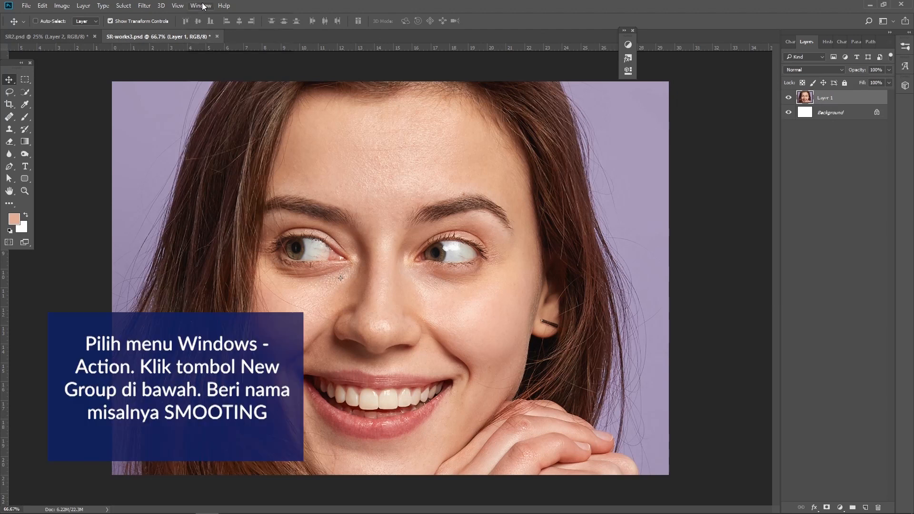
- Show the Actions panel and create a new action set named SMOOTHING
click(201, 5)
click(210, 69)
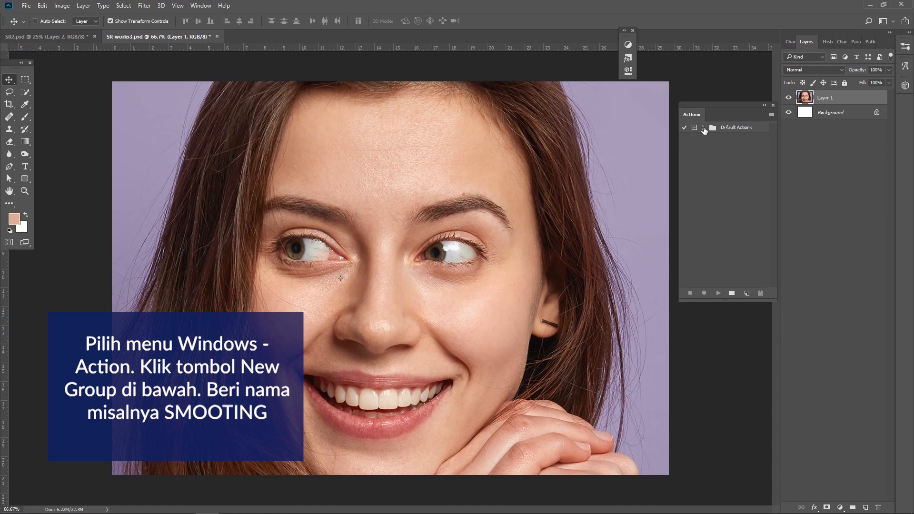
click(731, 294)
text(SMOOTHING)
key(Return)
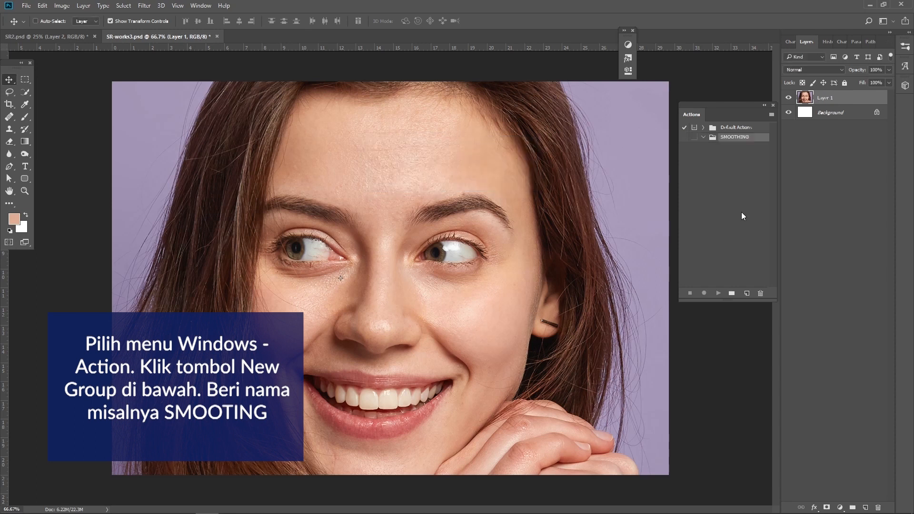
- Create a new action named SMOOTH1 in the SMOOTHING set and start recording it
click(746, 293)
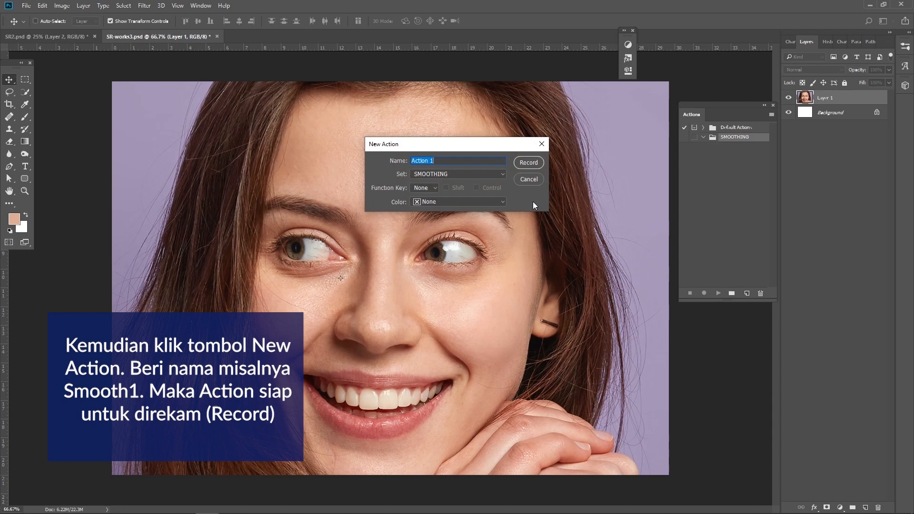
text(SMOOTH1)
key(Return)
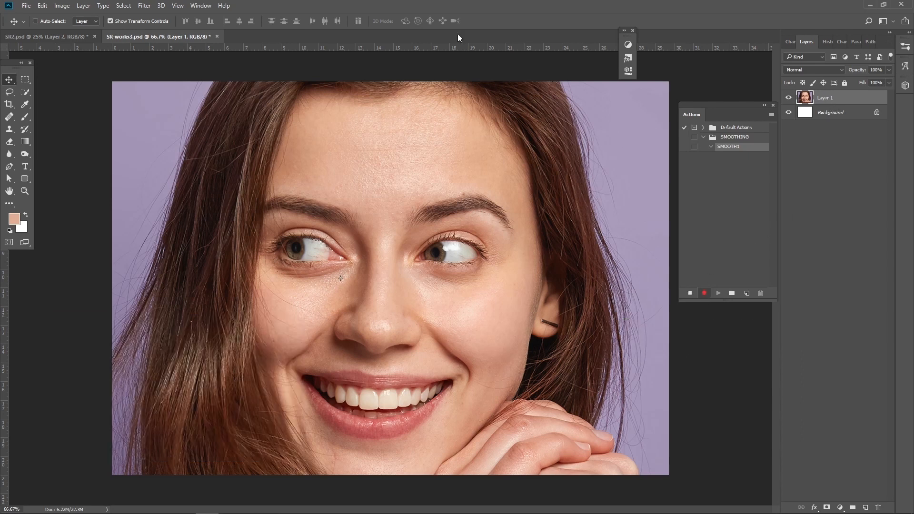
- Duplicate Layer 1 as a layer named COLOR, and duplicate COLOR as a layer named TEXTURE
click(83, 6)
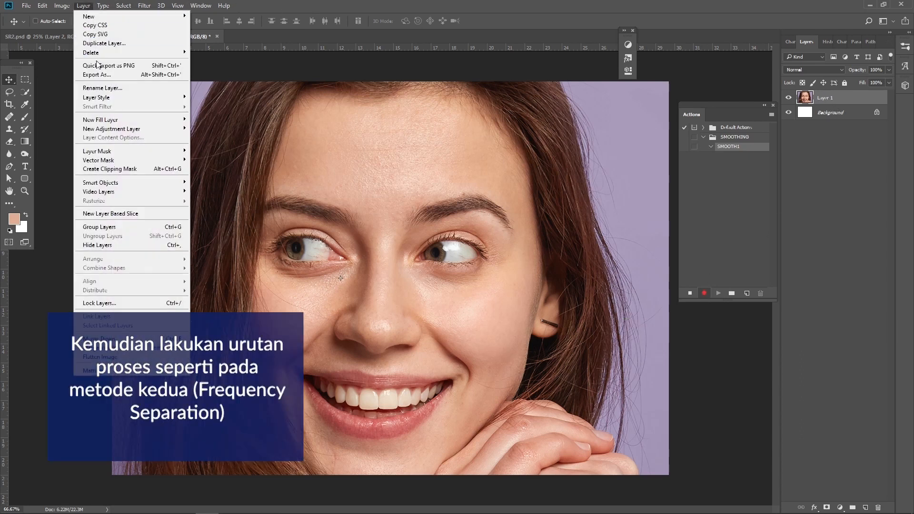
click(119, 44)
text(COLOR)
key(Return)
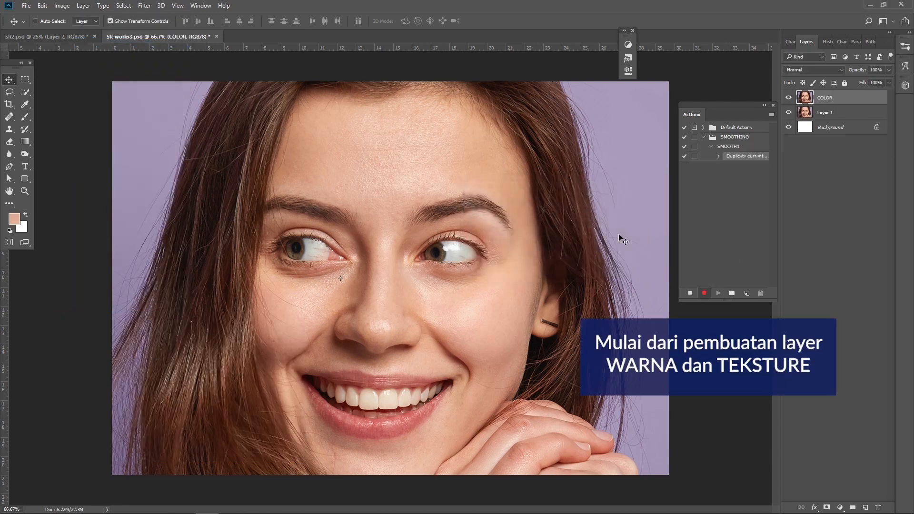
click(89, 8)
click(98, 41)
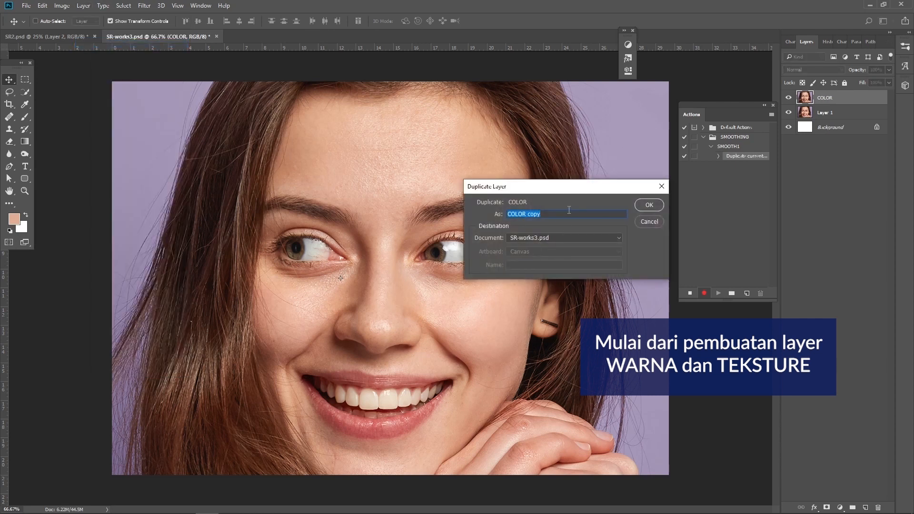
text(TEXTURE)
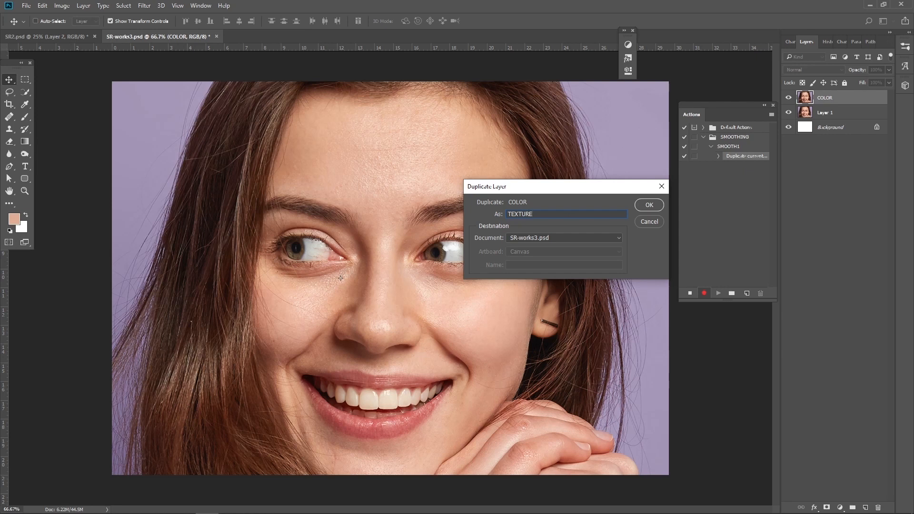
key(Return)
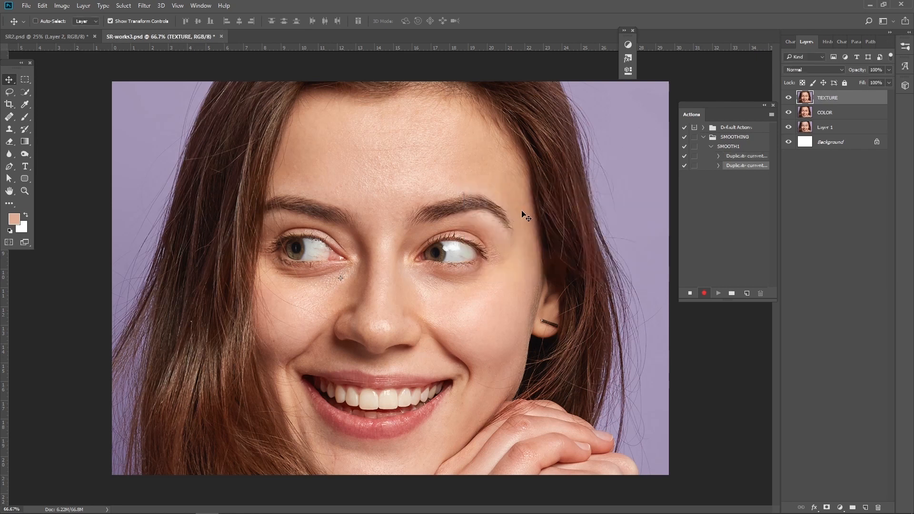
- Create a layer group named SMOOTH and move the TEXTURE and COLOR layers into it
click(84, 5)
mouse_move(110, 13)
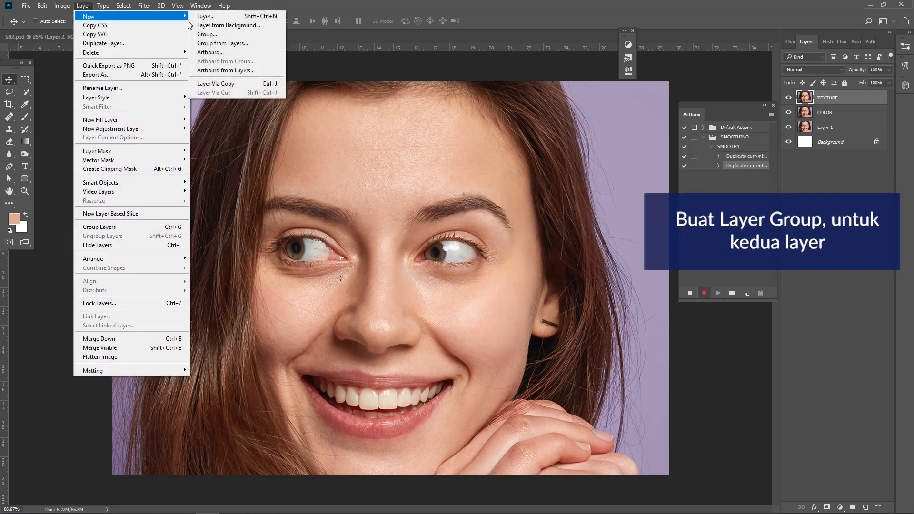
click(204, 33)
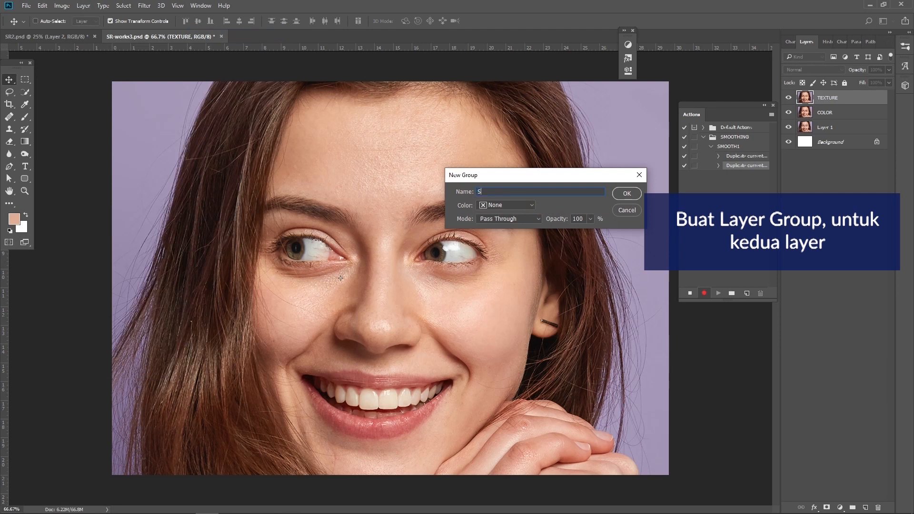
key(Return)
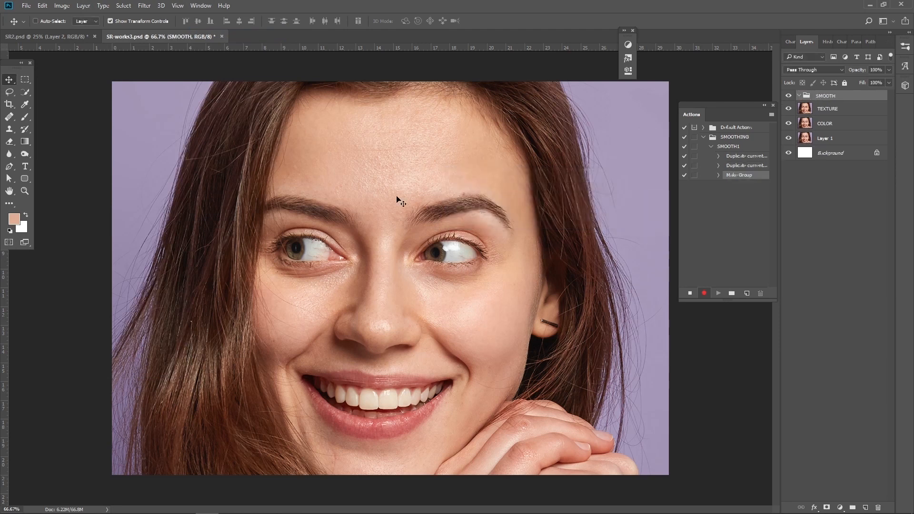
click(848, 125)
shift+click(851, 113)
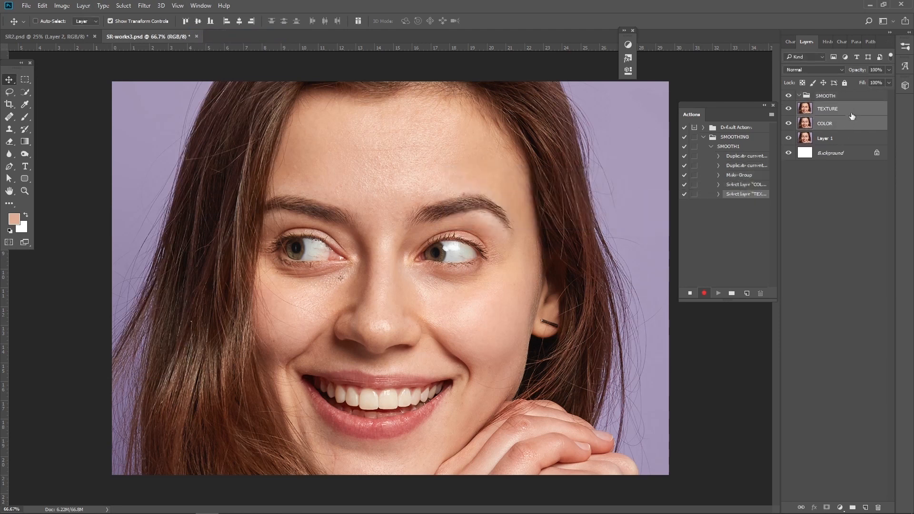
drag(845, 111, 847, 101)
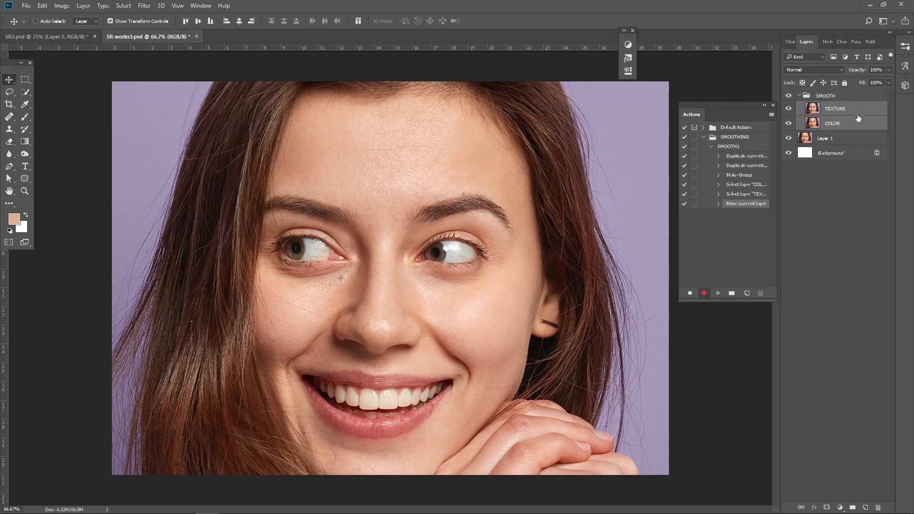
- Apply a Gaussian Blur with a radius of 12 pixels to the COLOR layer
click(852, 123)
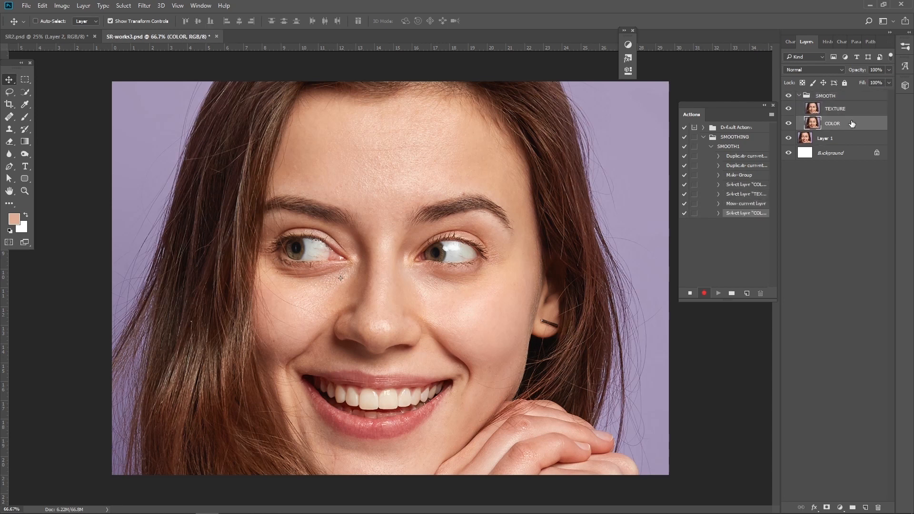
click(145, 6)
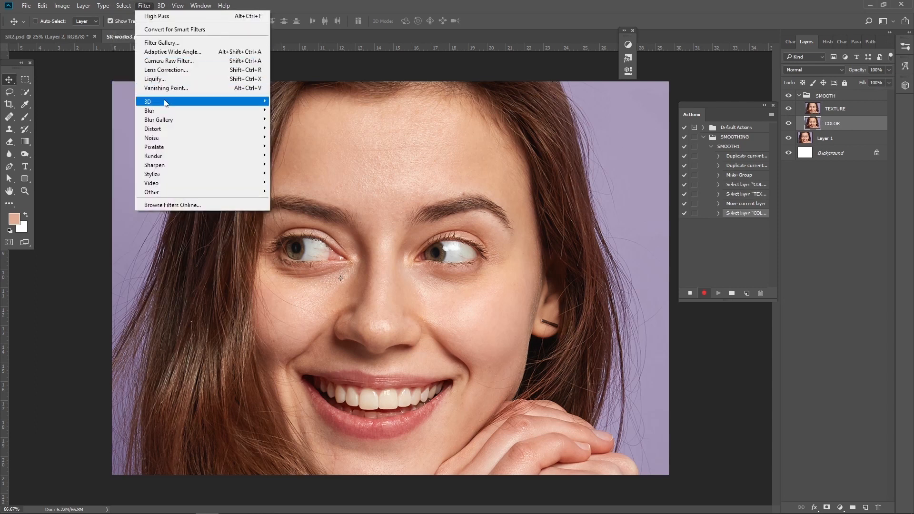
mouse_move(203, 116)
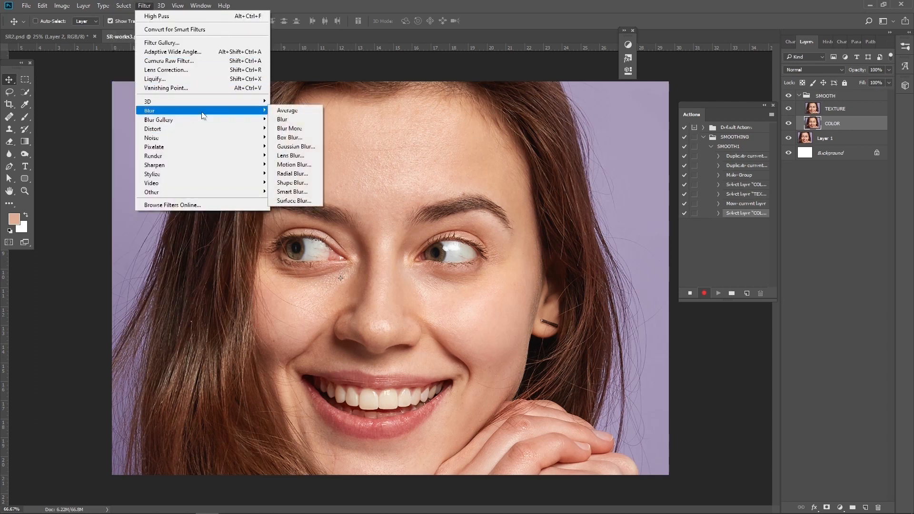
click(296, 146)
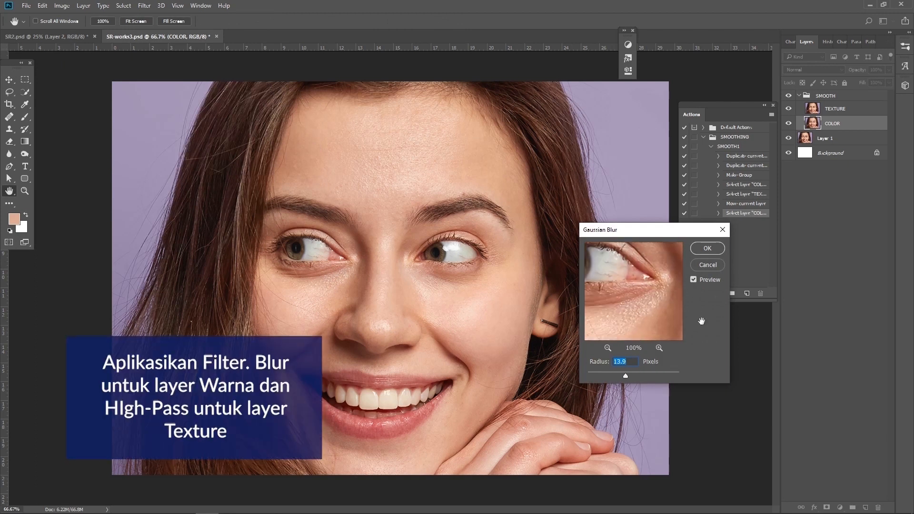
drag(624, 373, 620, 374)
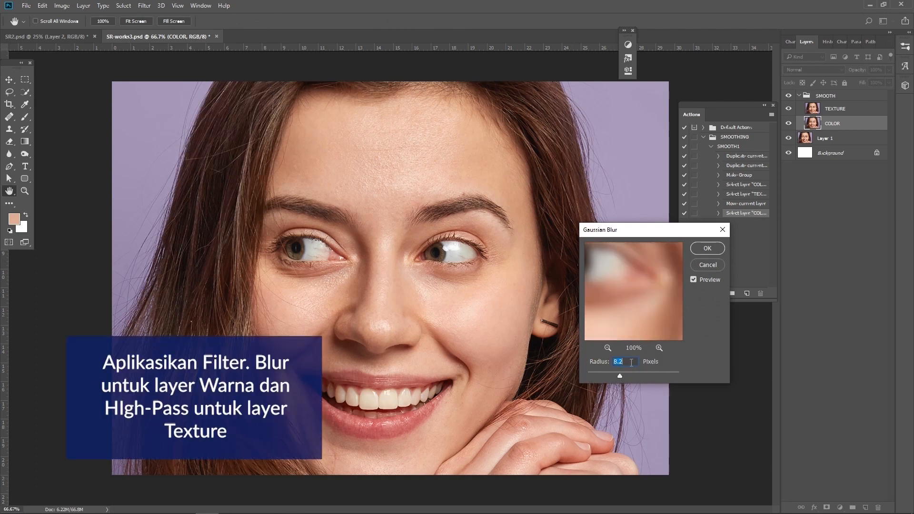
text(12)
drag(624, 268, 607, 273)
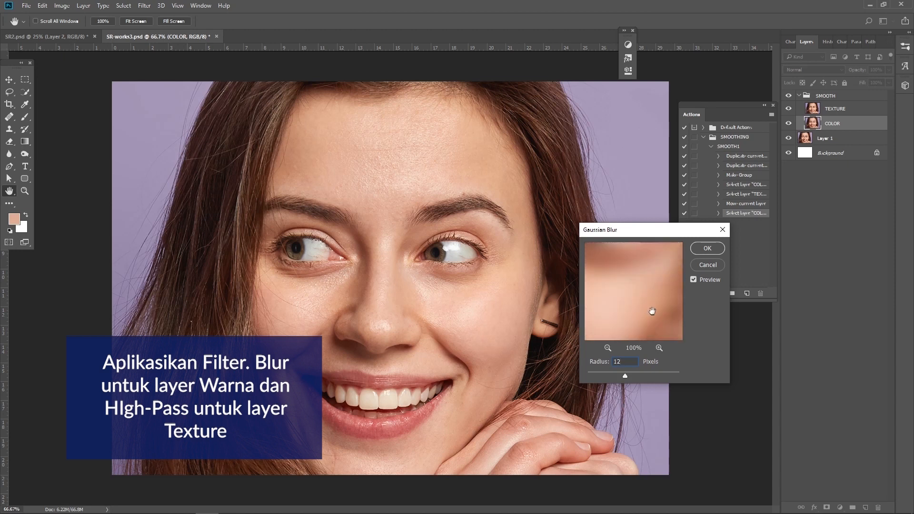
click(707, 248)
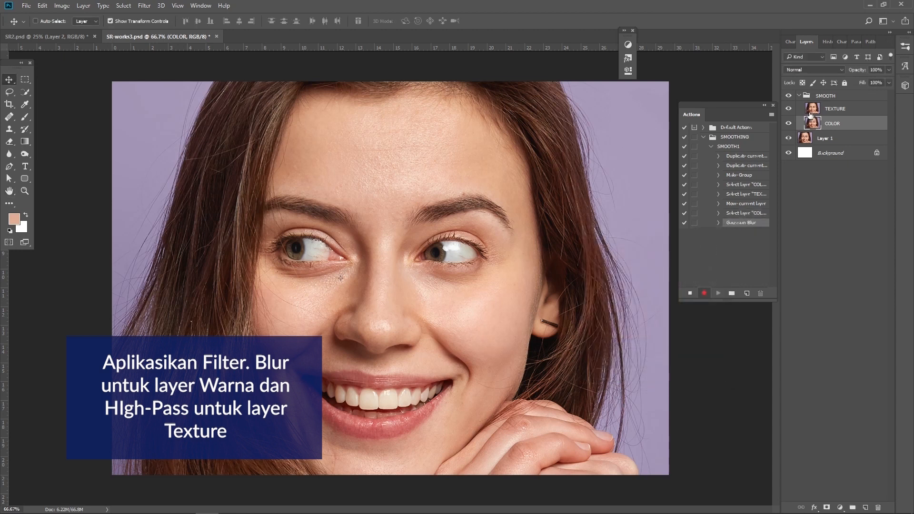
- Apply the High Pass filter with a very small radius to the TEXTURE layer
click(837, 110)
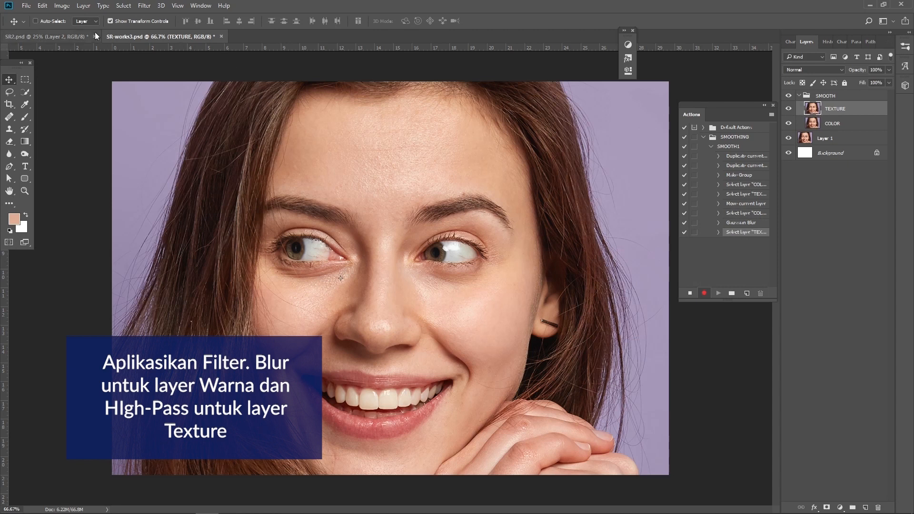
click(146, 5)
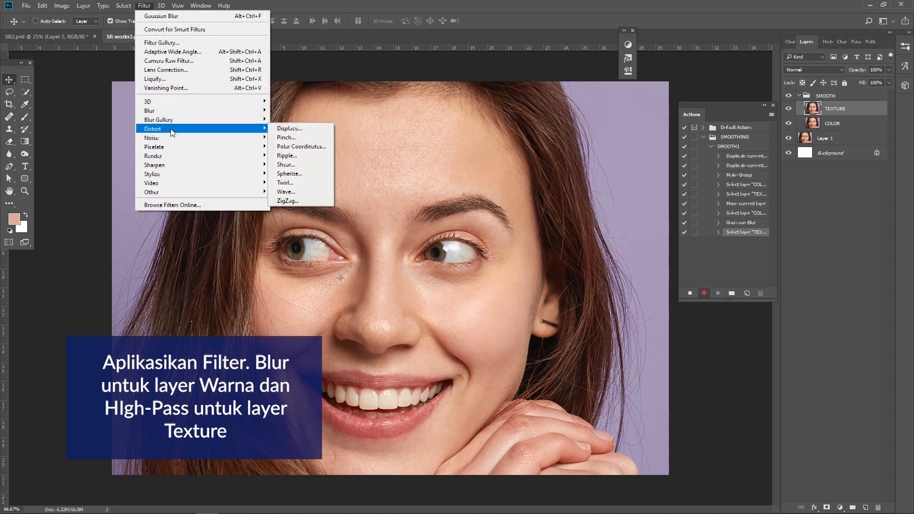
mouse_move(183, 195)
click(296, 201)
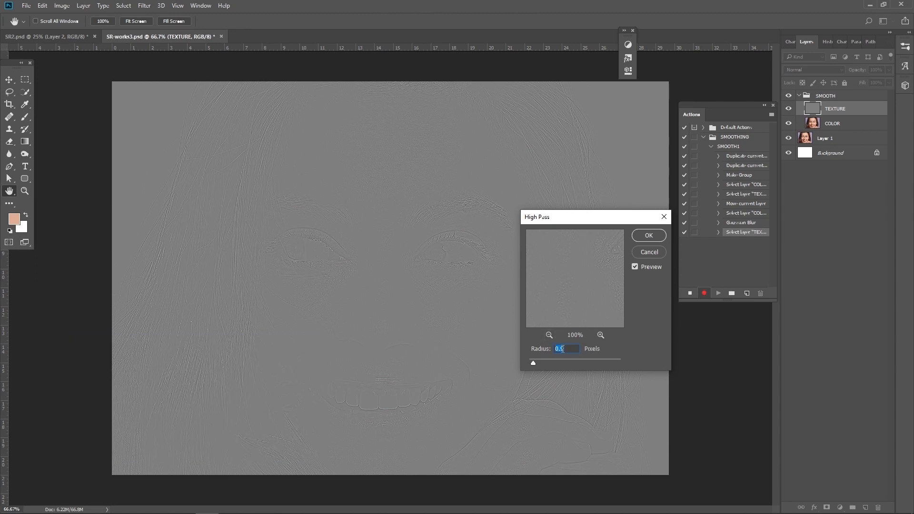
click(653, 238)
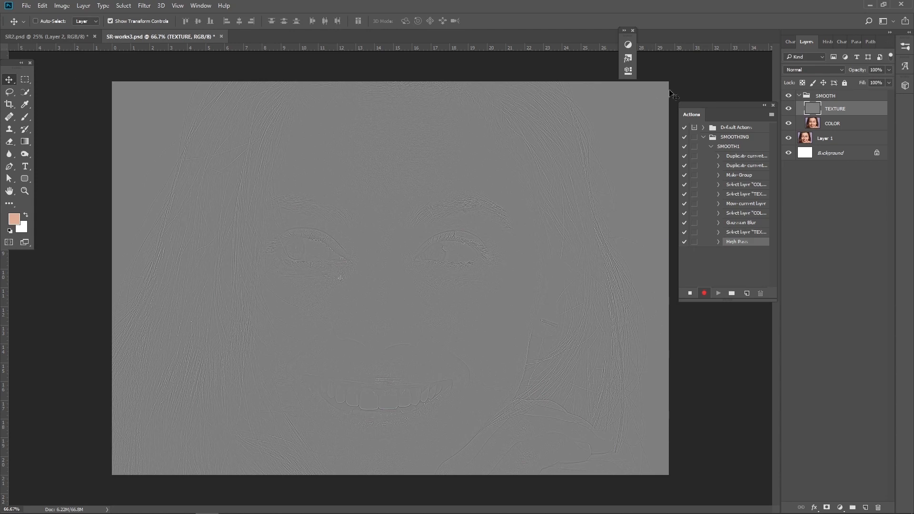
- Set the TEXTURE layer's blending mode to Linear Light and stop recording the SMOOTH1 action
click(805, 71)
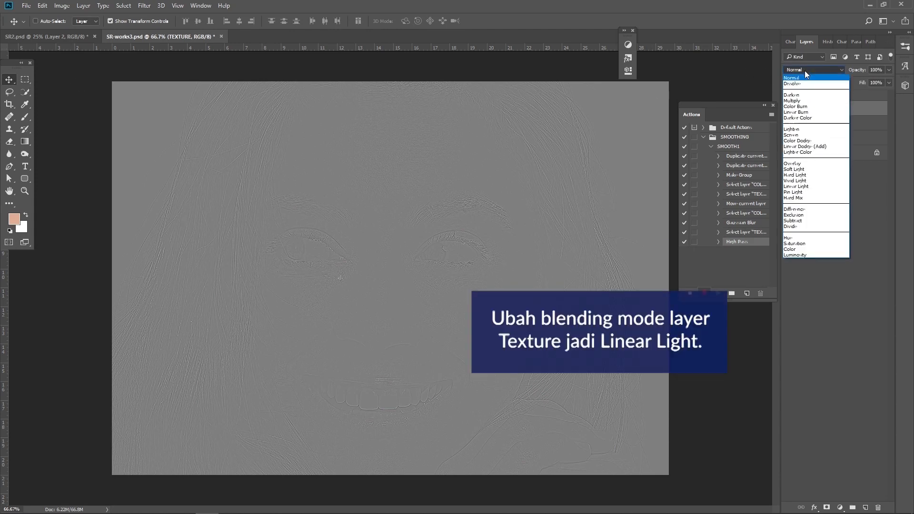
click(804, 186)
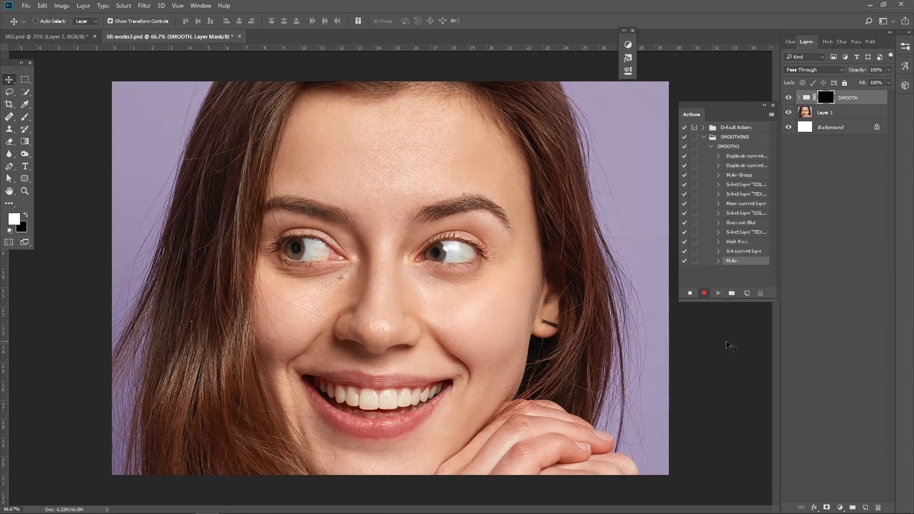
click(691, 294)
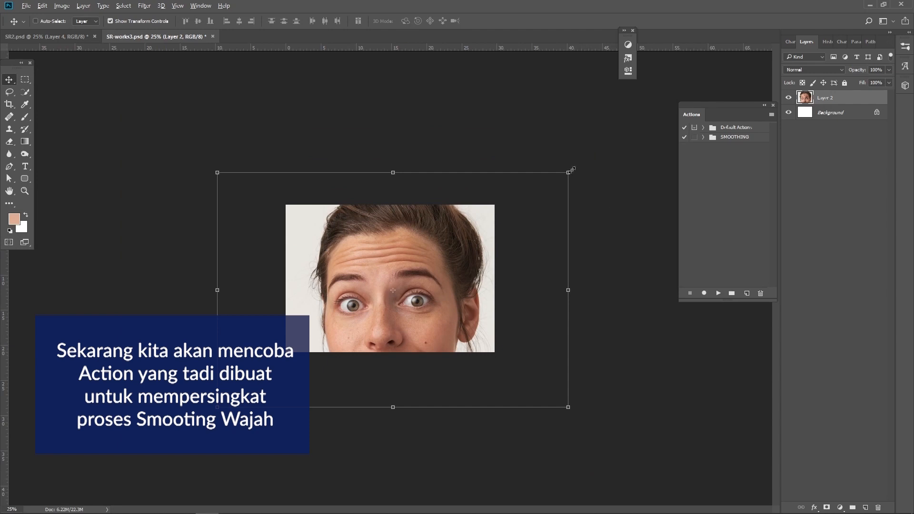
- Scale the new portrait on Layer 2 to about 78% and shift it so the face from hair to mouth fits the canvas
drag(572, 170, 530, 198)
drag(482, 240, 482, 223)
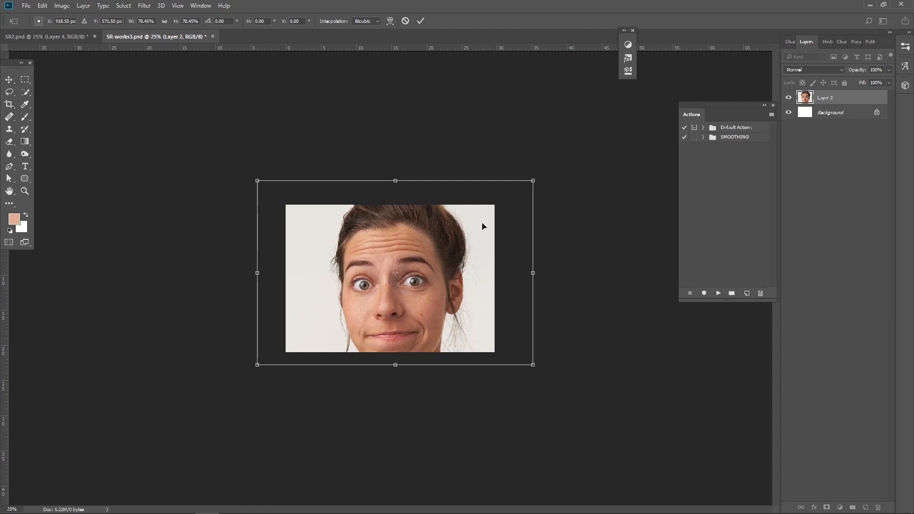
key(Return)
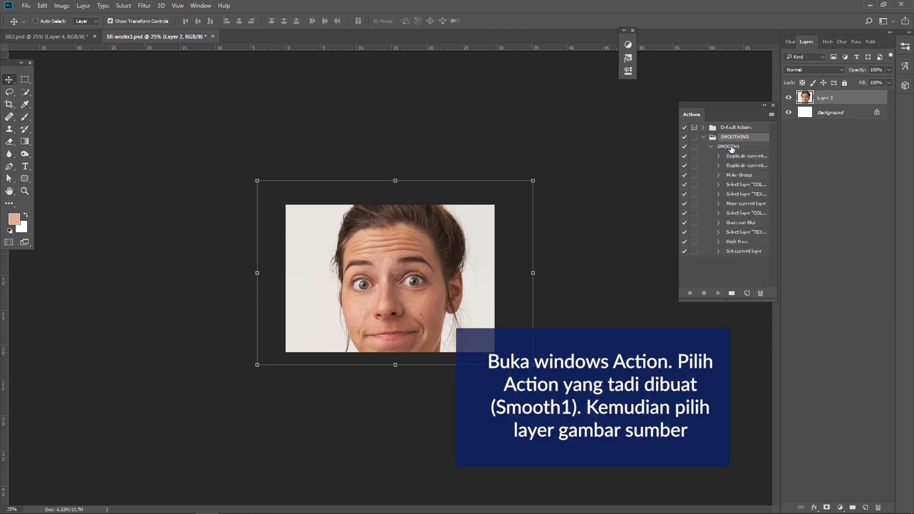
- Play the SMOOTH1 action on the Layer 2 portrait
click(730, 147)
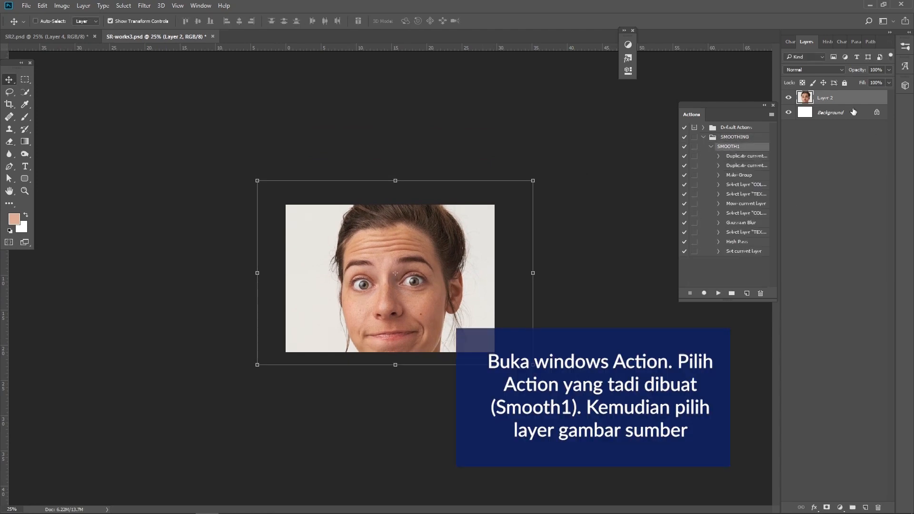
click(710, 148)
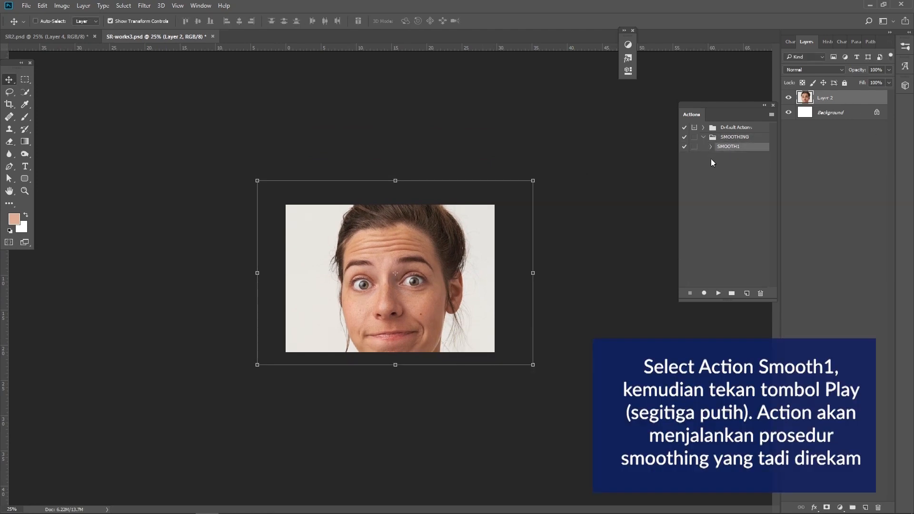
click(718, 293)
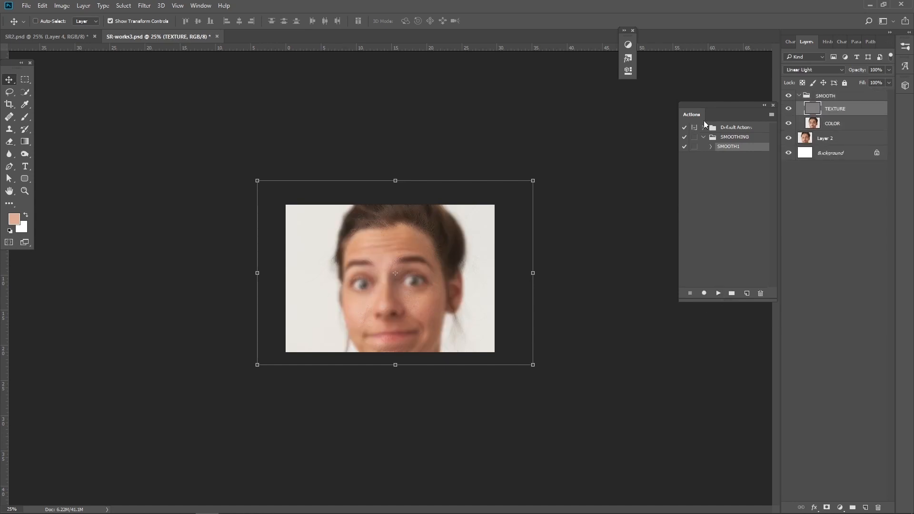
- Add a black layer mask to the SMOOTH group to hide the smoothing effect
click(831, 96)
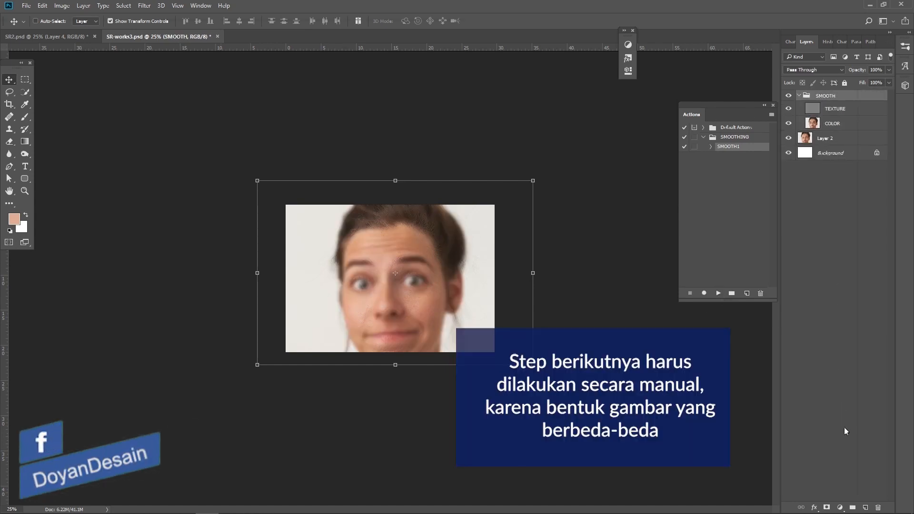
alt+click(827, 507)
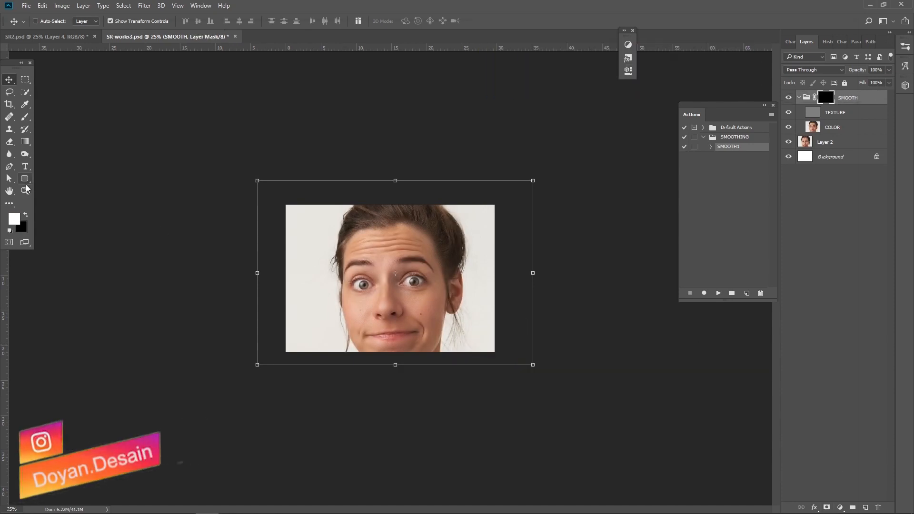
- Paint white on the SMOOTH group's mask with a 125 px soft brush over the forehead, cheeks, nose and skin around the mouth
key(z)
key(ctrl+1)
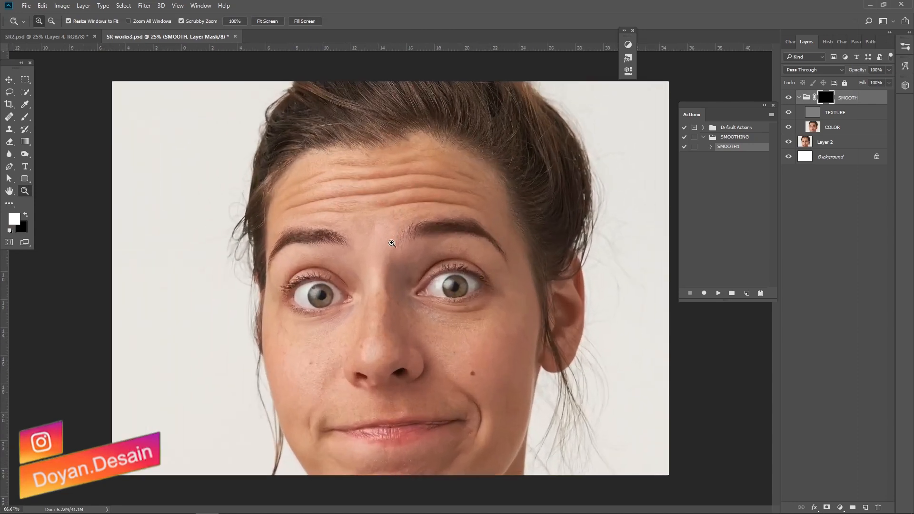
click(24, 119)
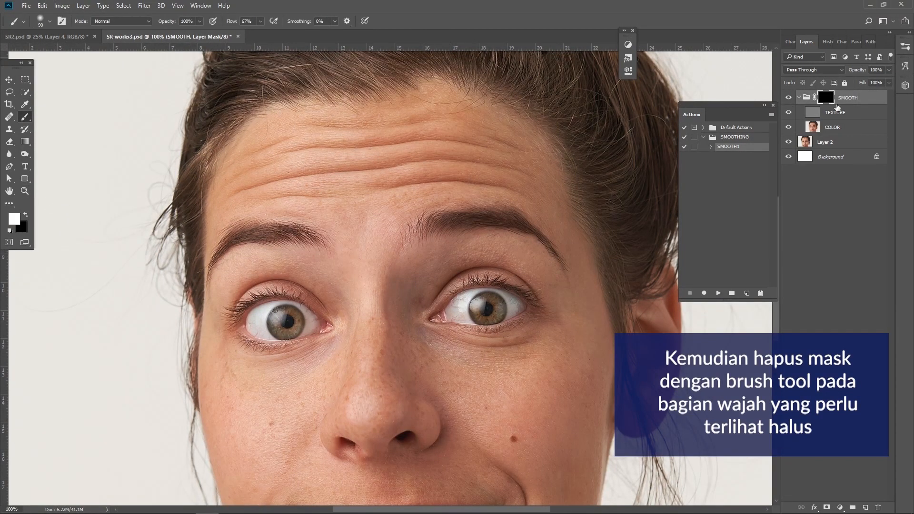
key(bracketright)
key(bracketright)
mouse_move(370, 125)
mouse_down()
mouse_move(427, 119)
mouse_move(500, 139)
mouse_up()
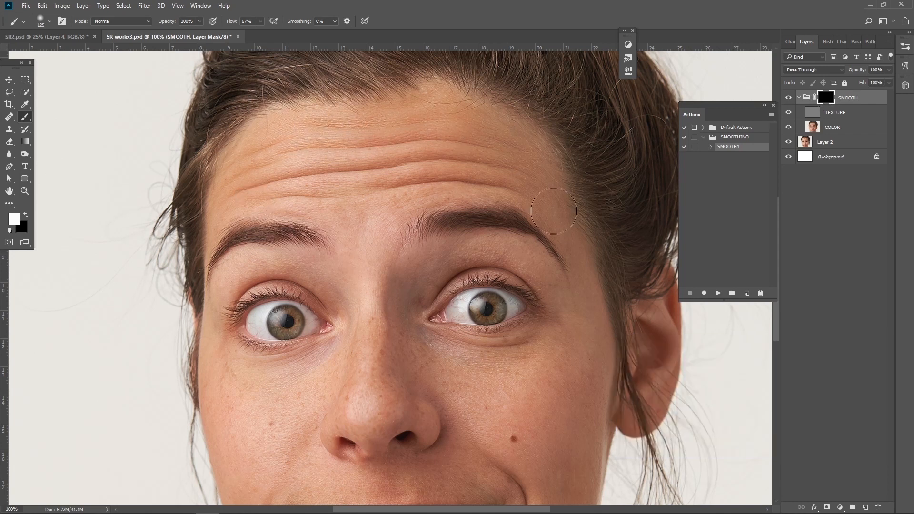
mouse_move(528, 194)
mouse_down()
mouse_move(397, 147)
mouse_move(235, 177)
mouse_move(253, 160)
mouse_move(228, 204)
mouse_move(484, 180)
mouse_move(535, 191)
mouse_move(414, 197)
mouse_move(380, 222)
mouse_move(337, 235)
mouse_move(382, 275)
mouse_move(367, 410)
mouse_move(379, 341)
mouse_move(487, 409)
mouse_move(409, 348)
mouse_move(512, 376)
mouse_move(556, 371)
mouse_move(503, 371)
mouse_move(573, 337)
mouse_up()
mouse_move(357, 383)
mouse_down()
mouse_move(484, 313)
mouse_move(365, 339)
mouse_move(404, 316)
mouse_move(375, 368)
mouse_move(378, 446)
mouse_move(424, 363)
mouse_move(429, 419)
mouse_up()
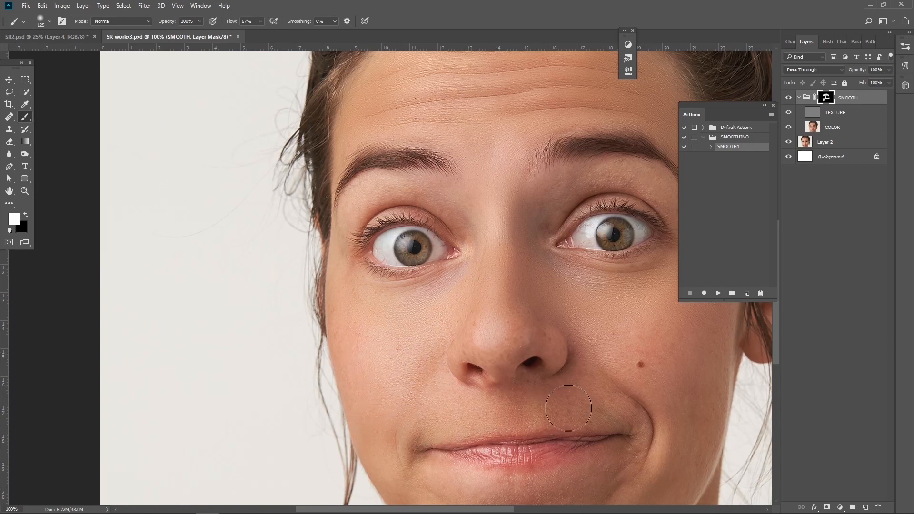
mouse_move(627, 409)
mouse_down()
mouse_move(439, 414)
mouse_move(508, 410)
mouse_move(533, 398)
mouse_move(620, 400)
mouse_move(558, 320)
mouse_move(491, 317)
mouse_move(501, 345)
mouse_move(520, 328)
mouse_move(548, 339)
mouse_move(469, 321)
mouse_move(457, 340)
mouse_move(556, 306)
mouse_move(606, 361)
mouse_move(630, 343)
mouse_move(668, 383)
mouse_move(535, 288)
mouse_up()
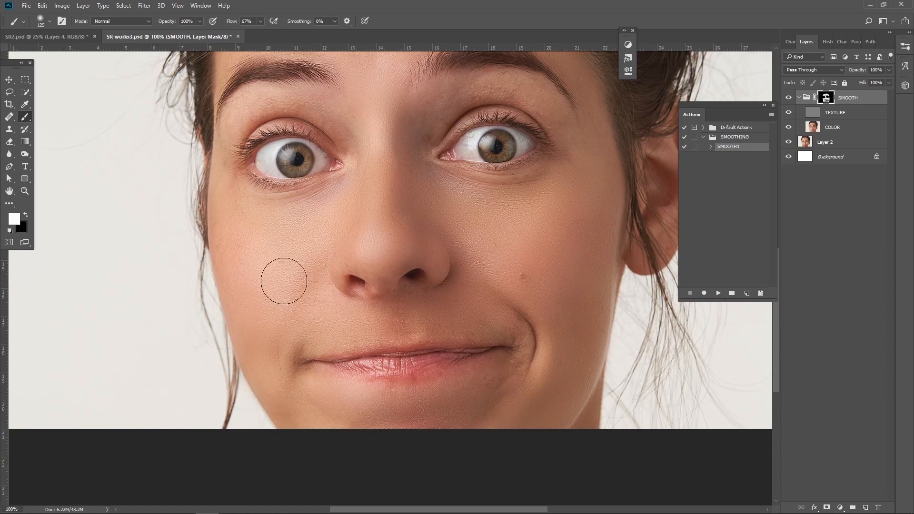
- Reveal the smoothing in the narrower areas along the forehead hairline and around the eyes with a 60 px brush on the mask
drag(353, 181, 369, 311)
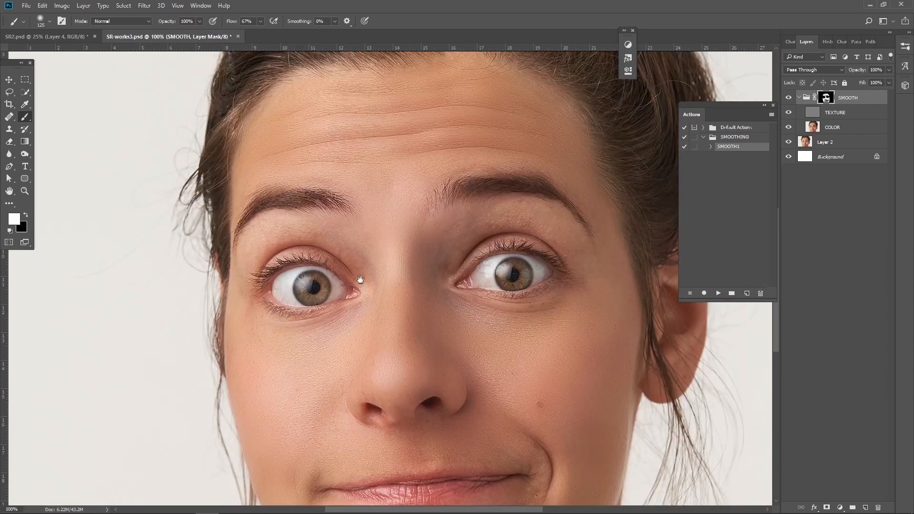
key(bracketleft)
key(bracketleft)
key(bracketleft)
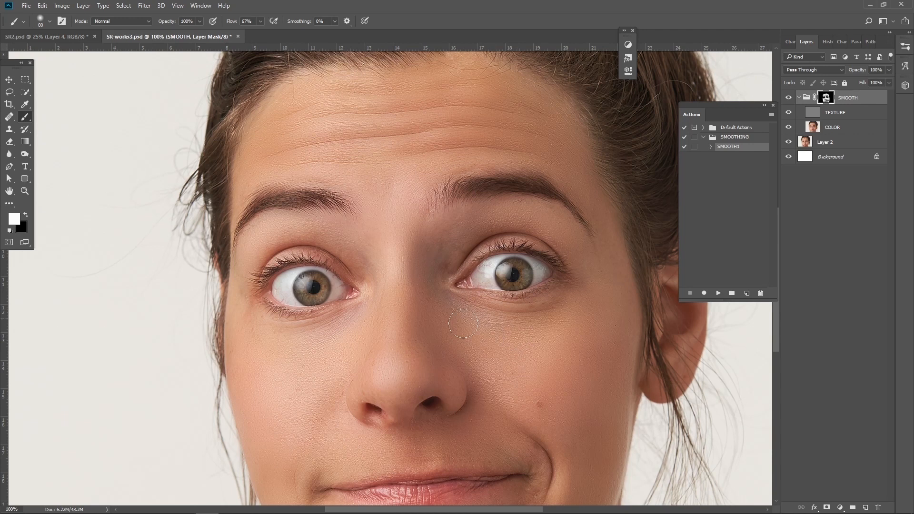
drag(236, 113, 331, 96)
- View the whole portrait at 66.7% and toggle the SMOOTH group's visibility to compare the skin before and after smoothing
click(31, 193)
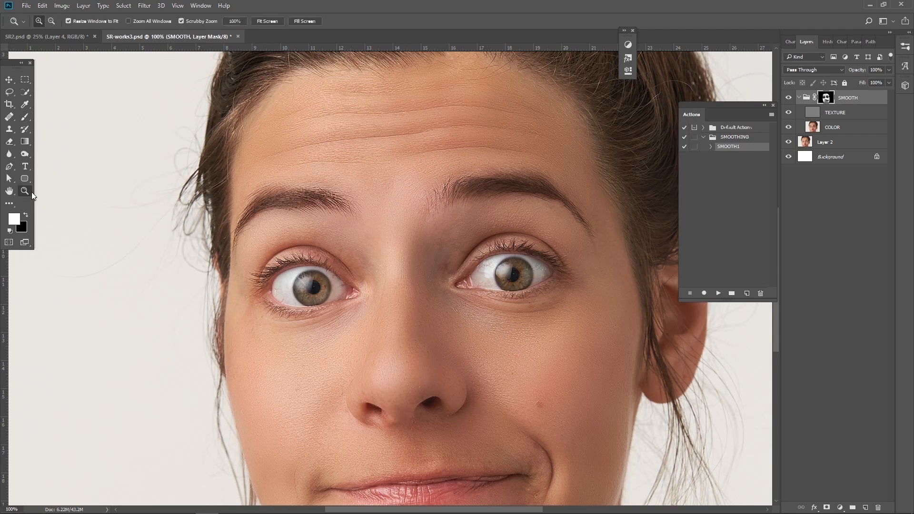
alt+click(494, 244)
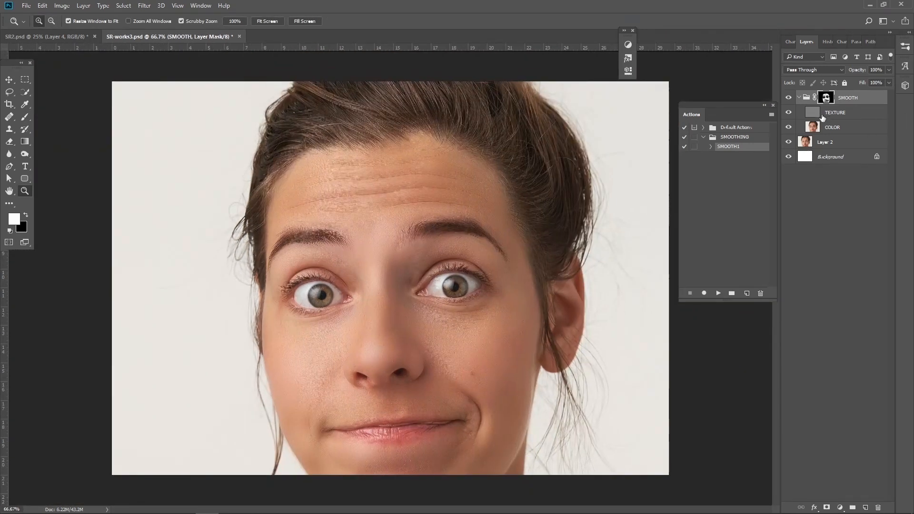
key(v)
click(789, 98)
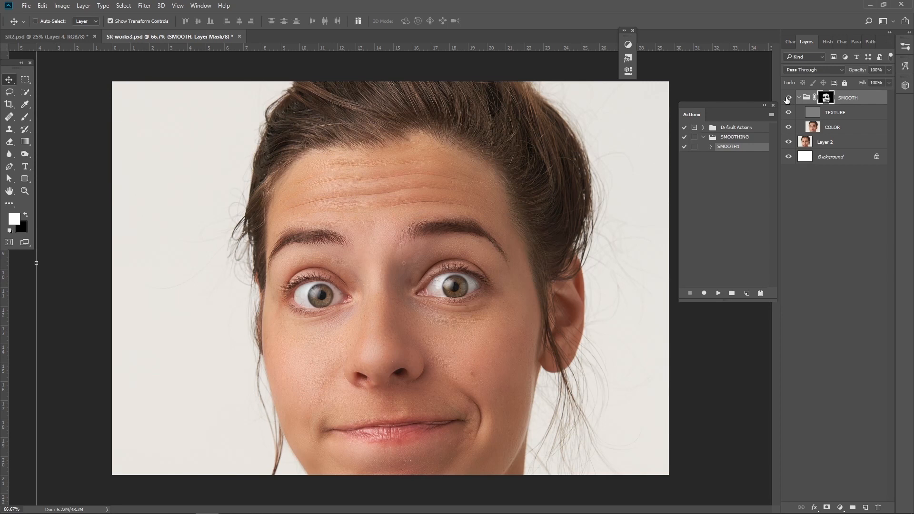
click(788, 98)
click(787, 98)
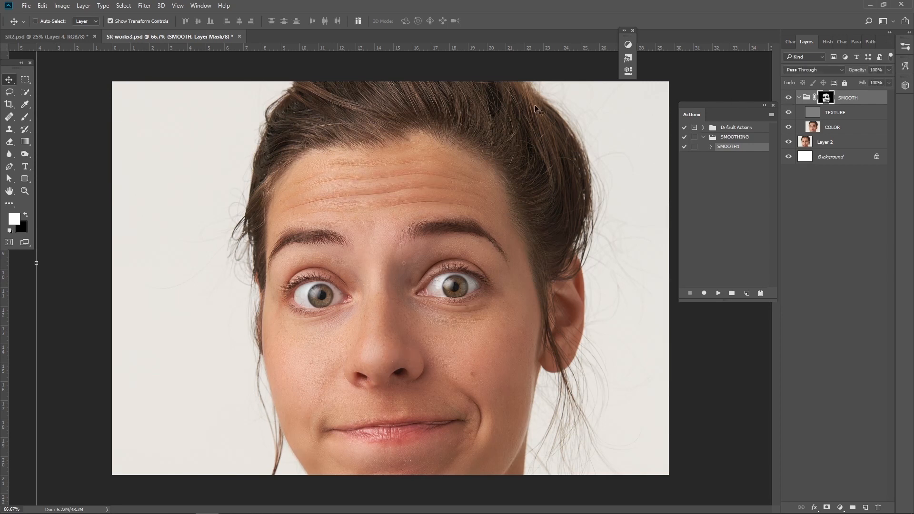